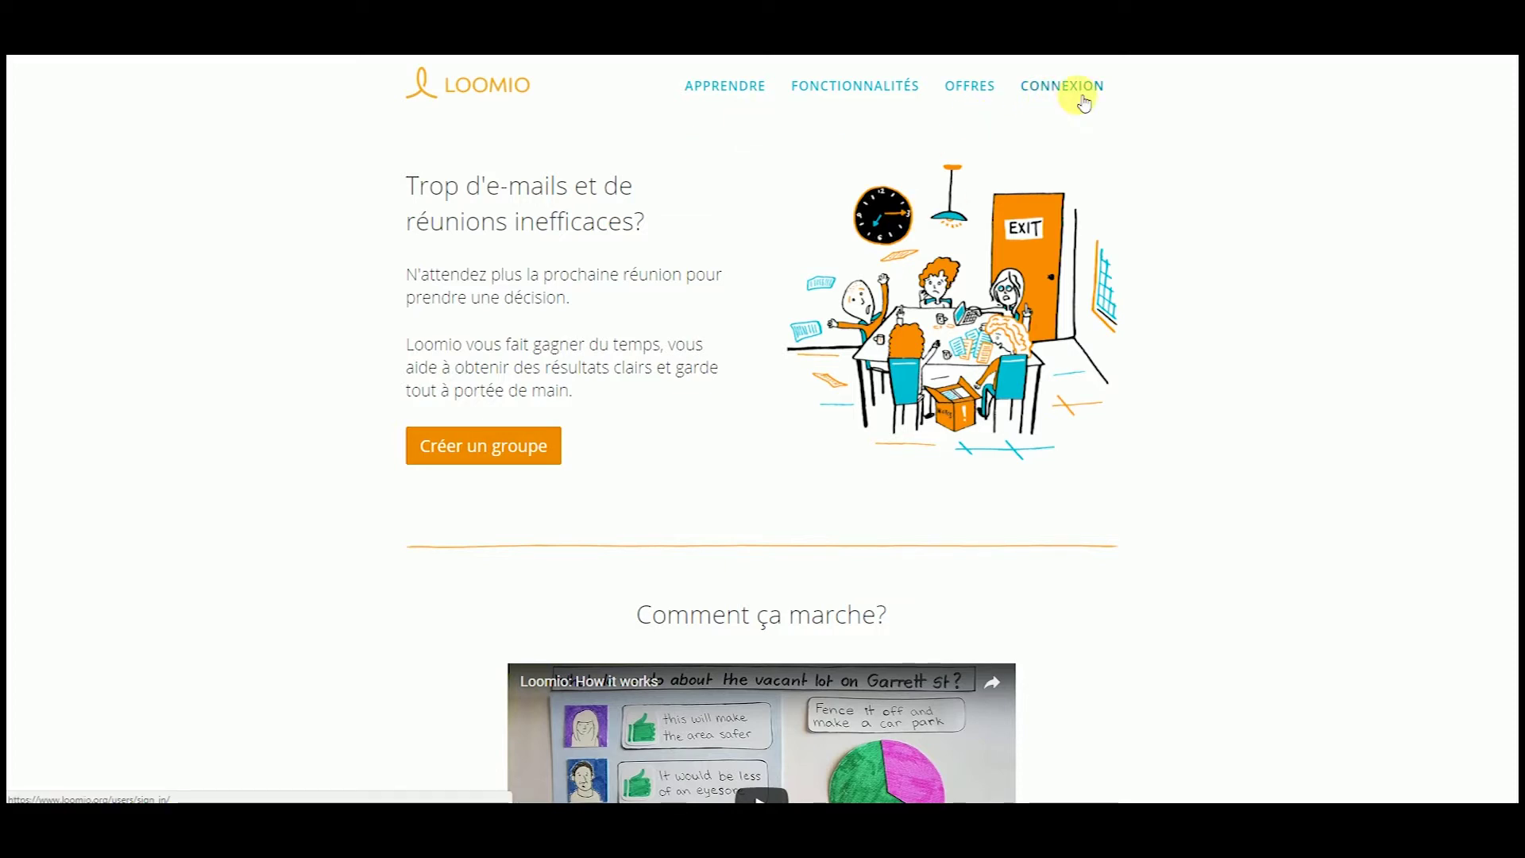
Step: Sign in to Loomio with the Facebook account and open the group Les Rencontres du Nouveau Monde
left_click(1084, 104)
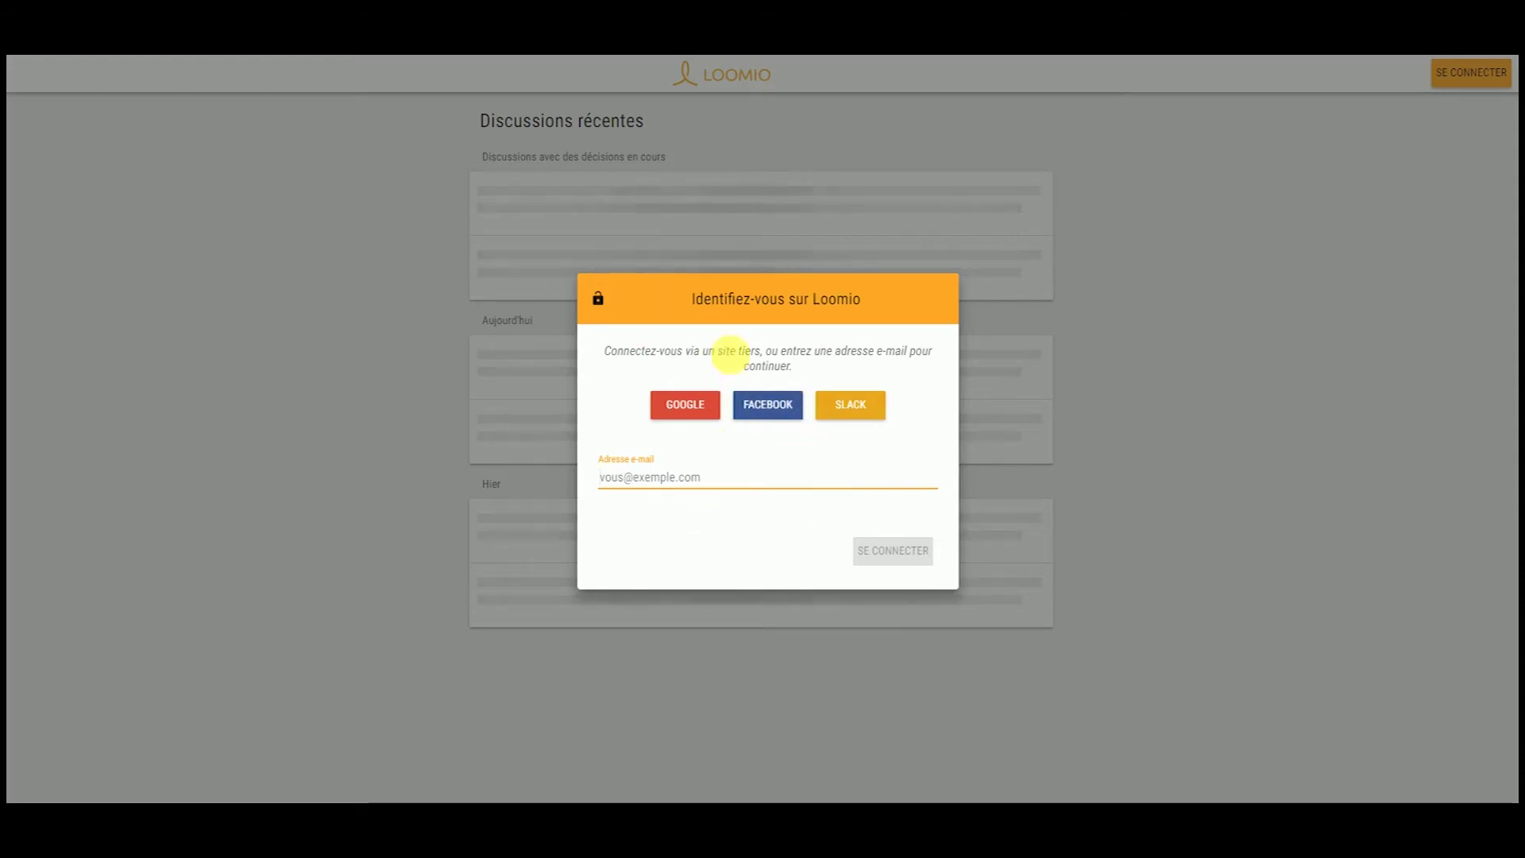
left_click(789, 409)
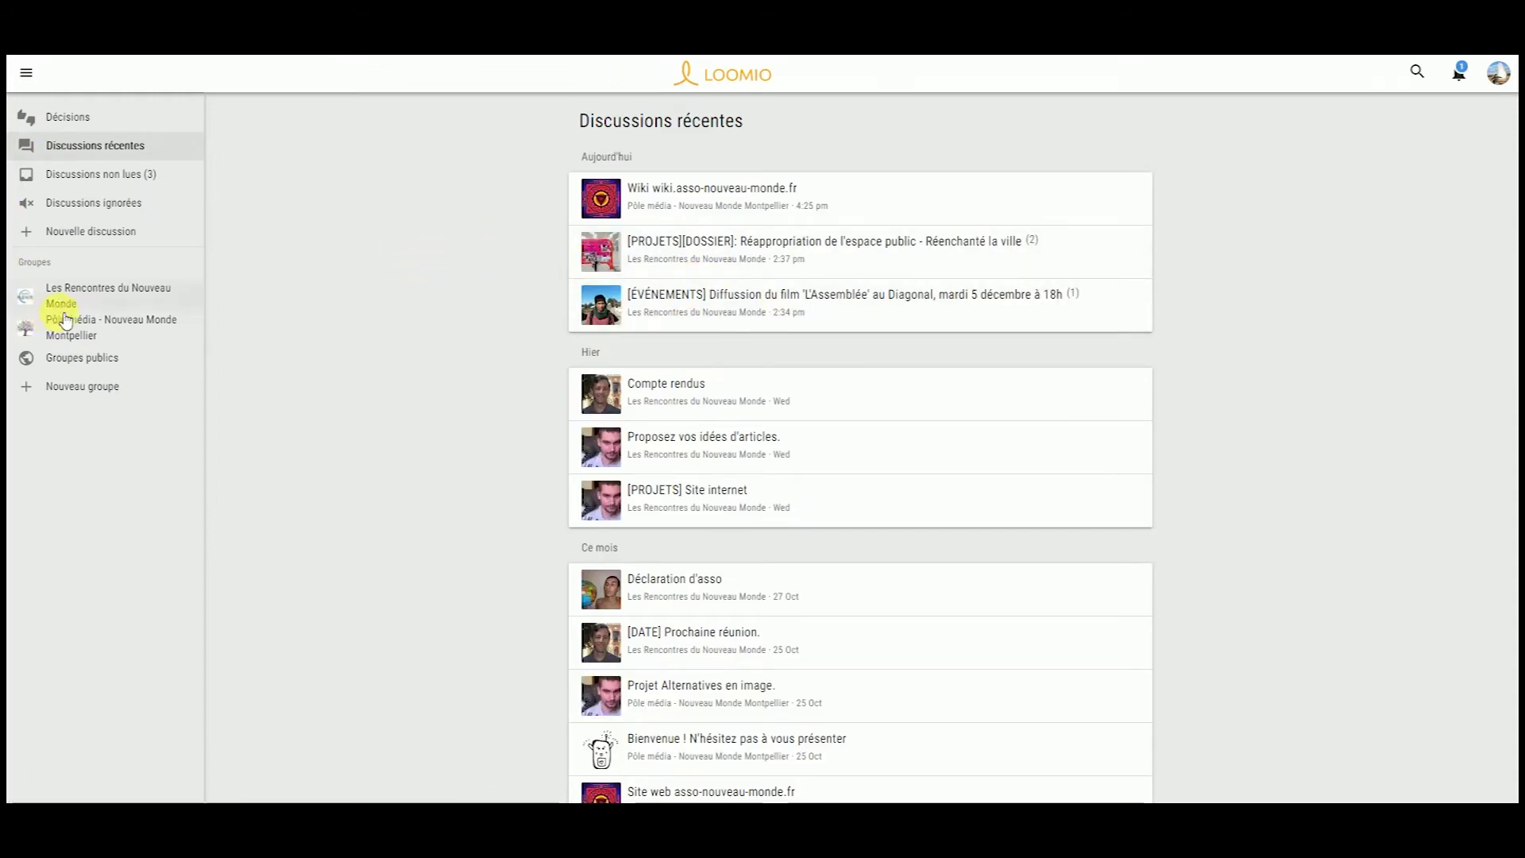
left_click(119, 295)
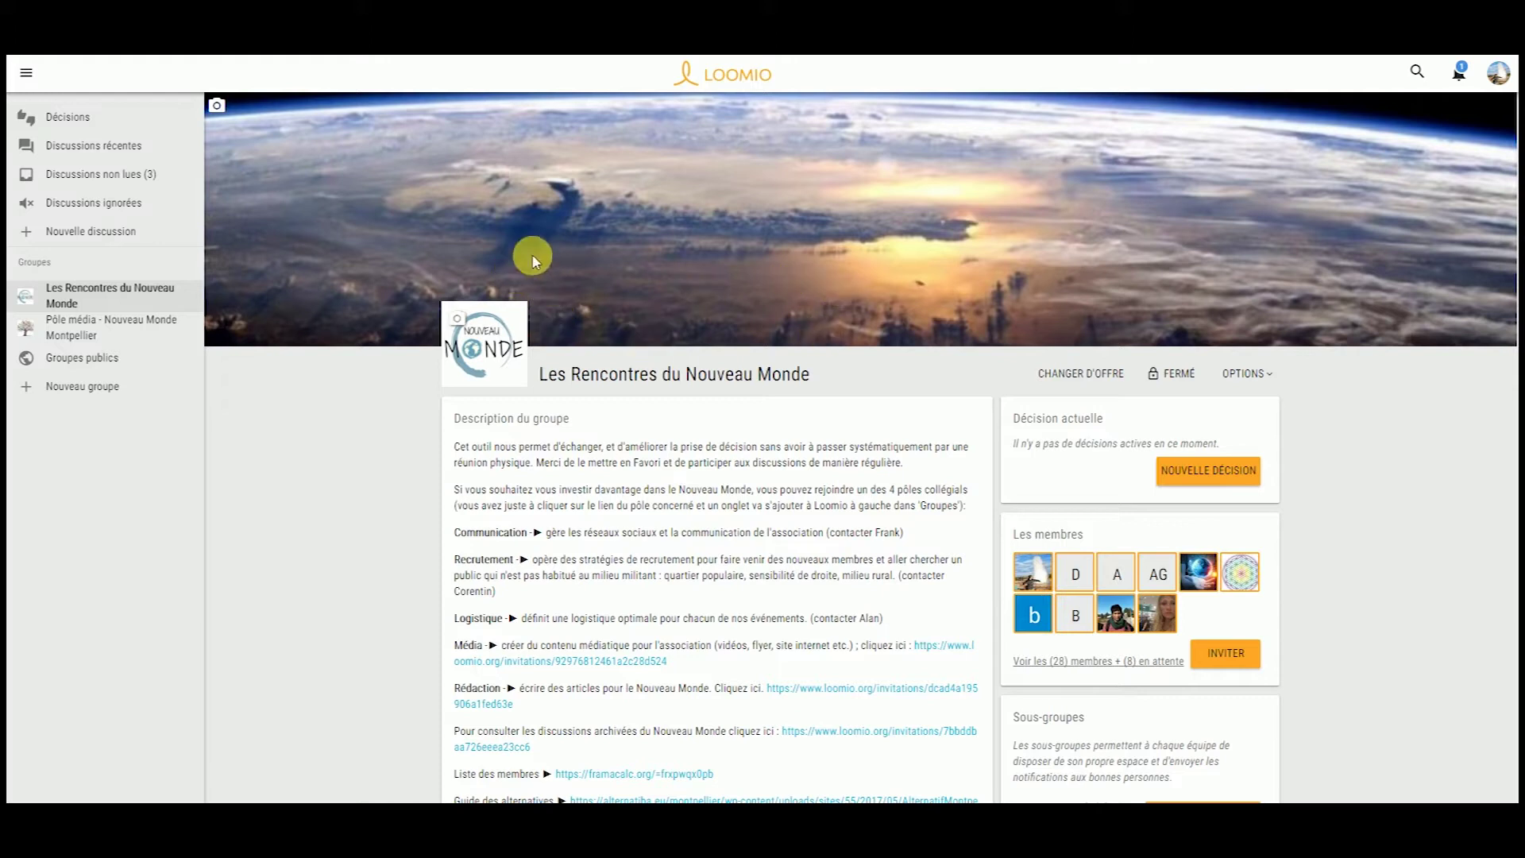
Step: Look through the decisions, the recent discussions, the unread discussions and the ignored discussions
left_click(129, 133)
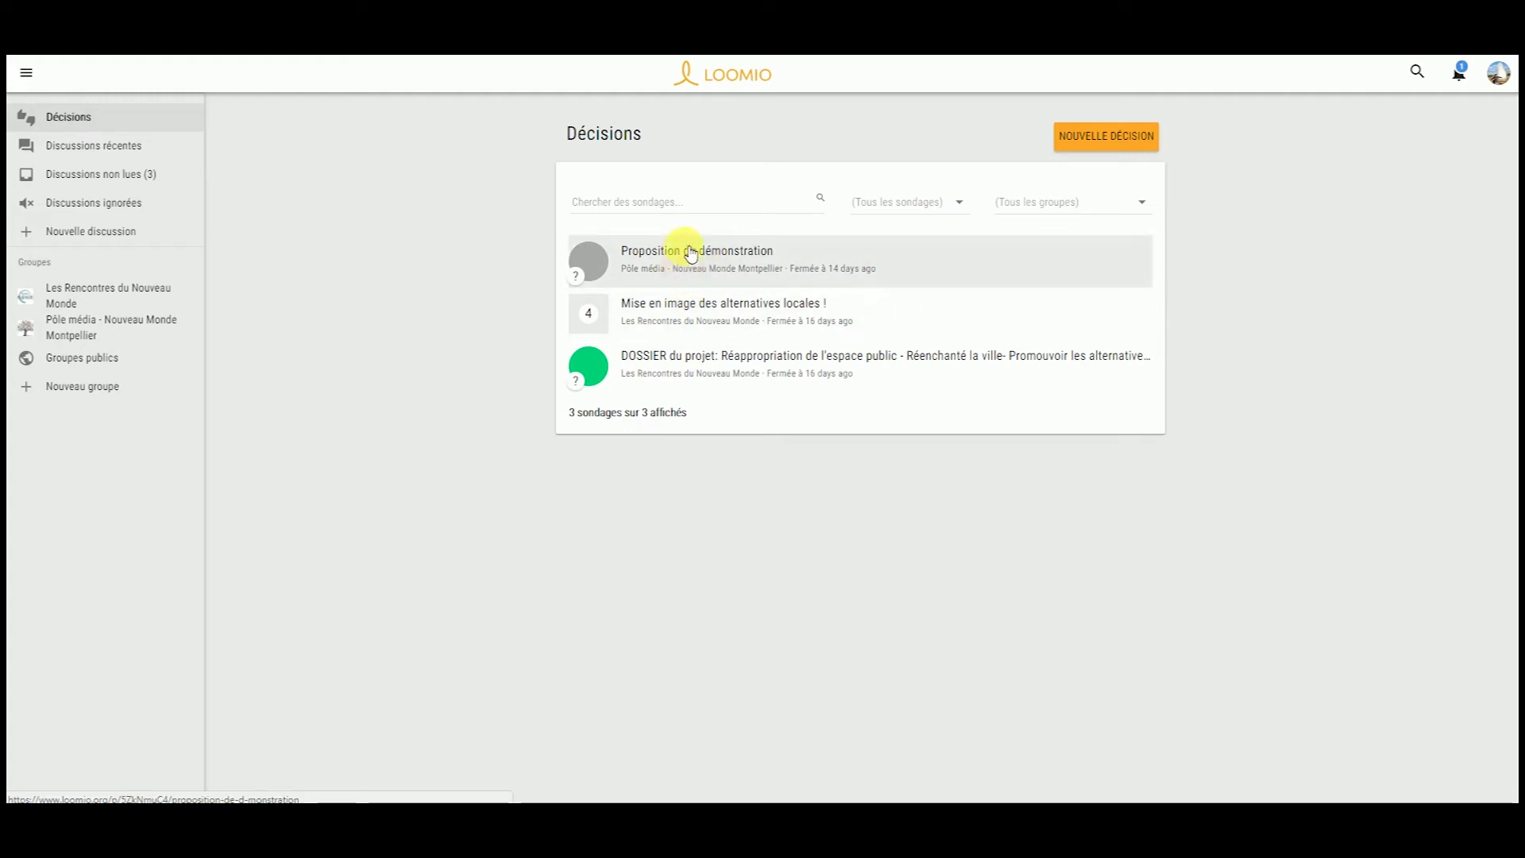
left_click(56, 149)
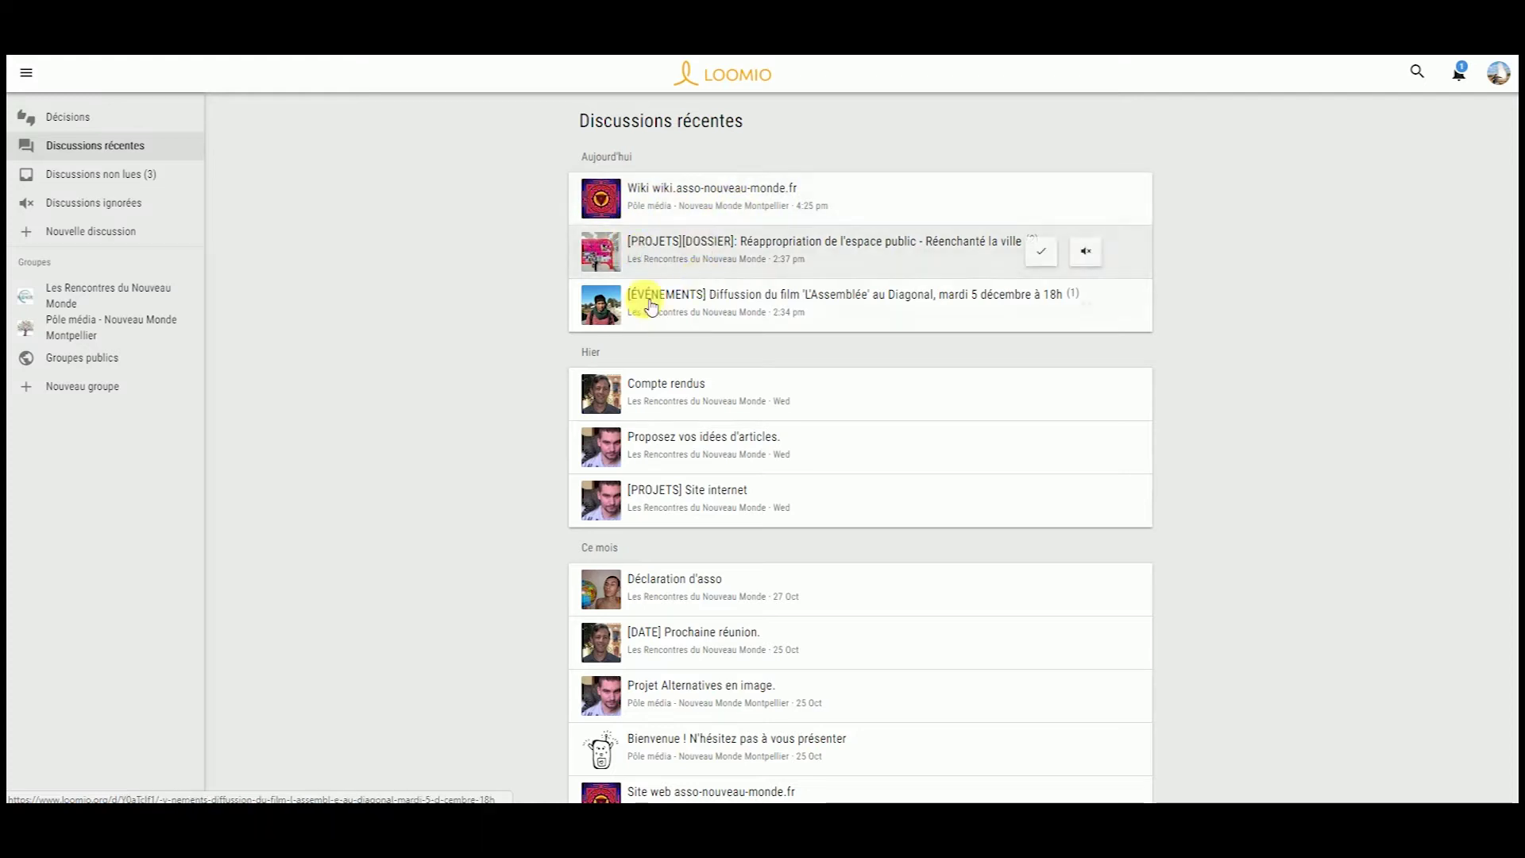
scroll(538, 317, "down", 2)
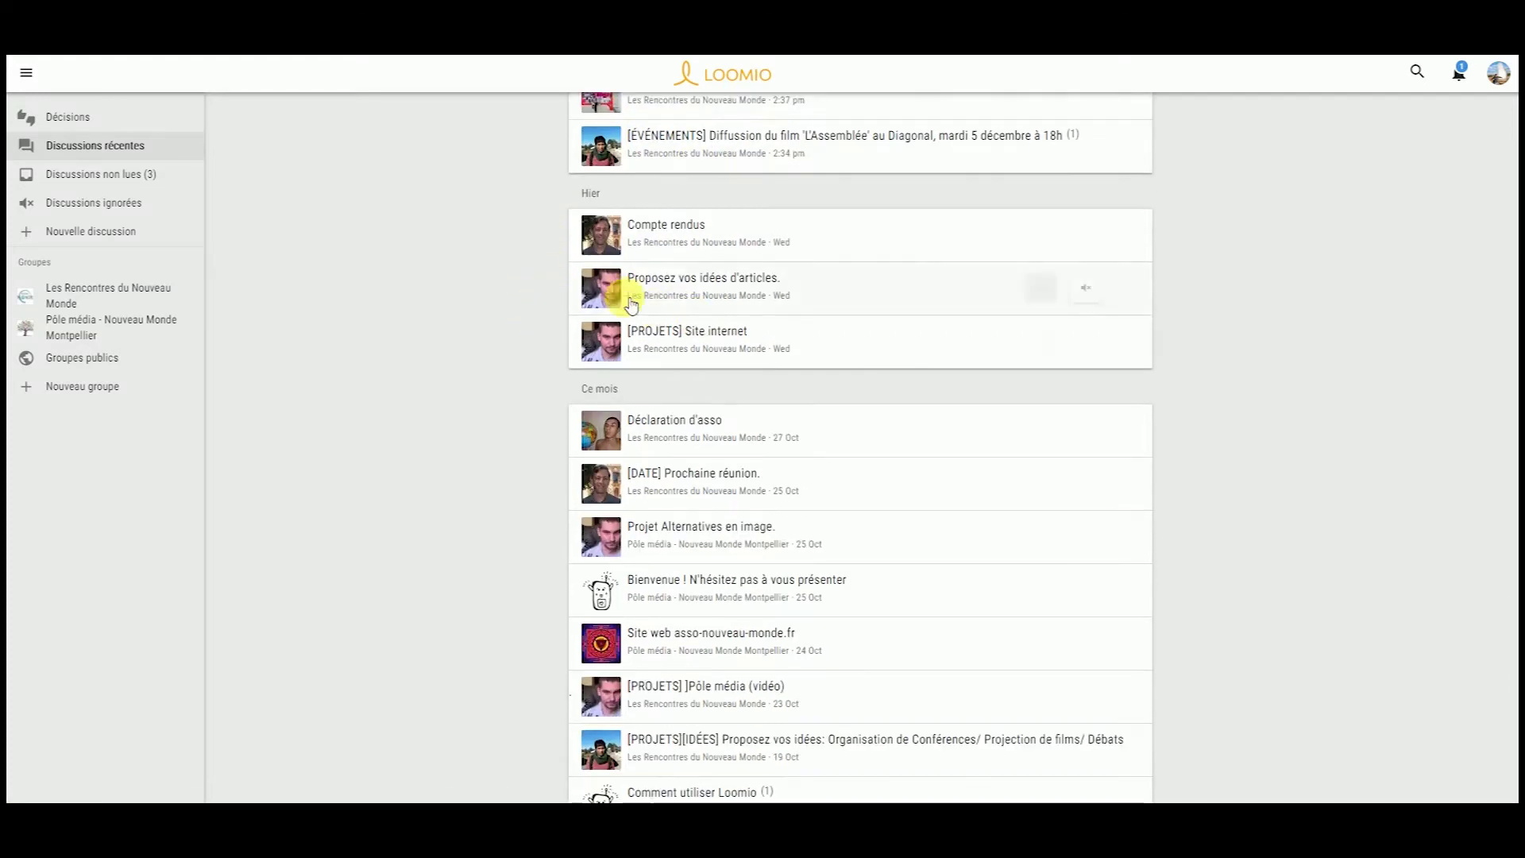
scroll(728, 415, "down", 1)
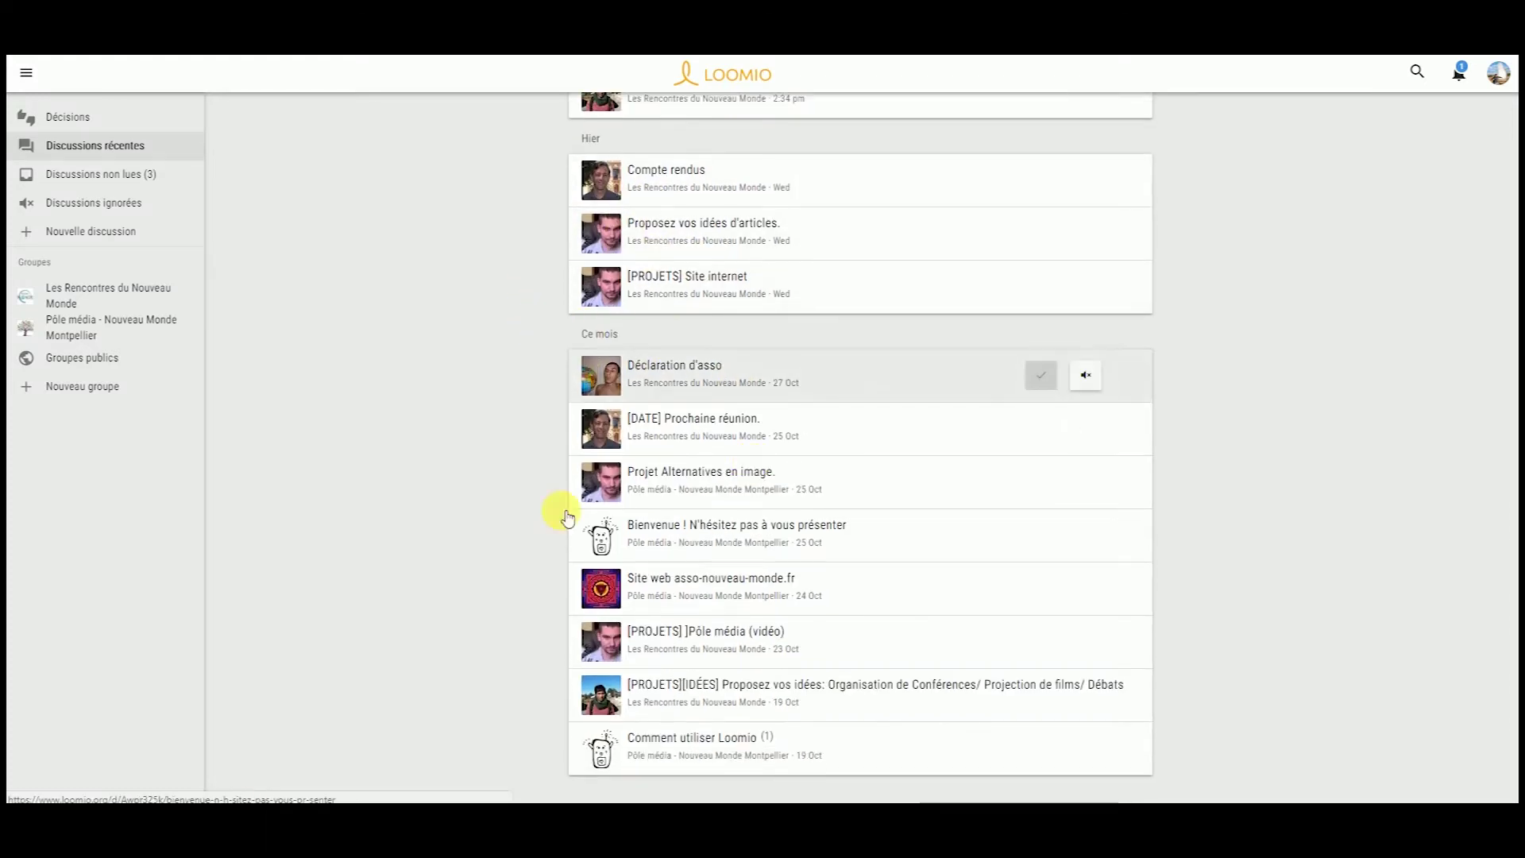
left_click(103, 174)
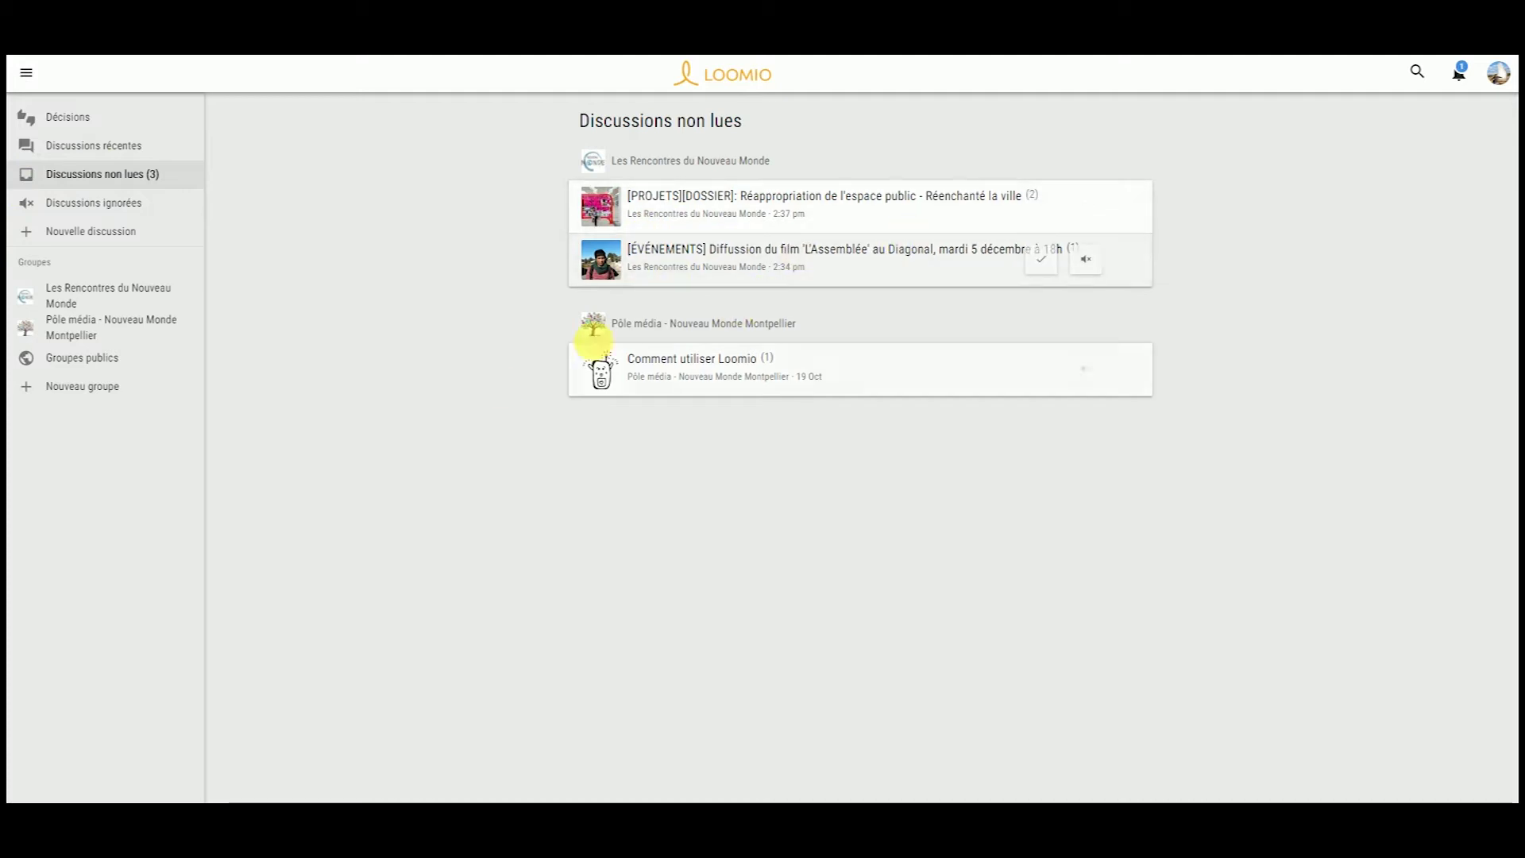
left_click(127, 203)
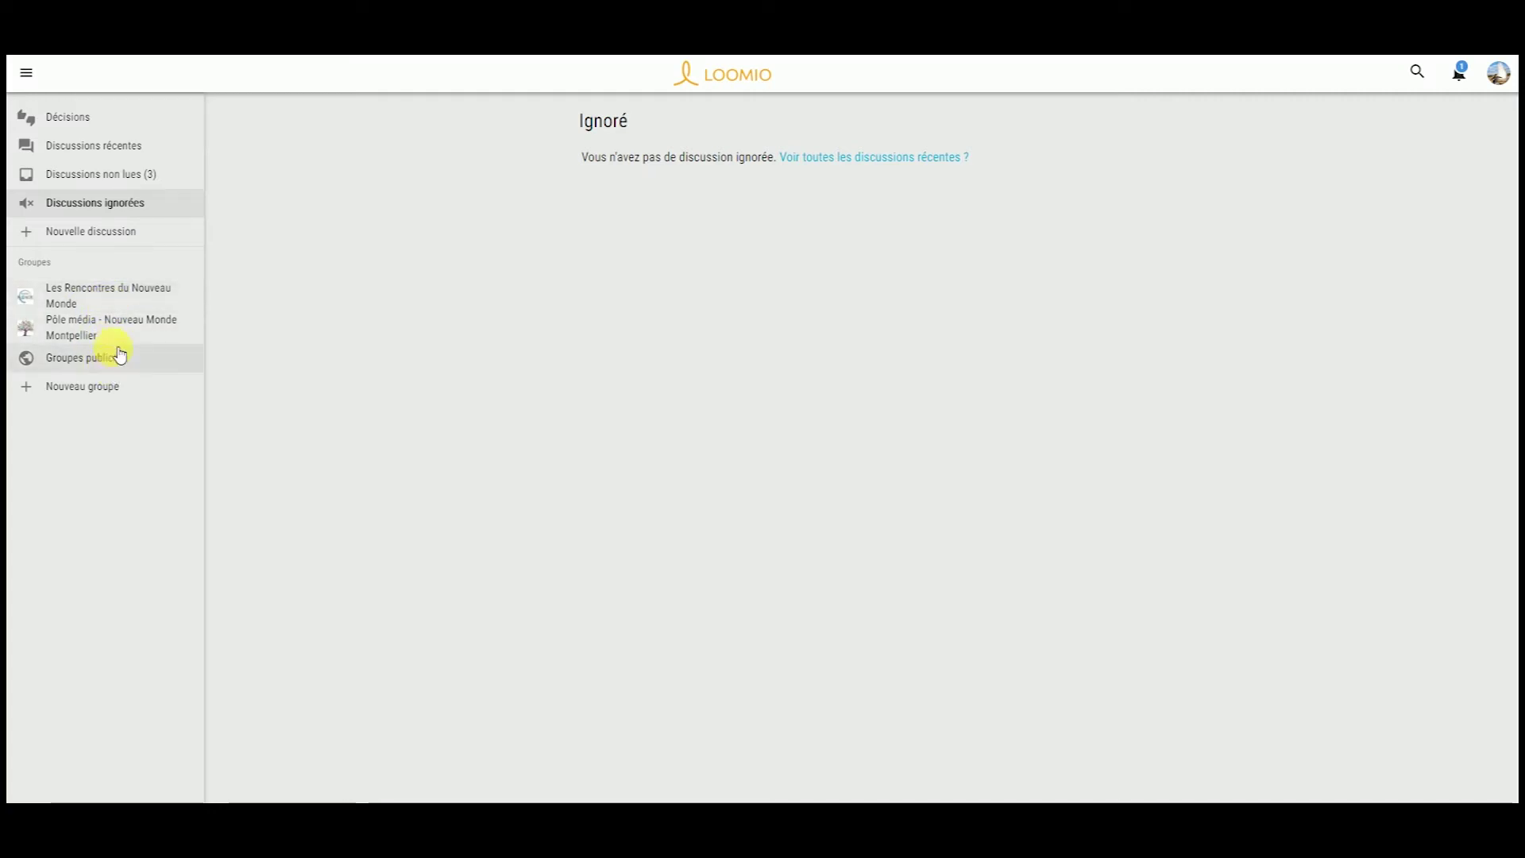
Step: Replace the cover photo of the group Les Rencontres du Nouveau Monde with the image 2015-02-22_11,45,44
left_click(107, 300)
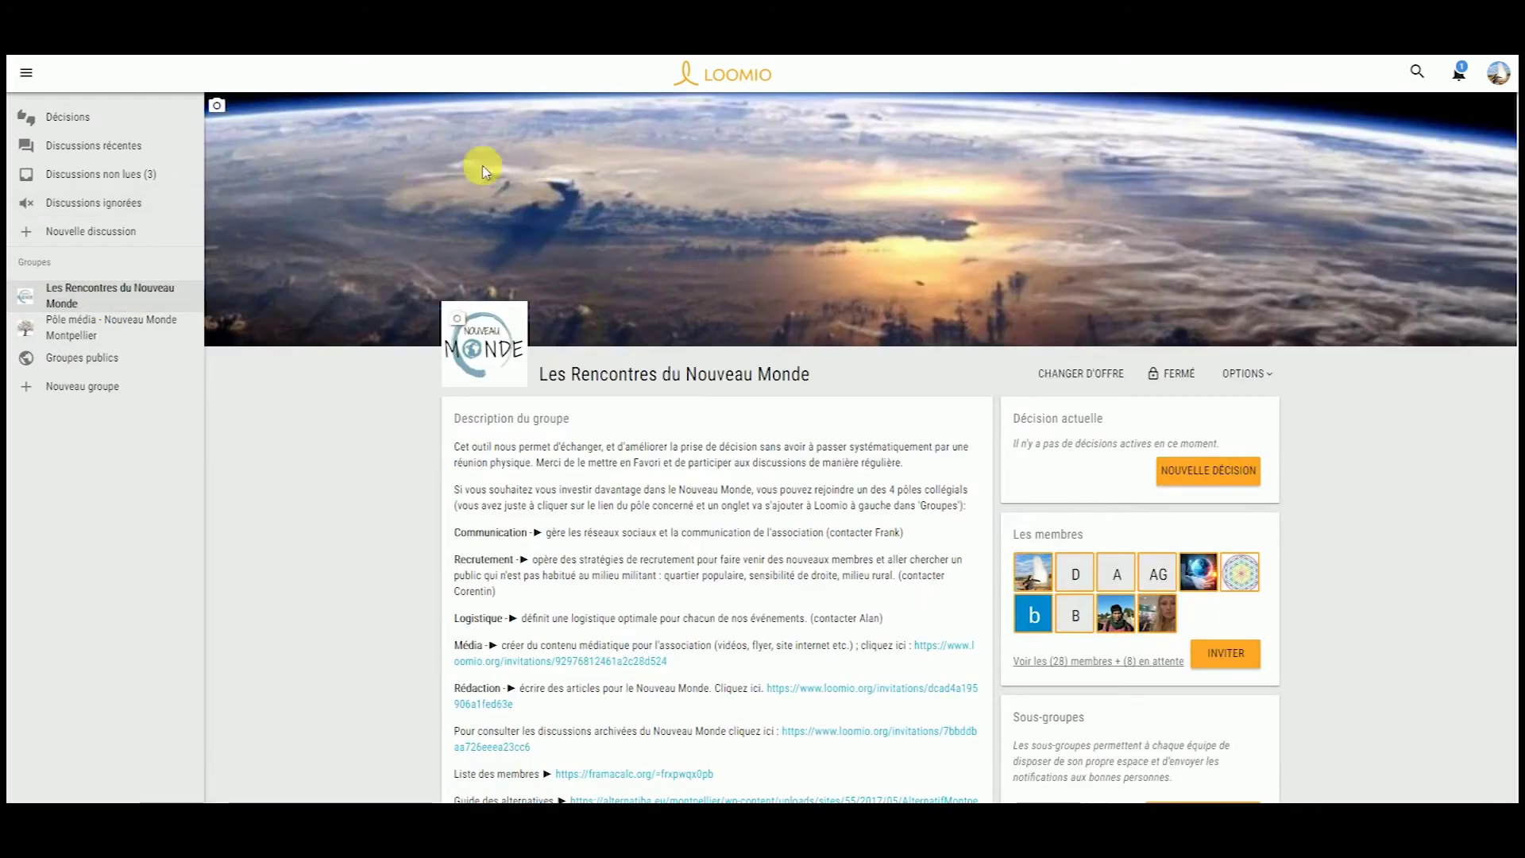
left_click(259, 111)
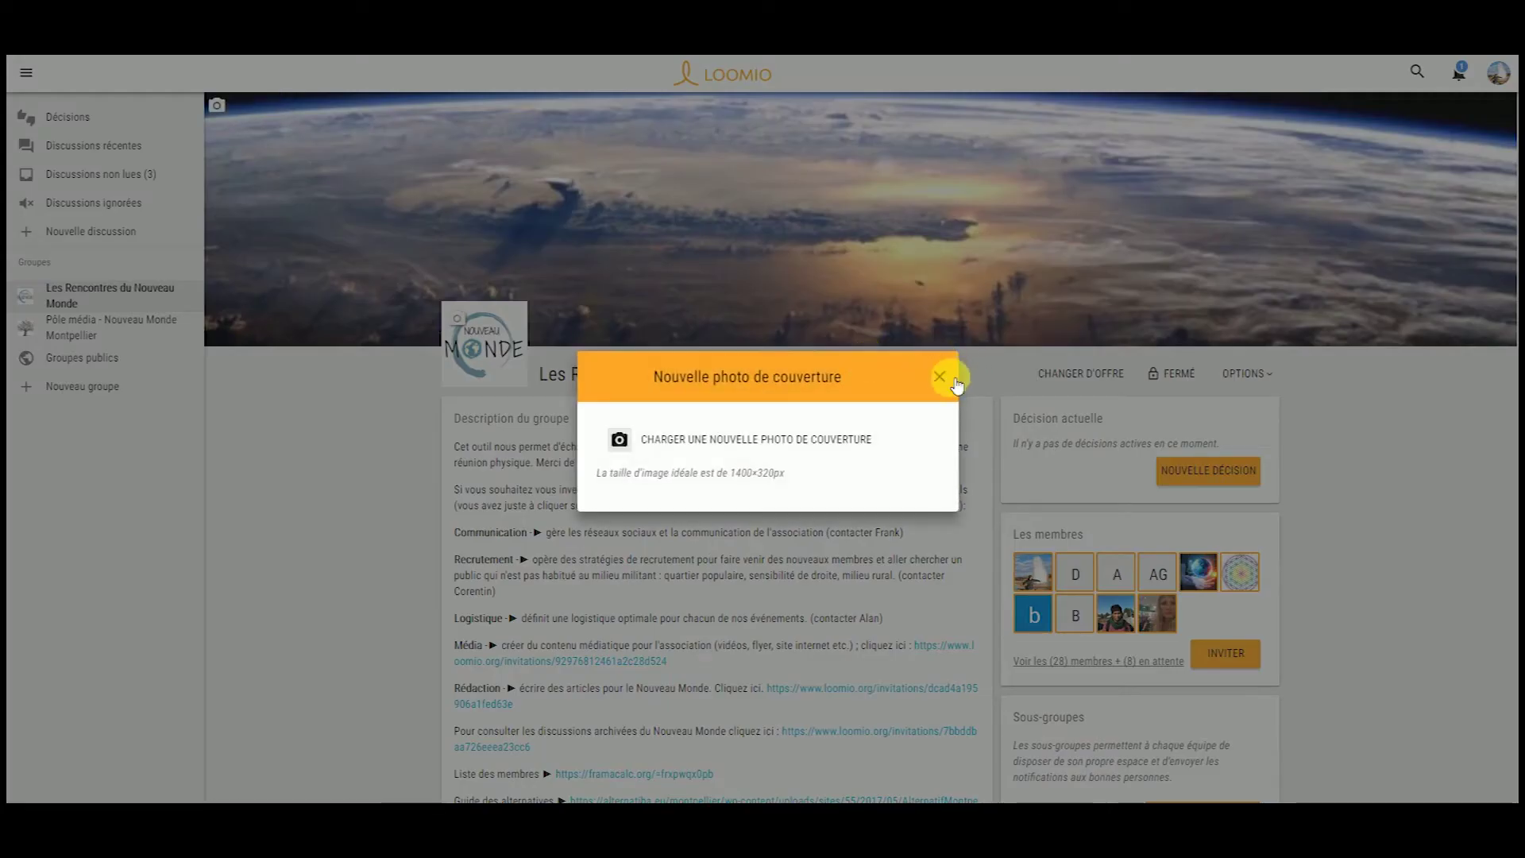
left_click(774, 444)
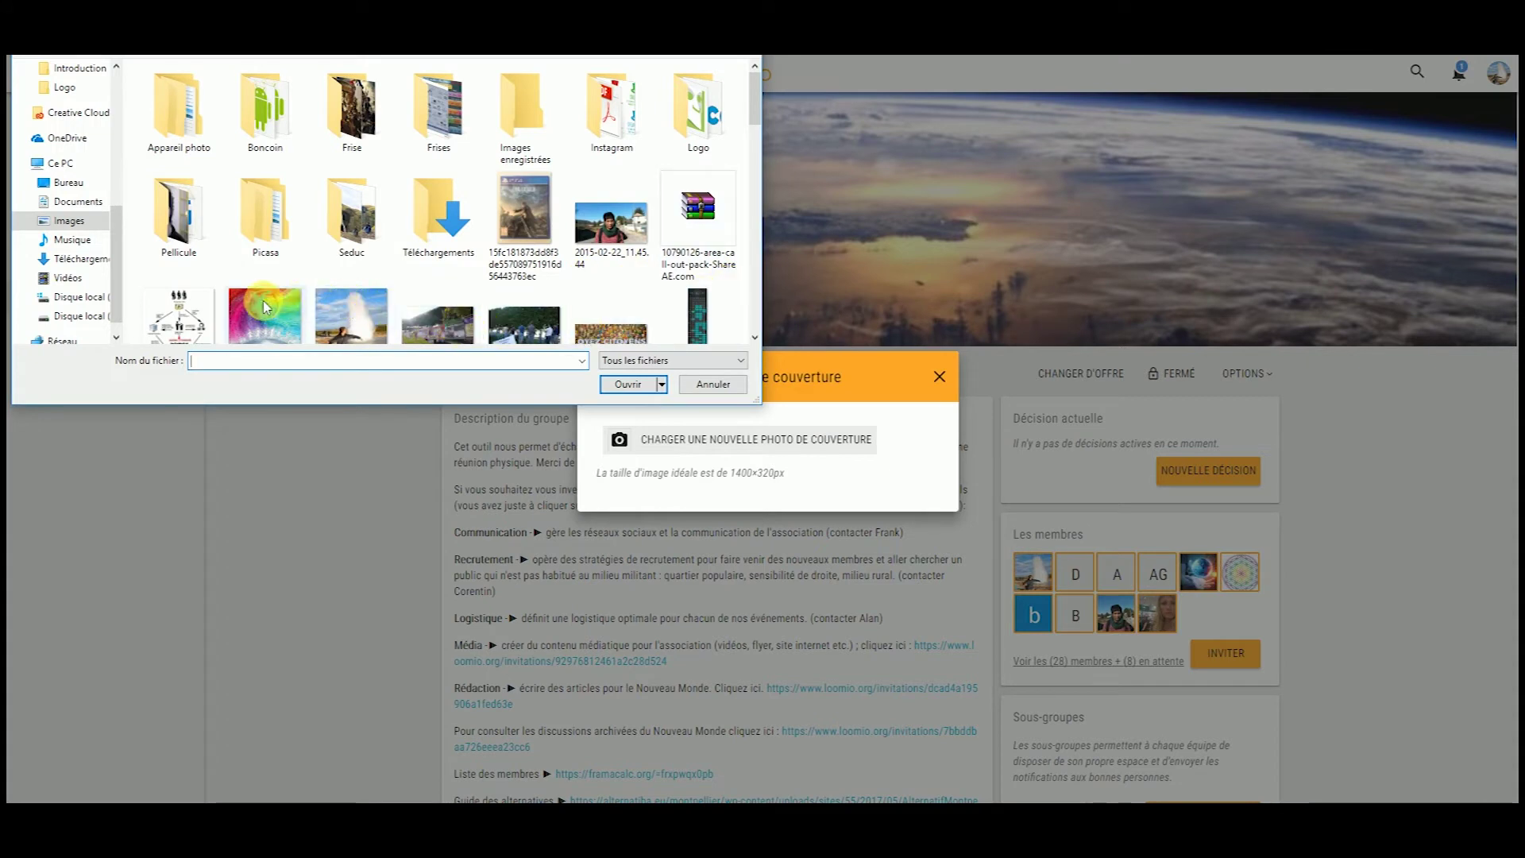
scroll(612, 222, "down", 1)
double_click(612, 119)
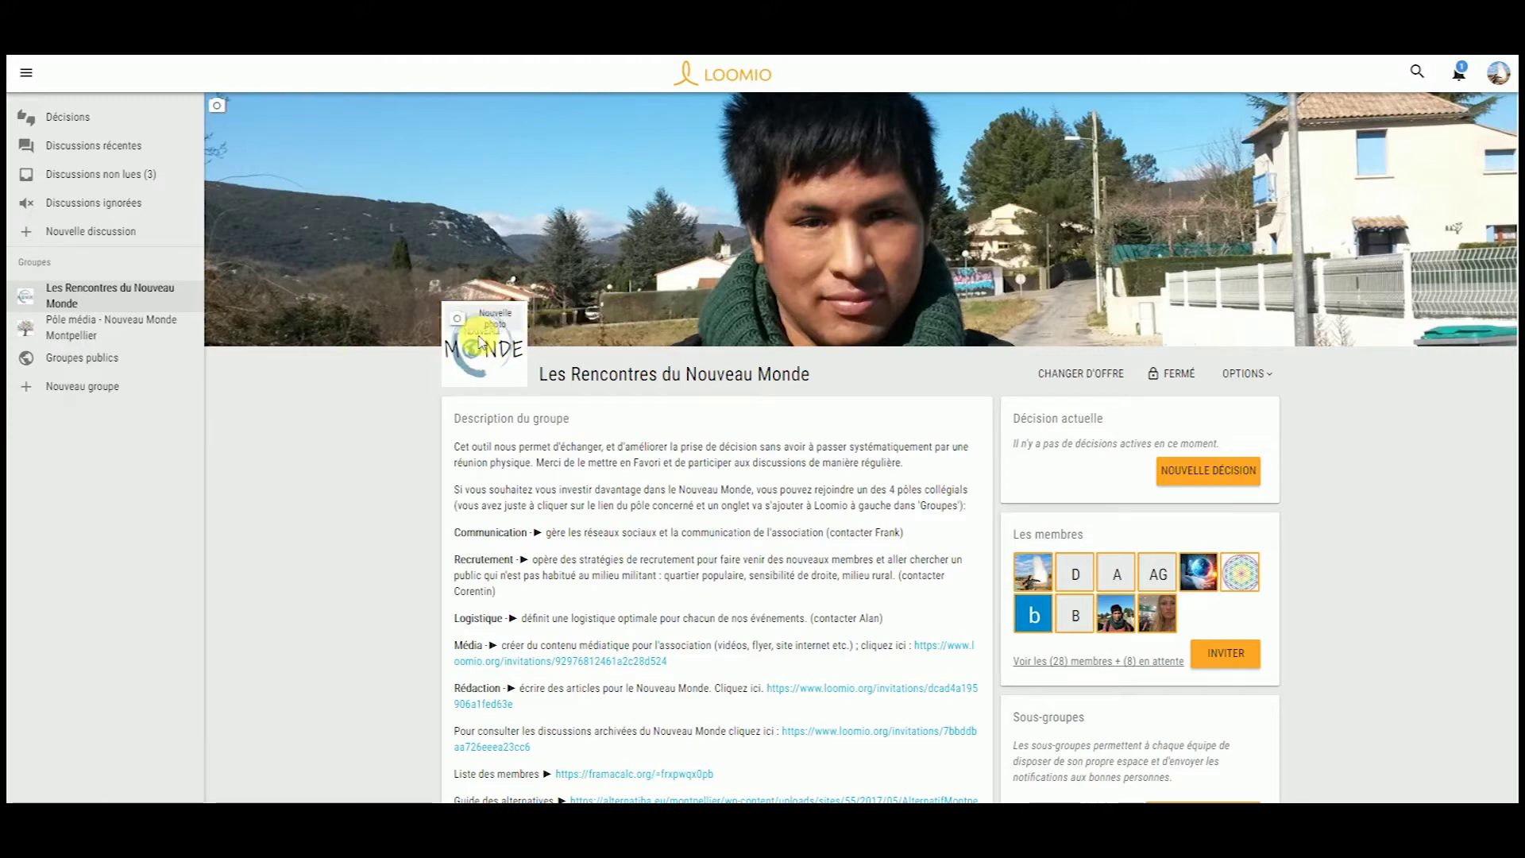
left_click(498, 329)
left_click(385, 341)
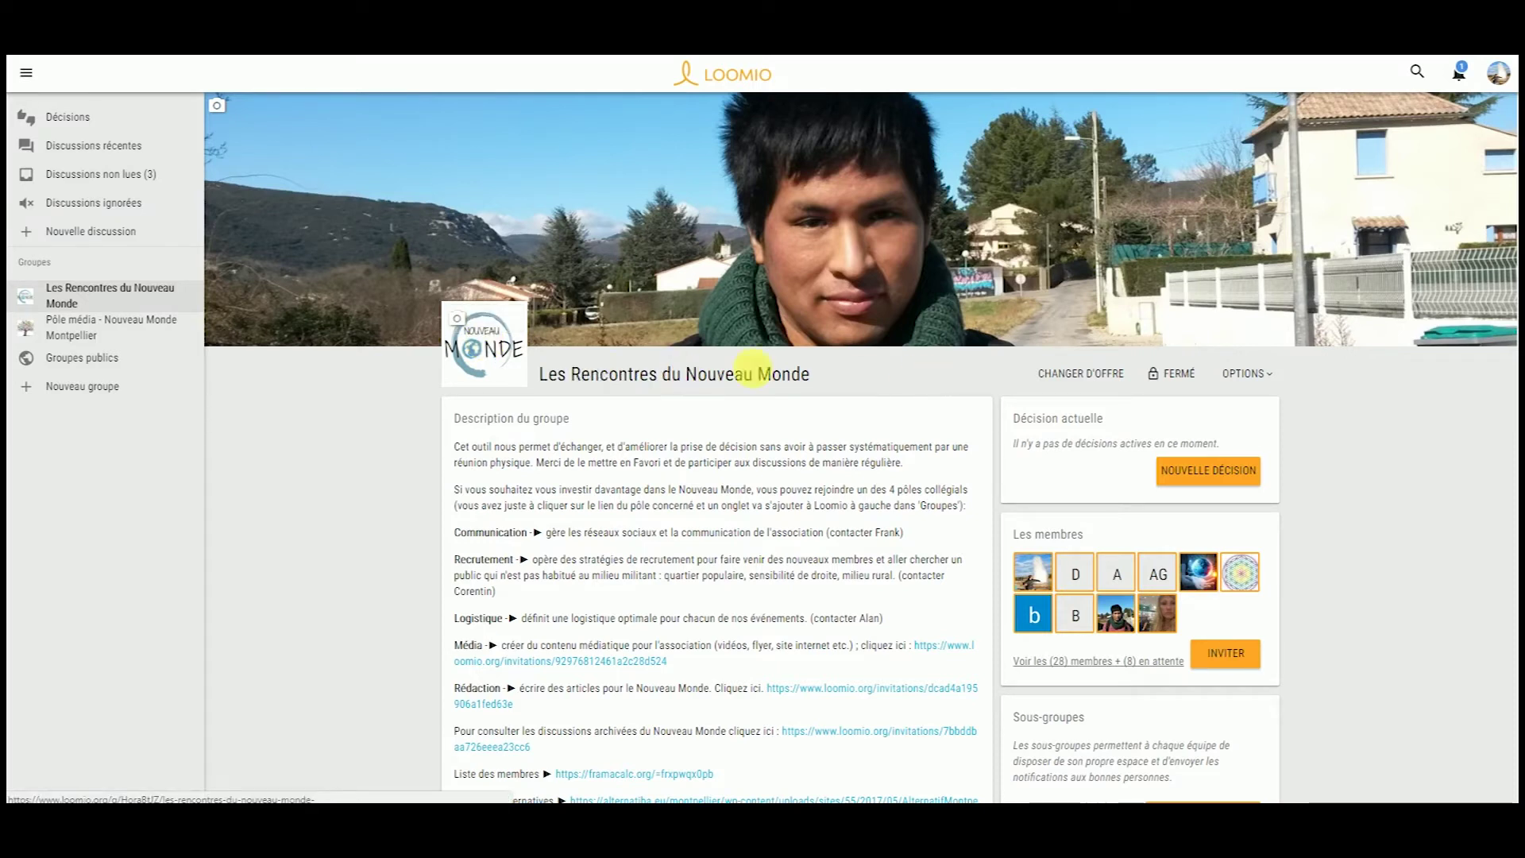
Step: Read through the group description, look at its editable text and leave editing without saving
scroll(640, 460, "down", 2)
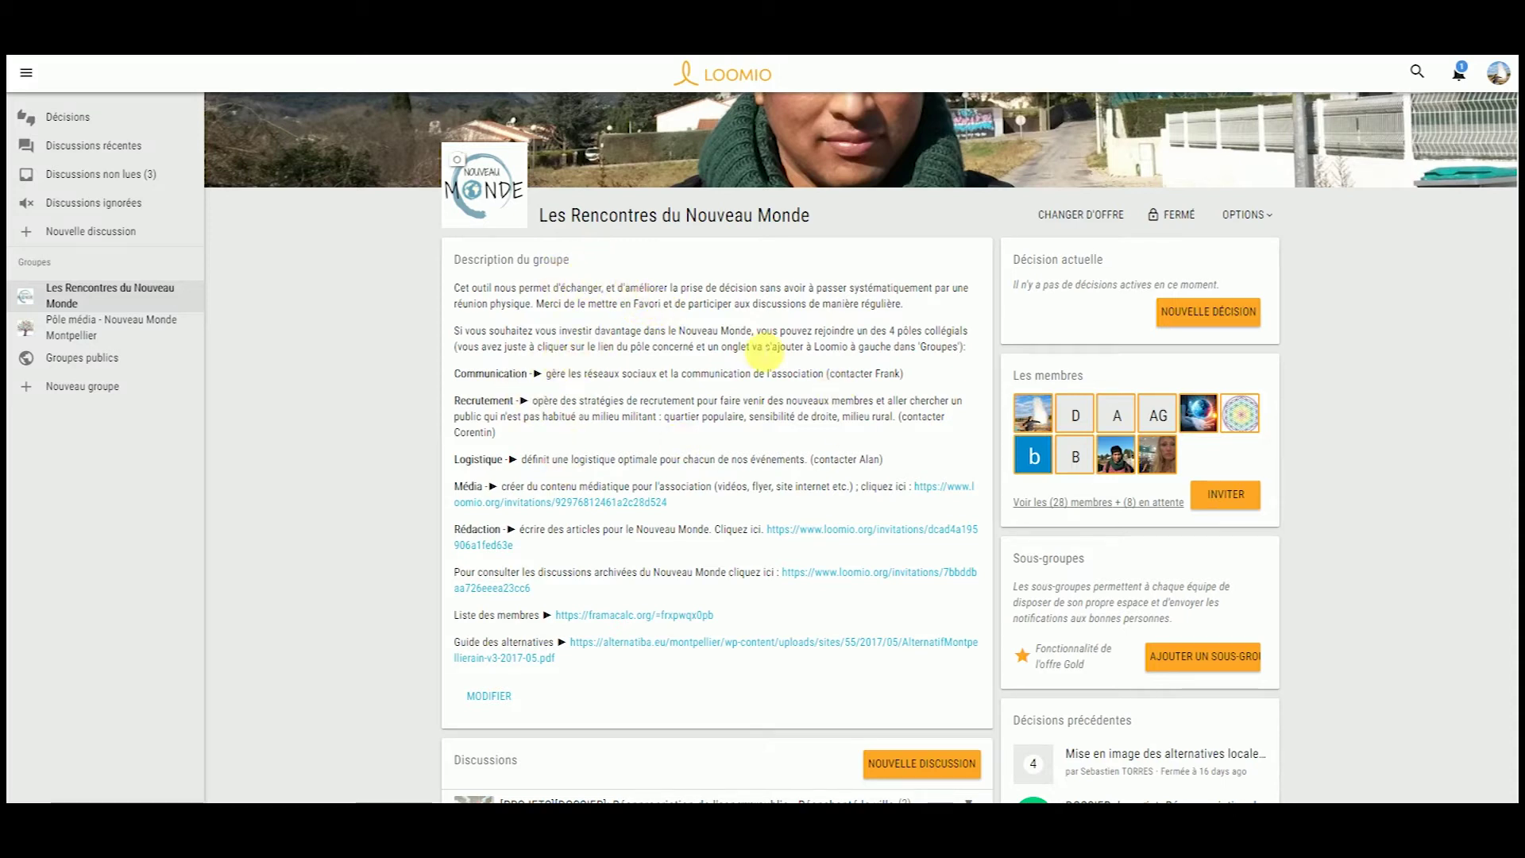
scroll(572, 389, "down", 6)
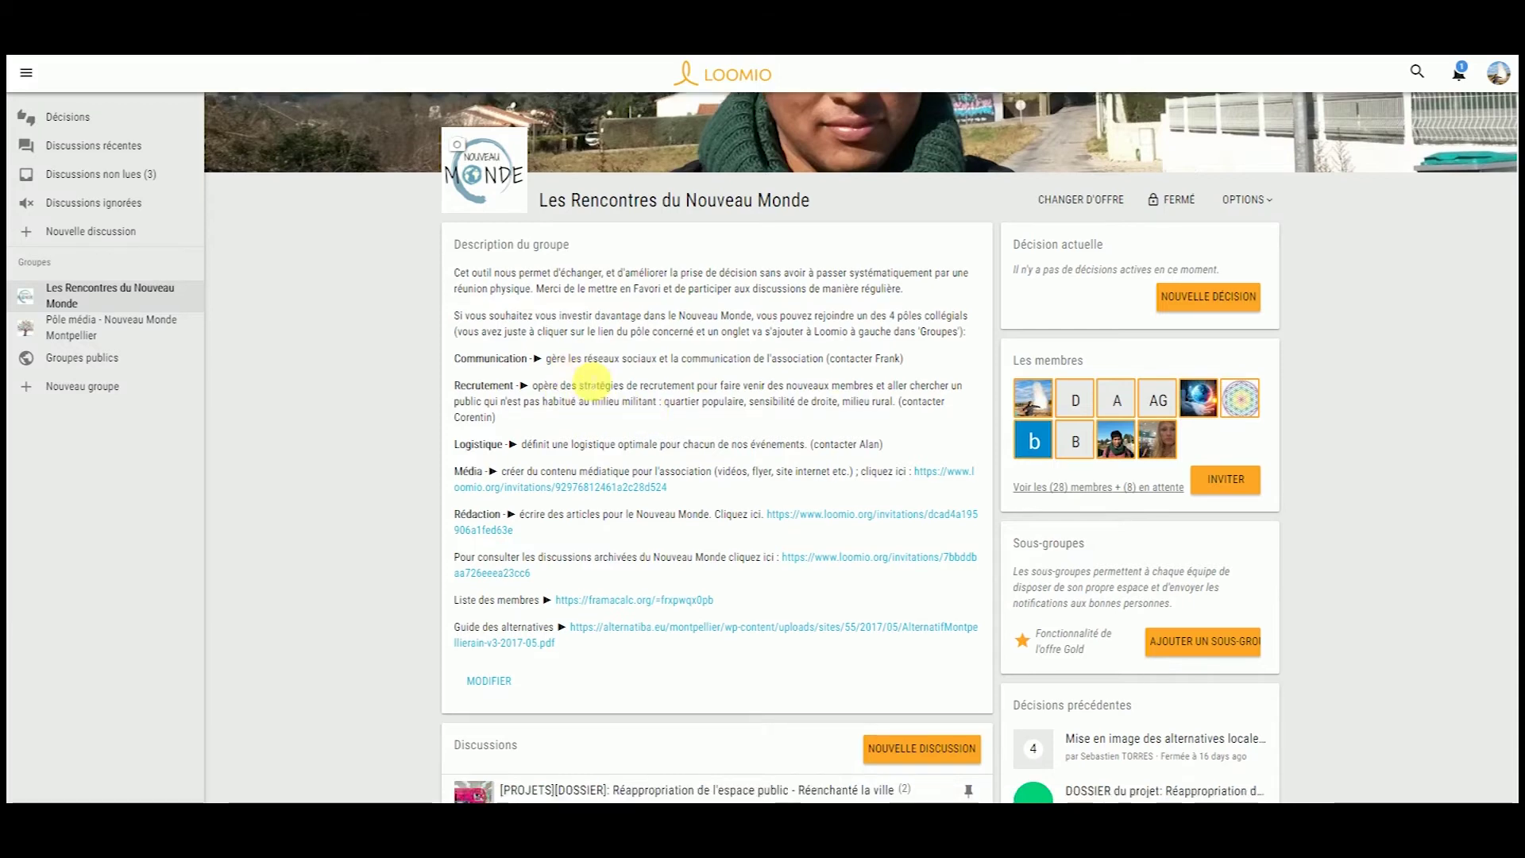
scroll(535, 341, "up", 2)
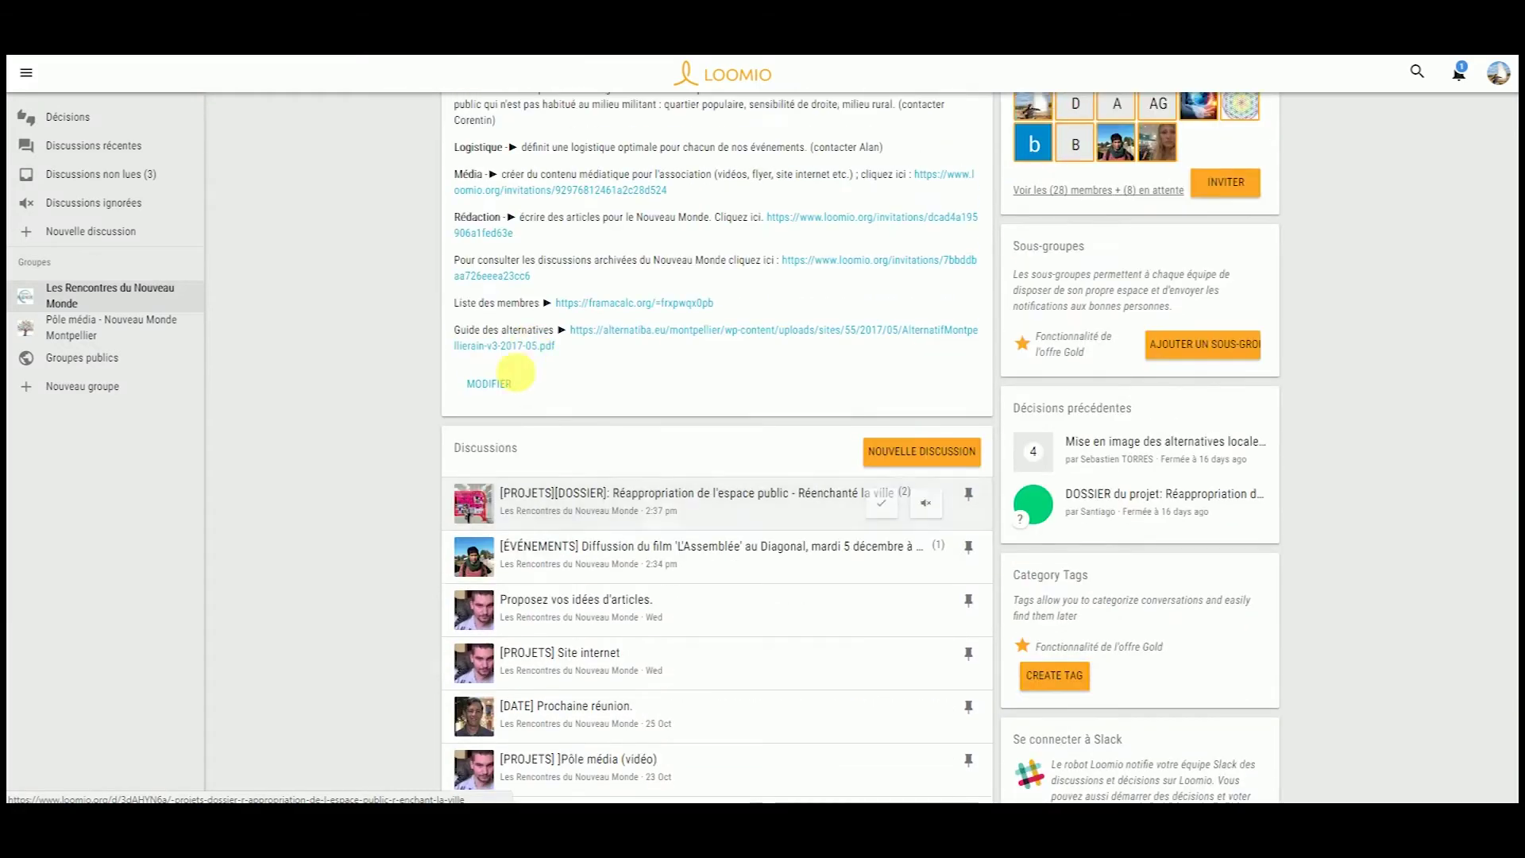
left_click(513, 382)
scroll(602, 351, "up", 4)
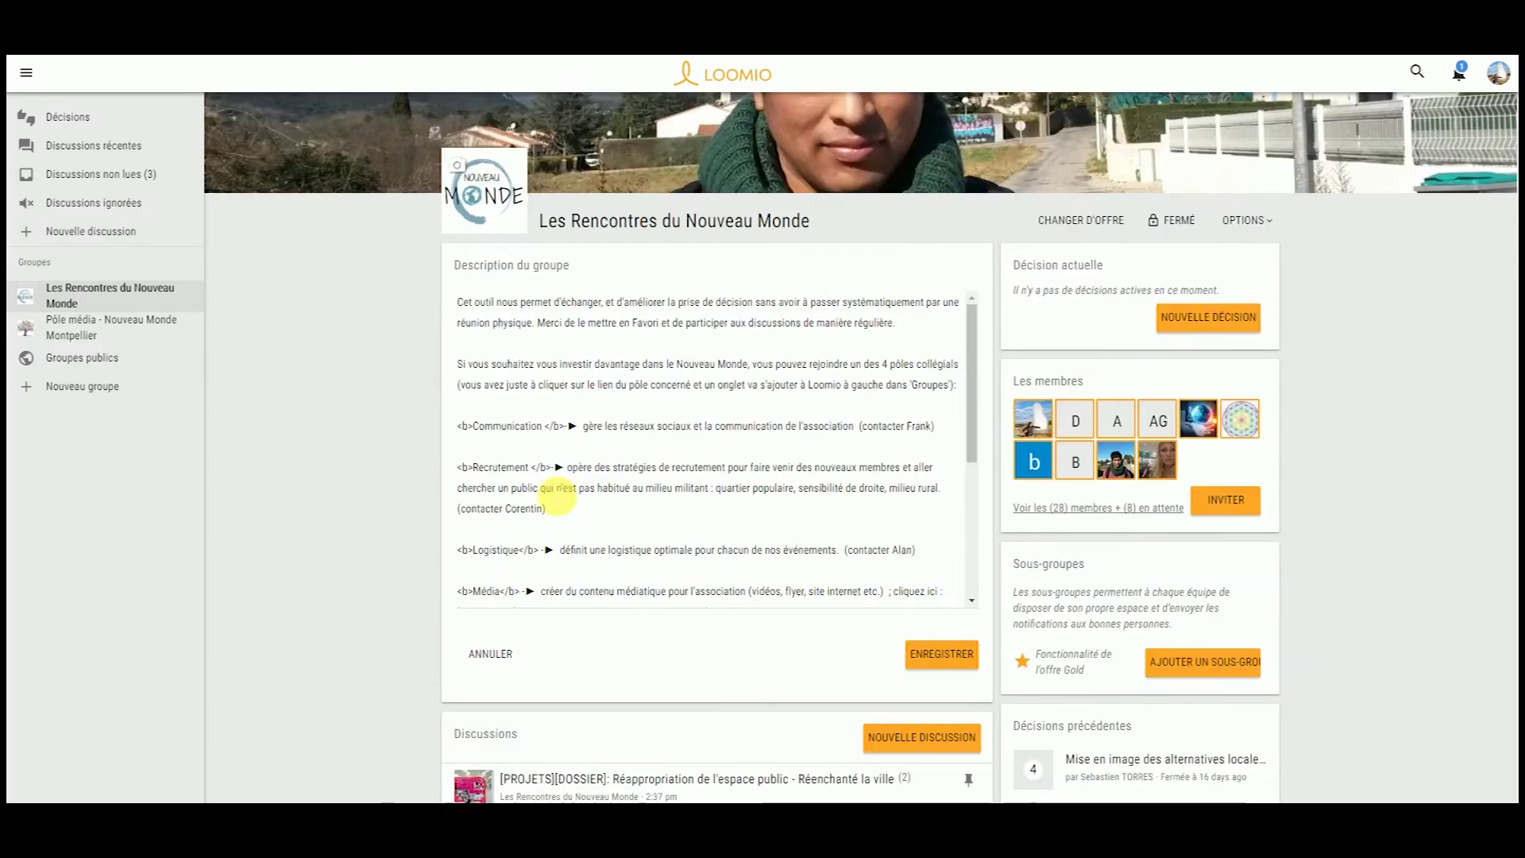
left_click(514, 653)
Step: Open the form for a new discussion and examine the groups in which it can be started
scroll(515, 653, "down", 5)
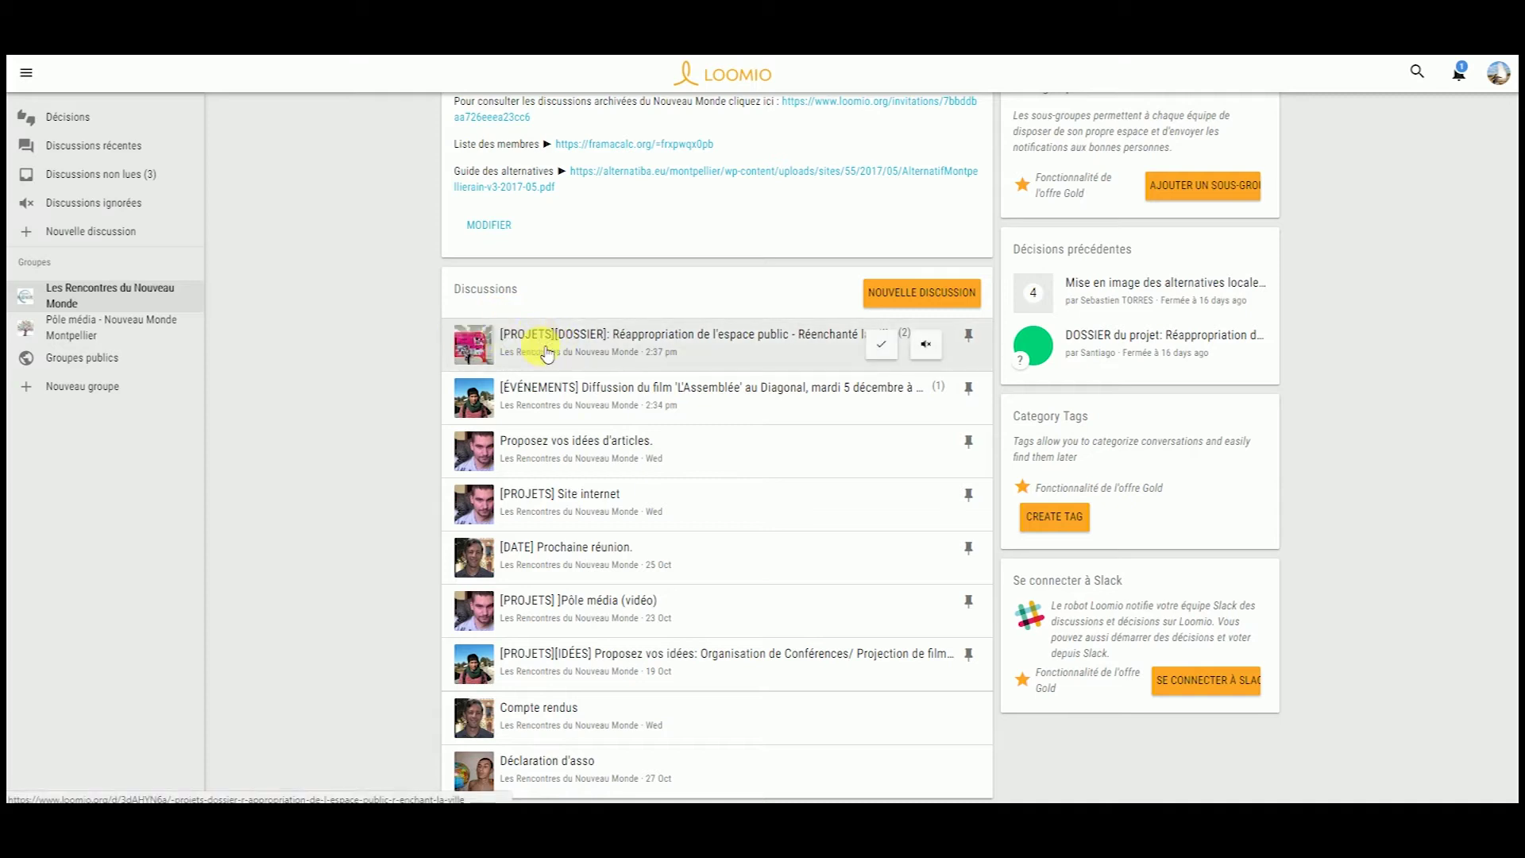
left_click(909, 300)
left_click(654, 308)
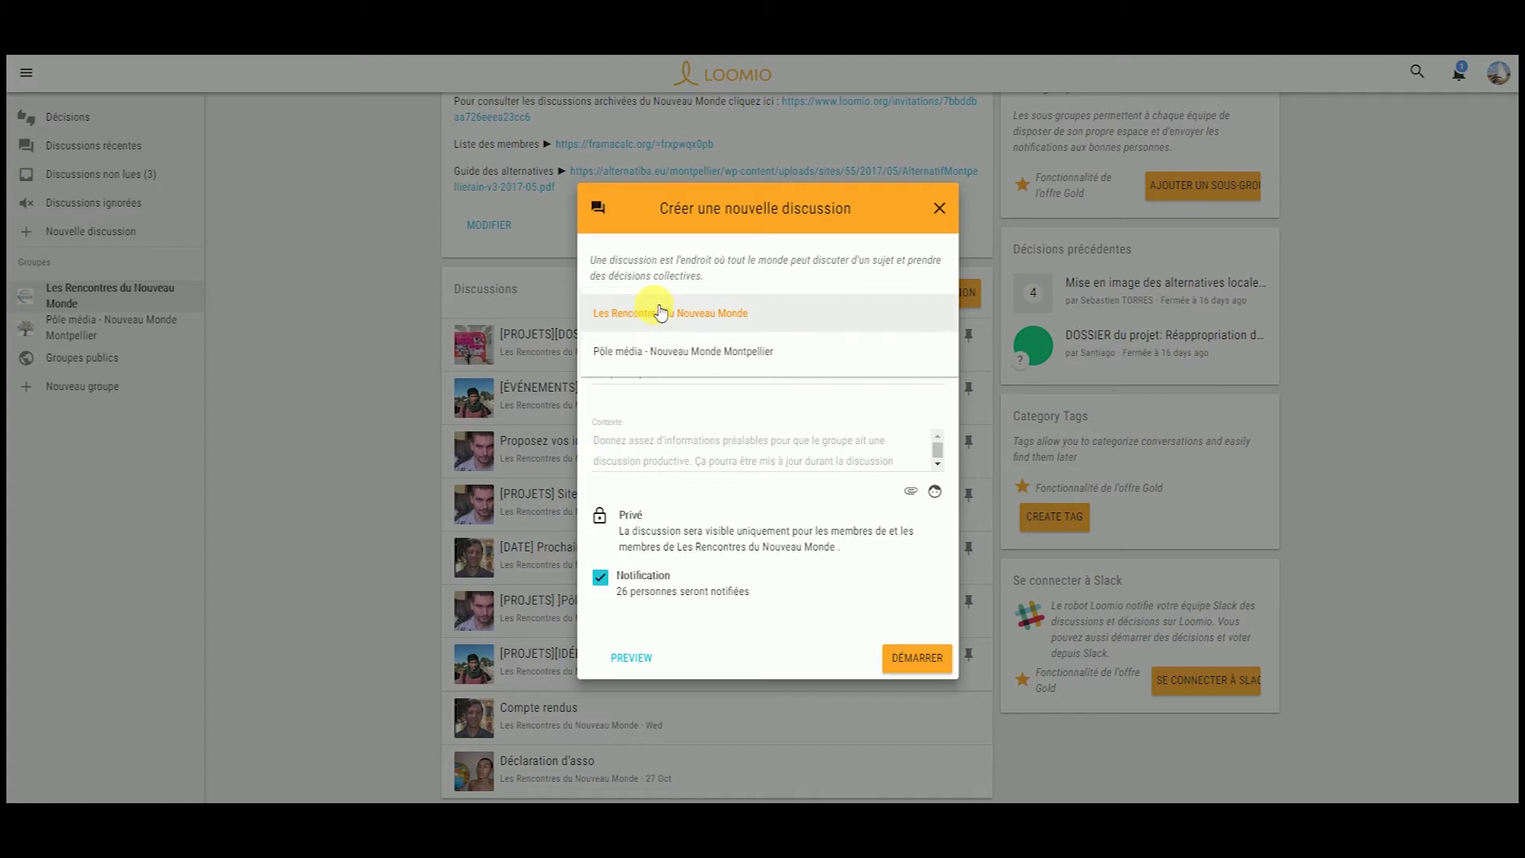
left_click(689, 467)
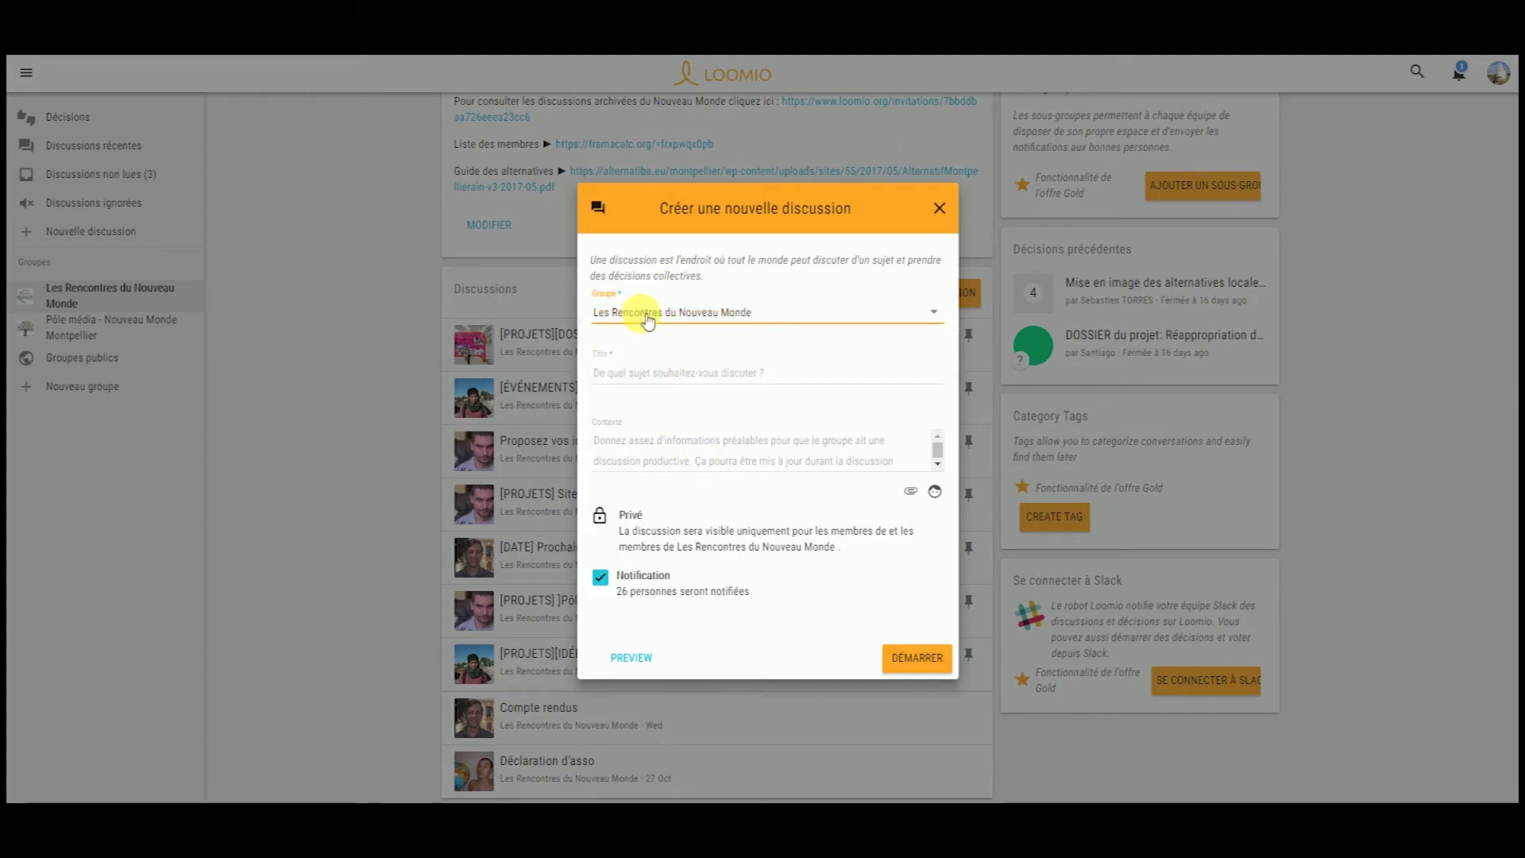
left_click(648, 317)
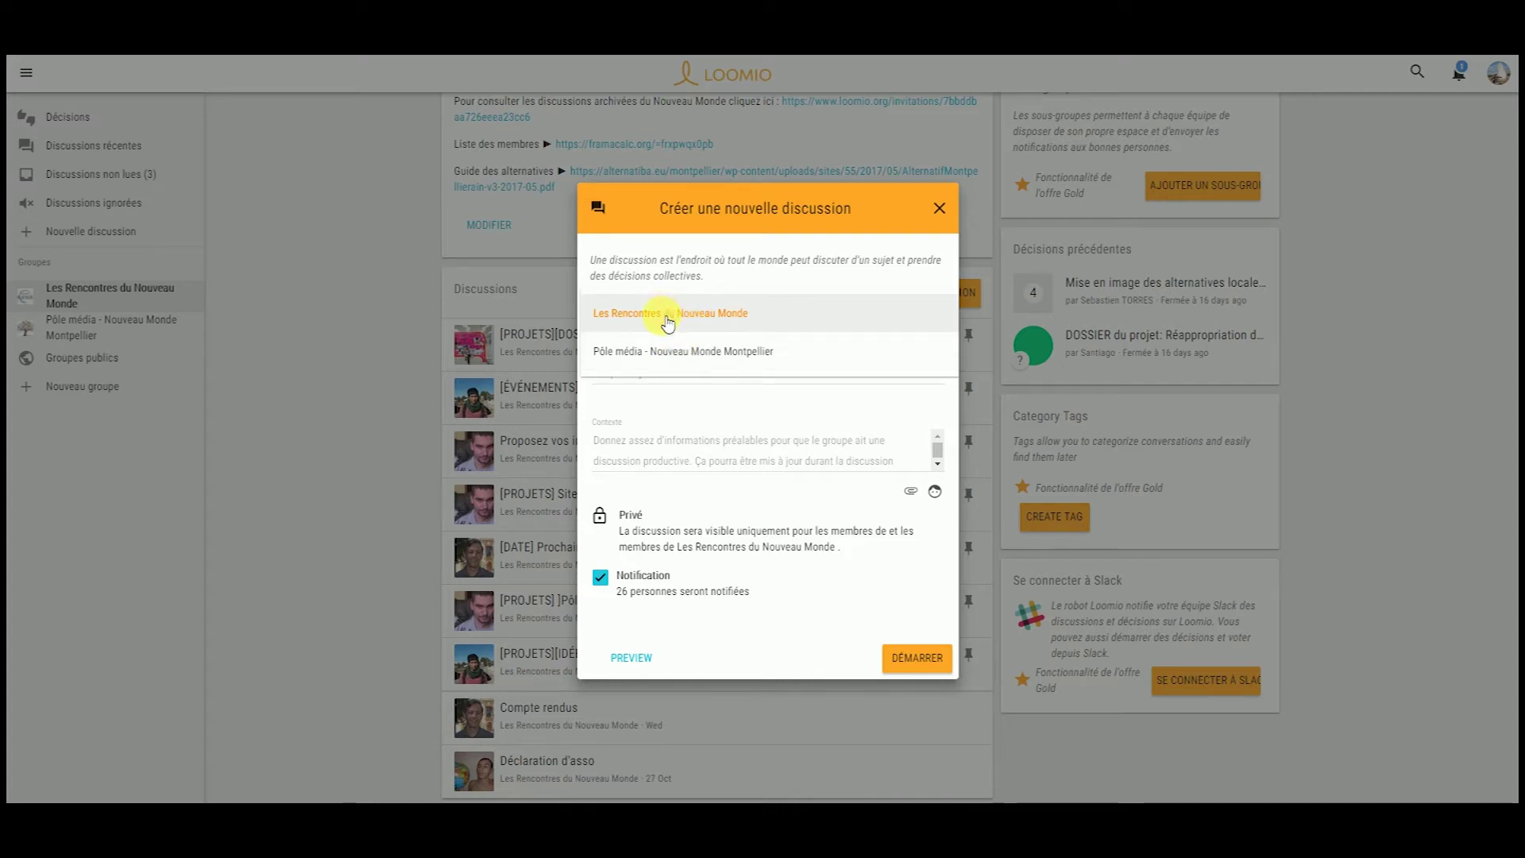
key("Escape")
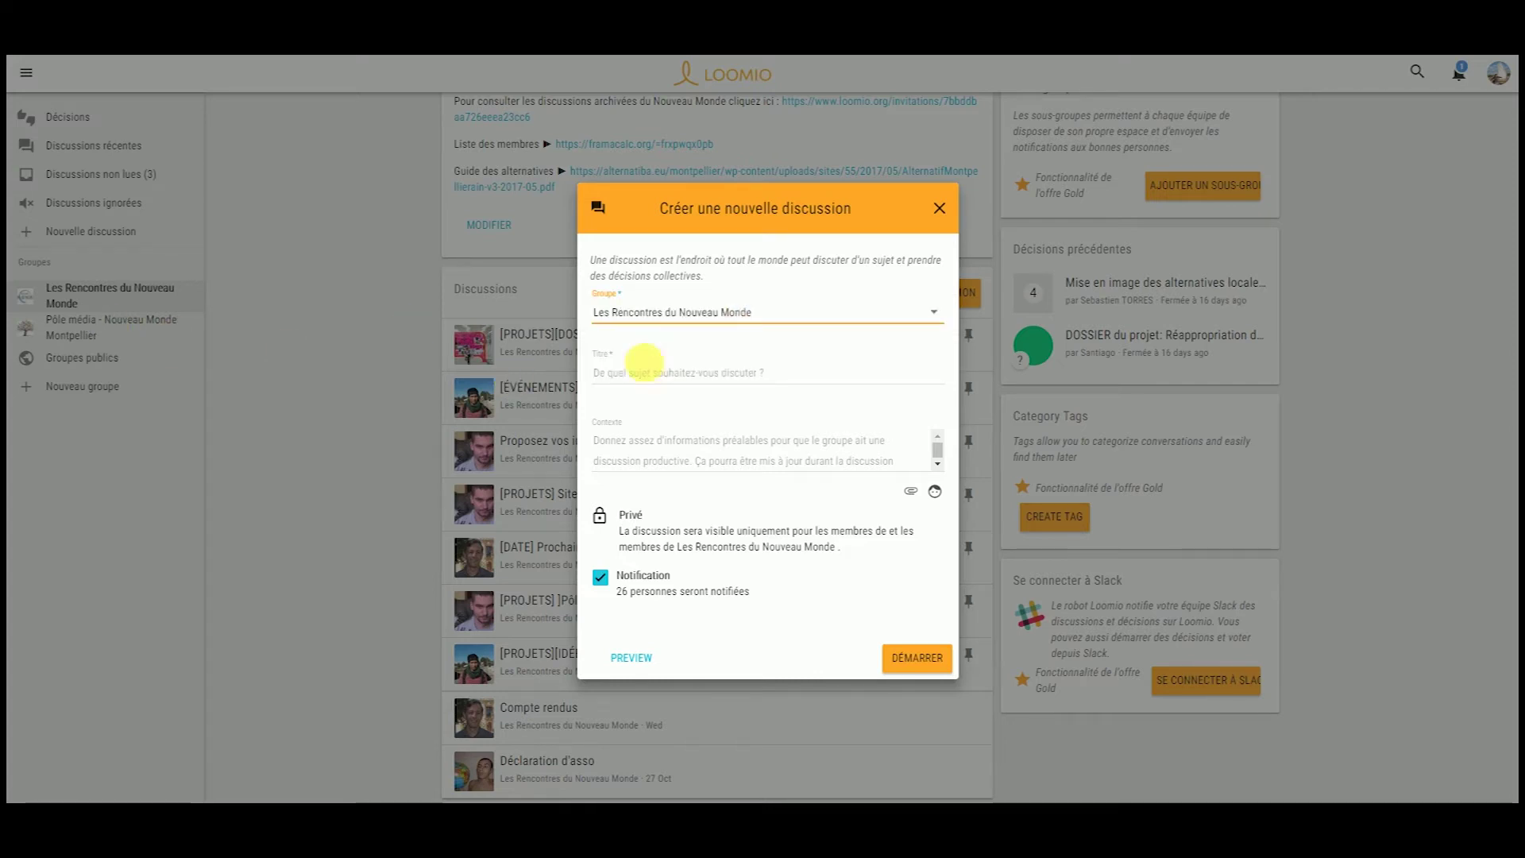
left_click(710, 318)
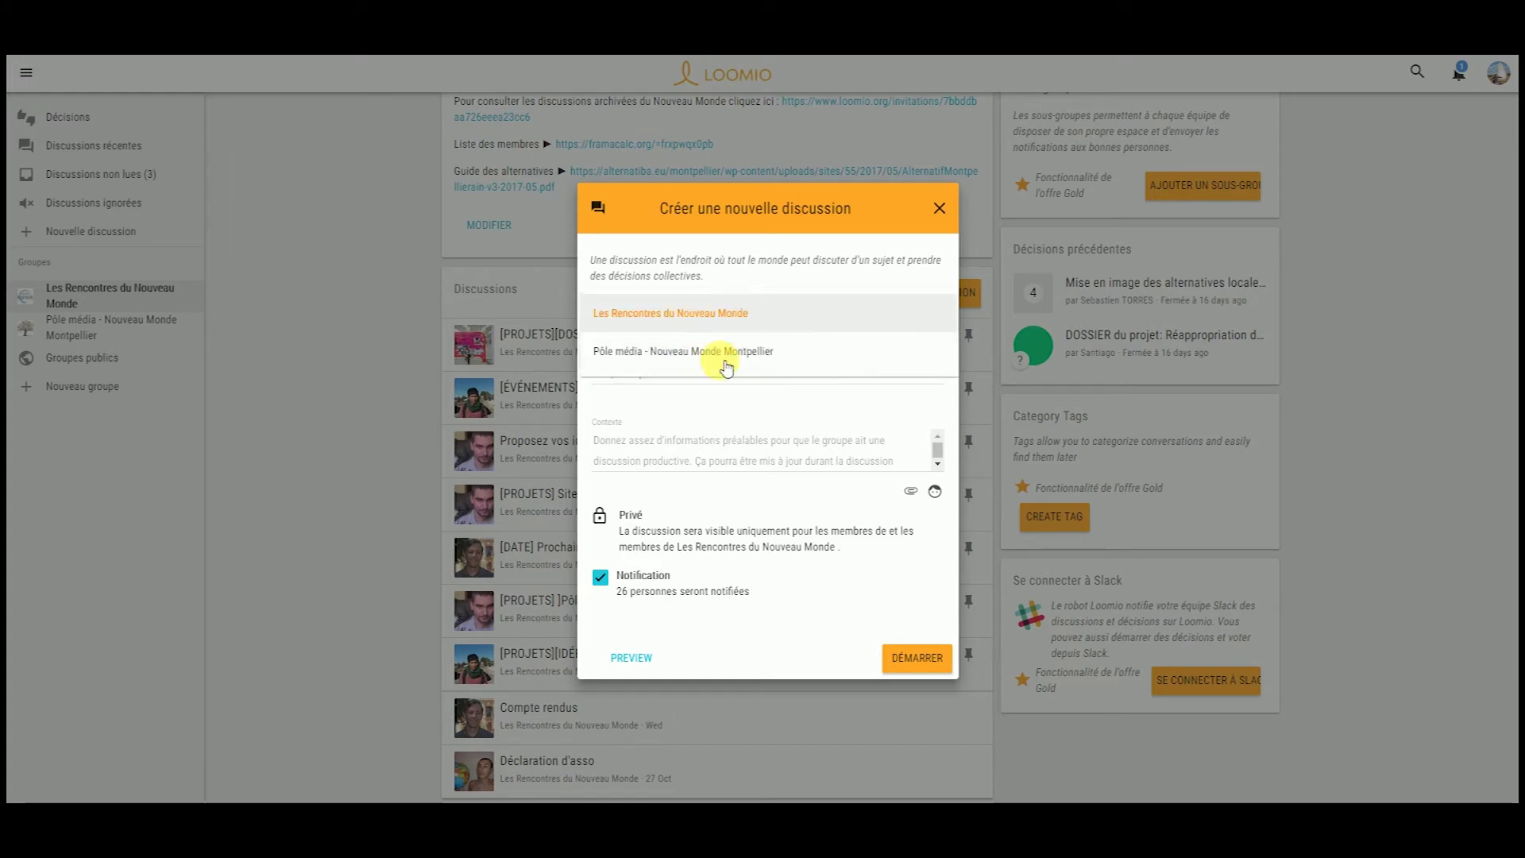
left_click(687, 425)
Step: Examine the title, context, file attachment and emoji options of the new discussion, and close the form without starting it
left_click(684, 370)
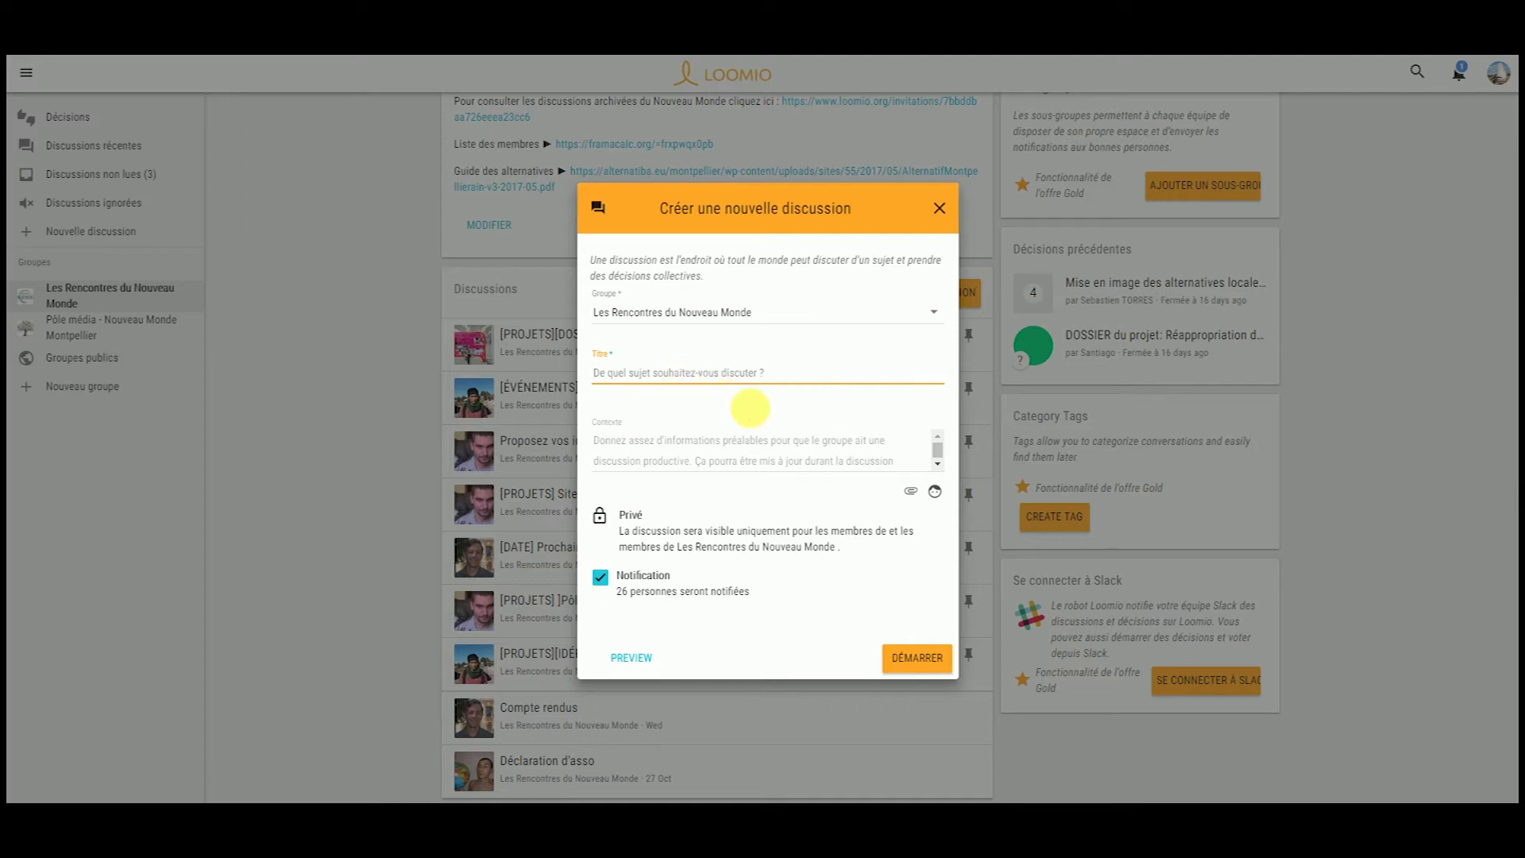
left_click(624, 438)
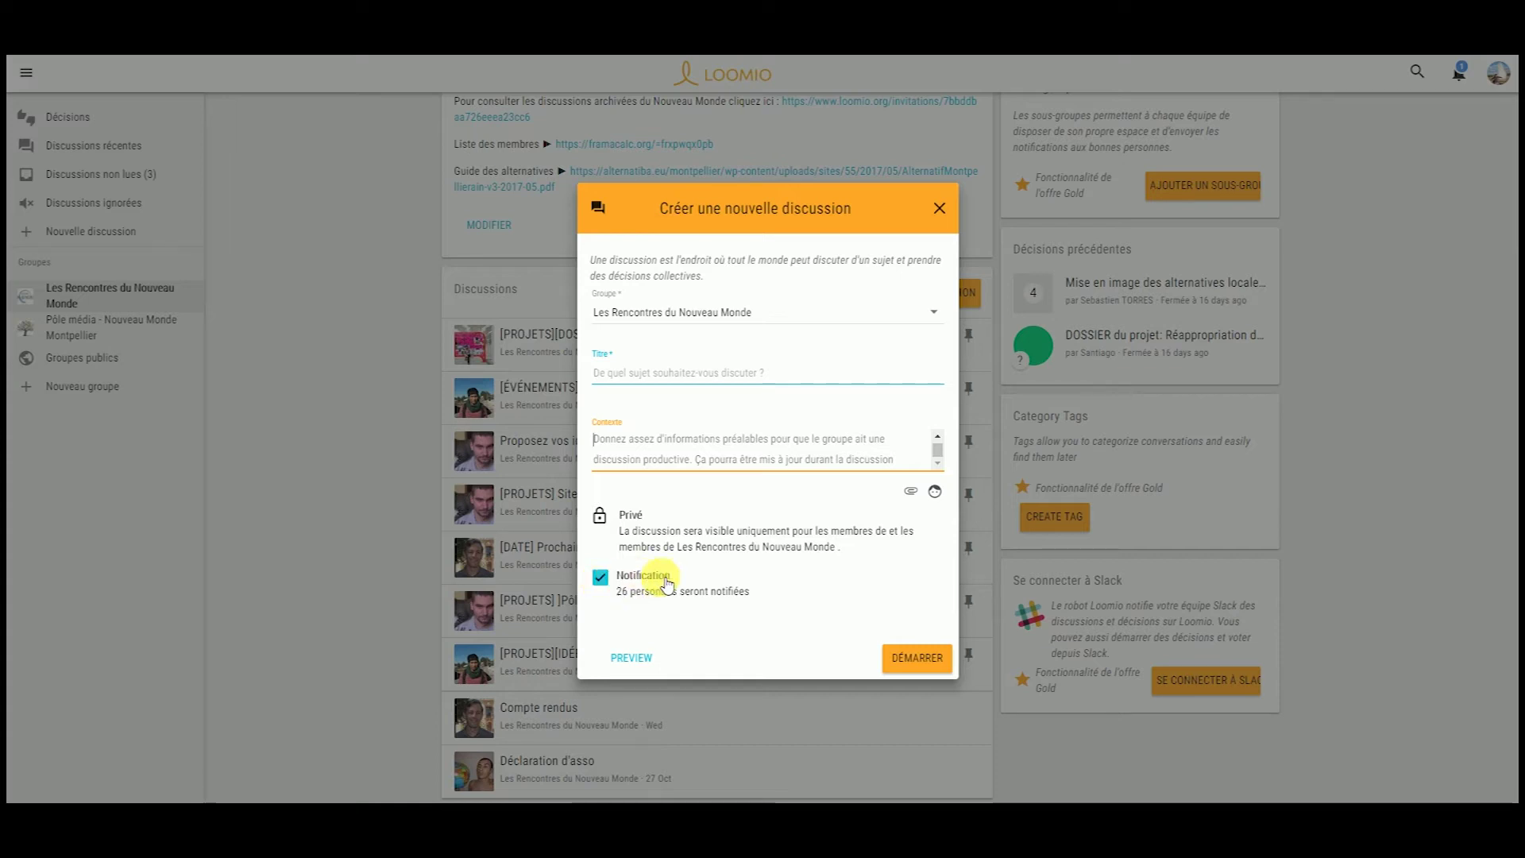
left_click(913, 496)
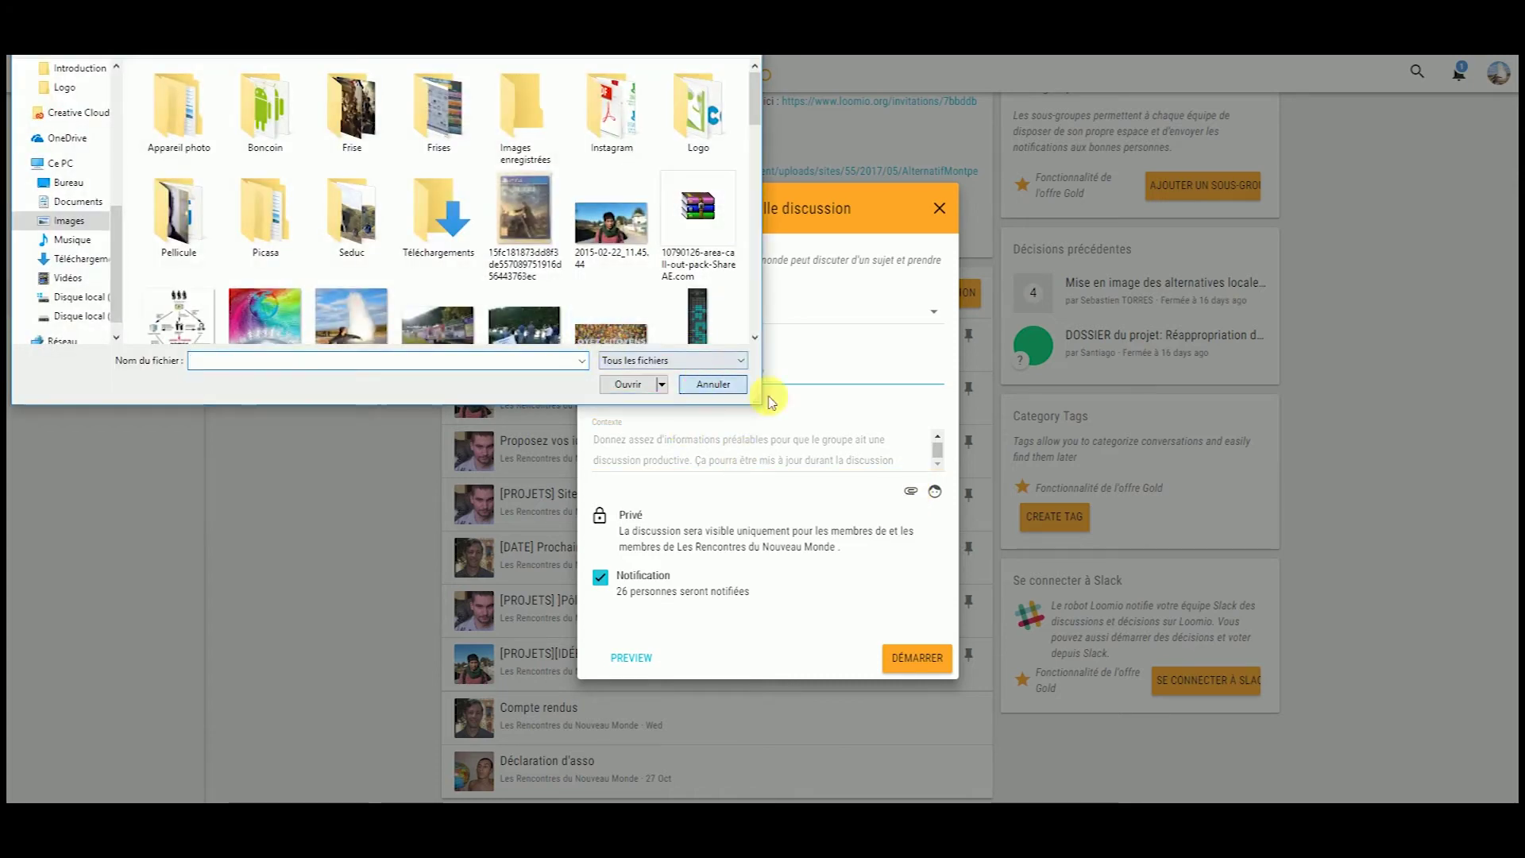
left_click(712, 384)
left_click(934, 491)
left_click(881, 524)
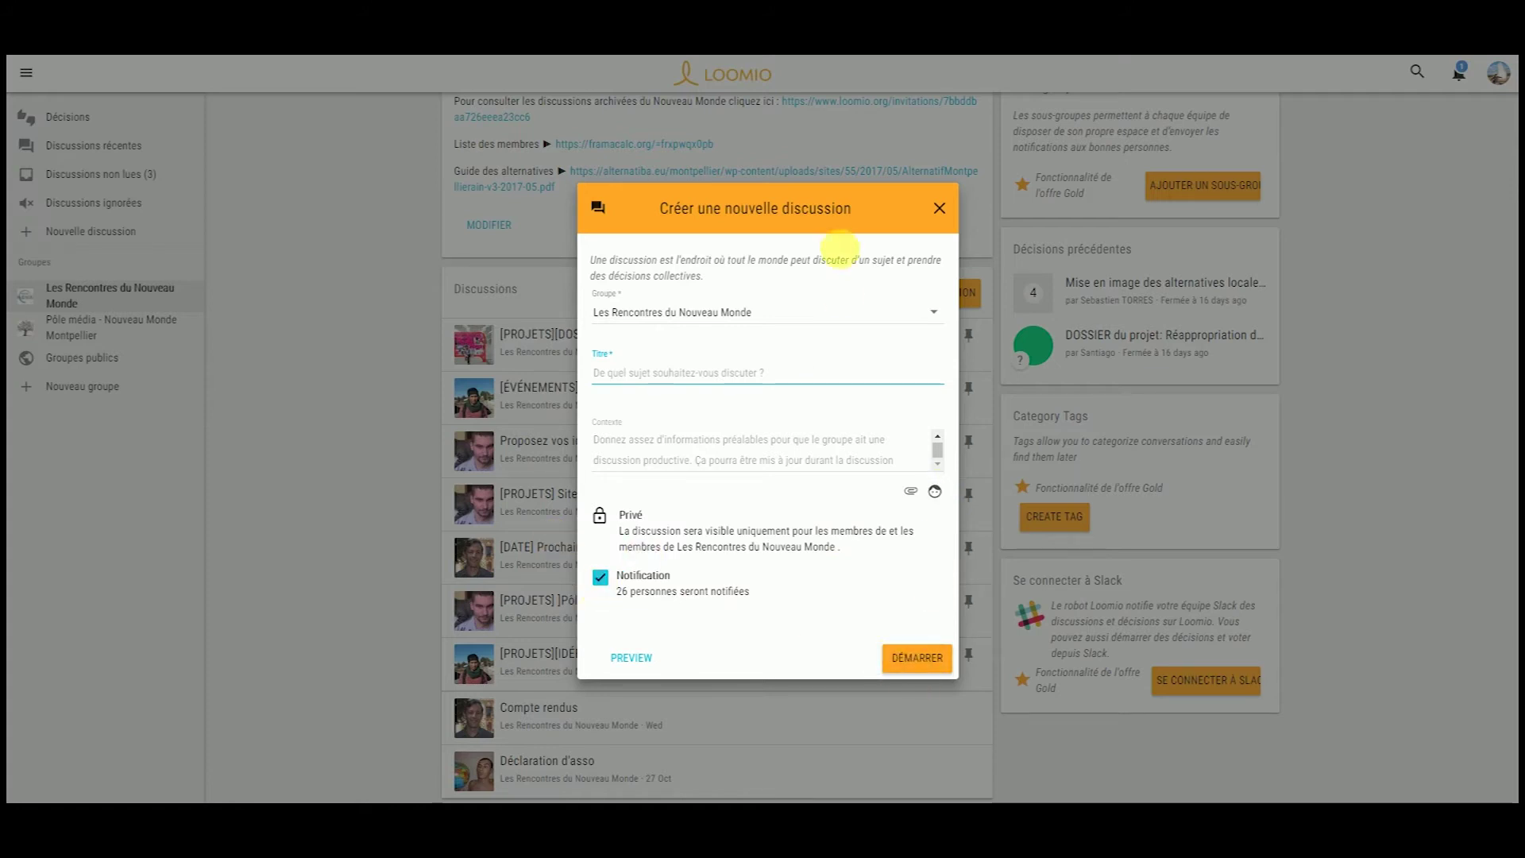
left_click(938, 208)
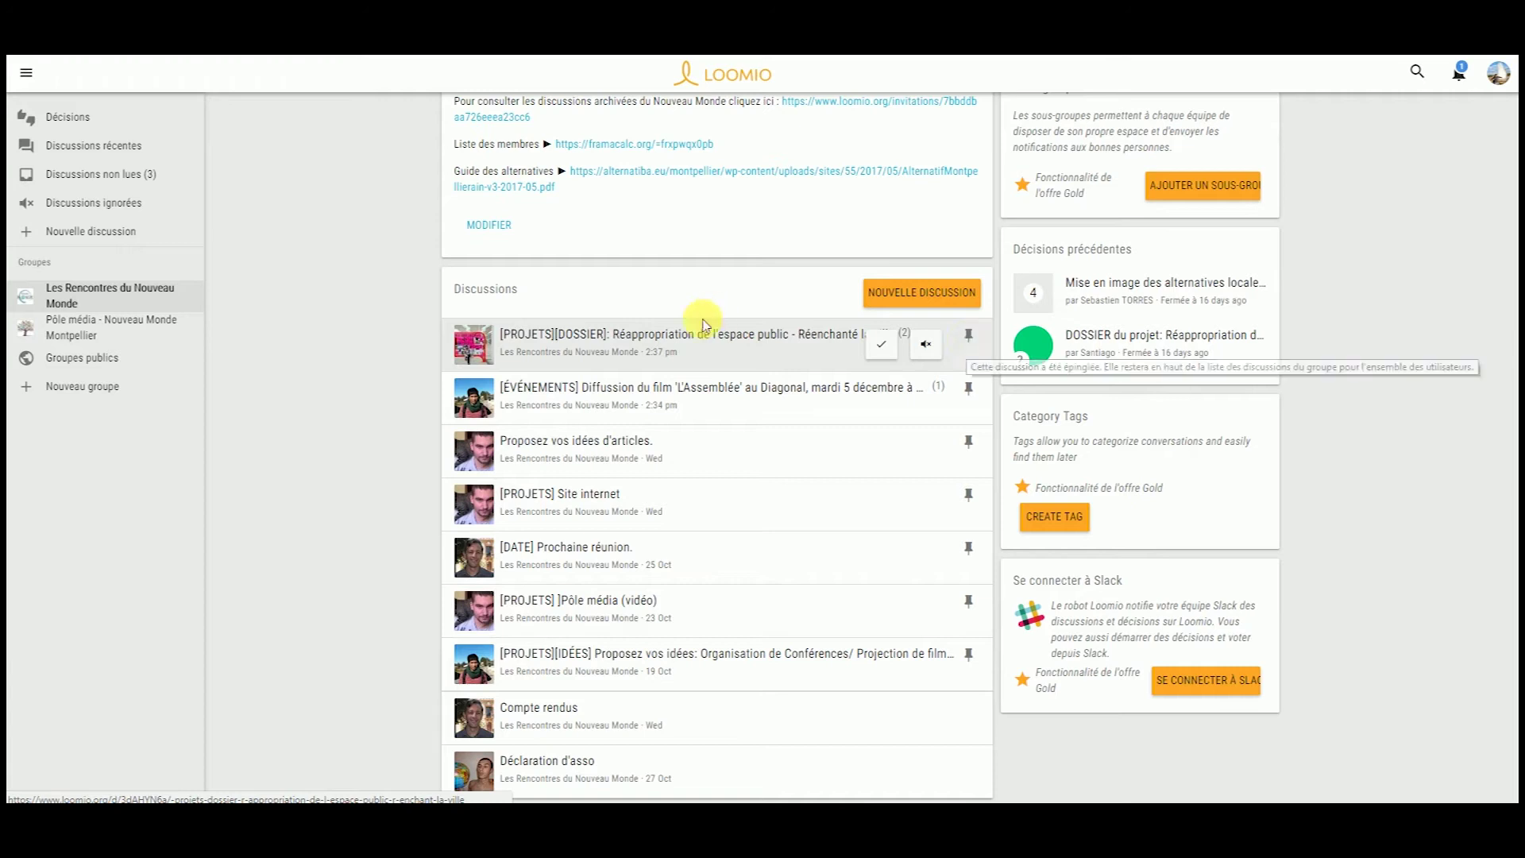
Step: Open the discussion "[PROJETS][DOSSIER]: Réappropriation de l'espace public - Réenchanté la ville", unpin it and pin it again
left_click(604, 356)
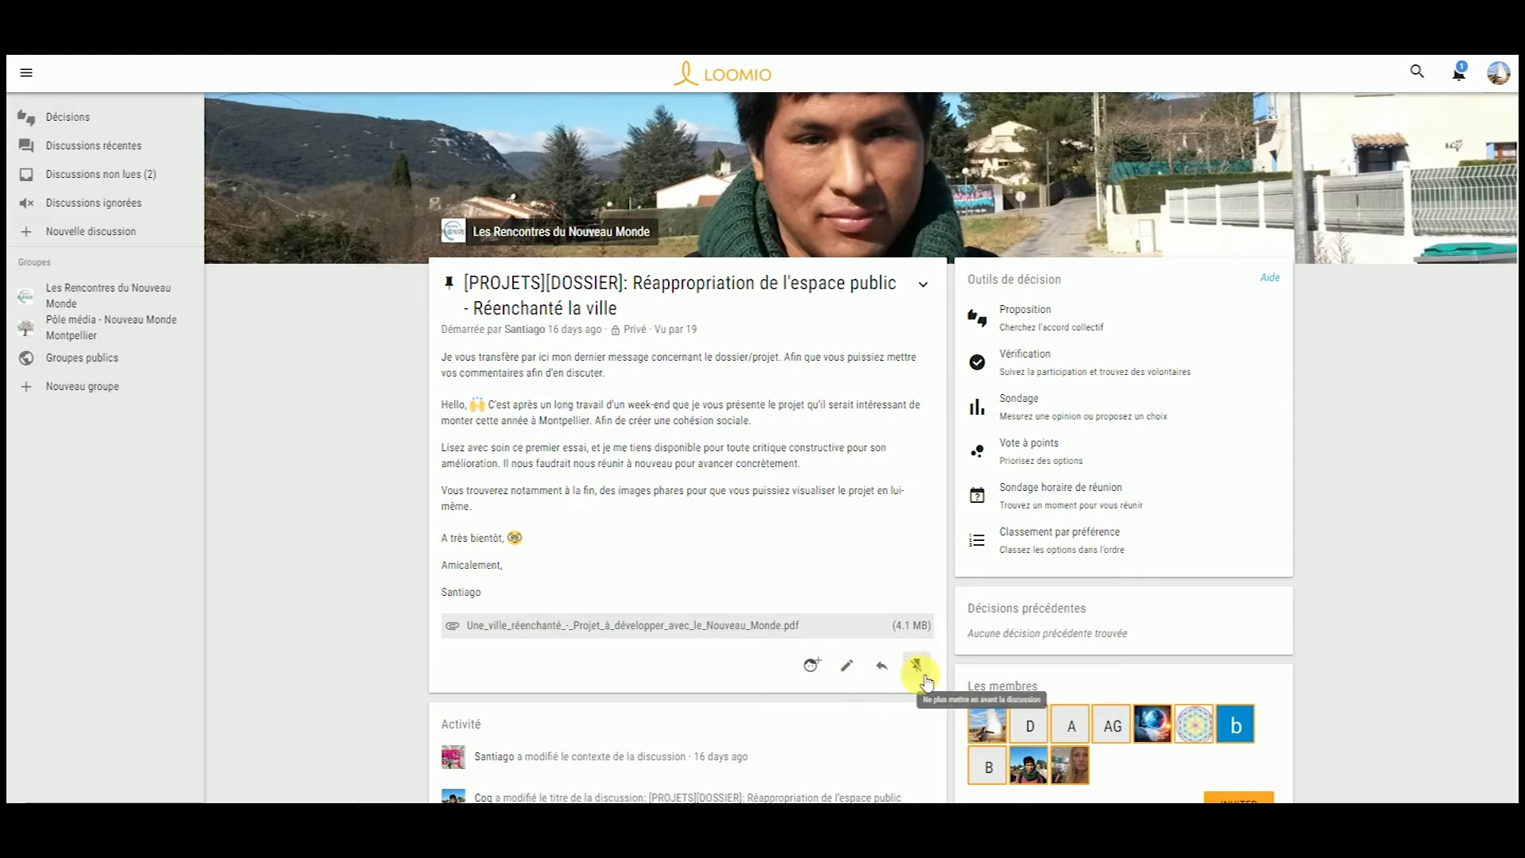
left_click(921, 673)
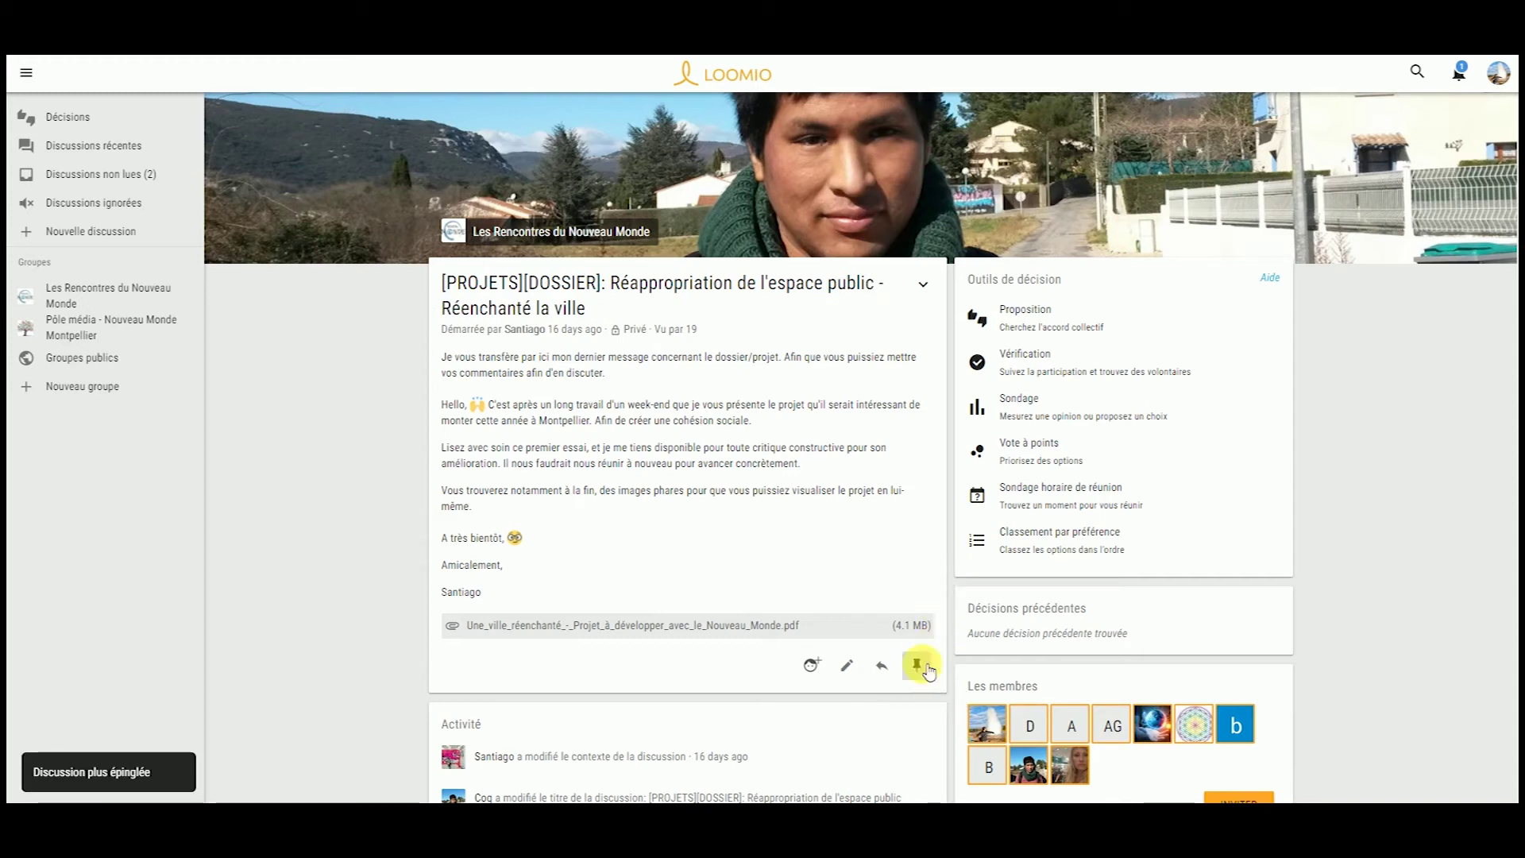
left_click(915, 667)
left_click(906, 605)
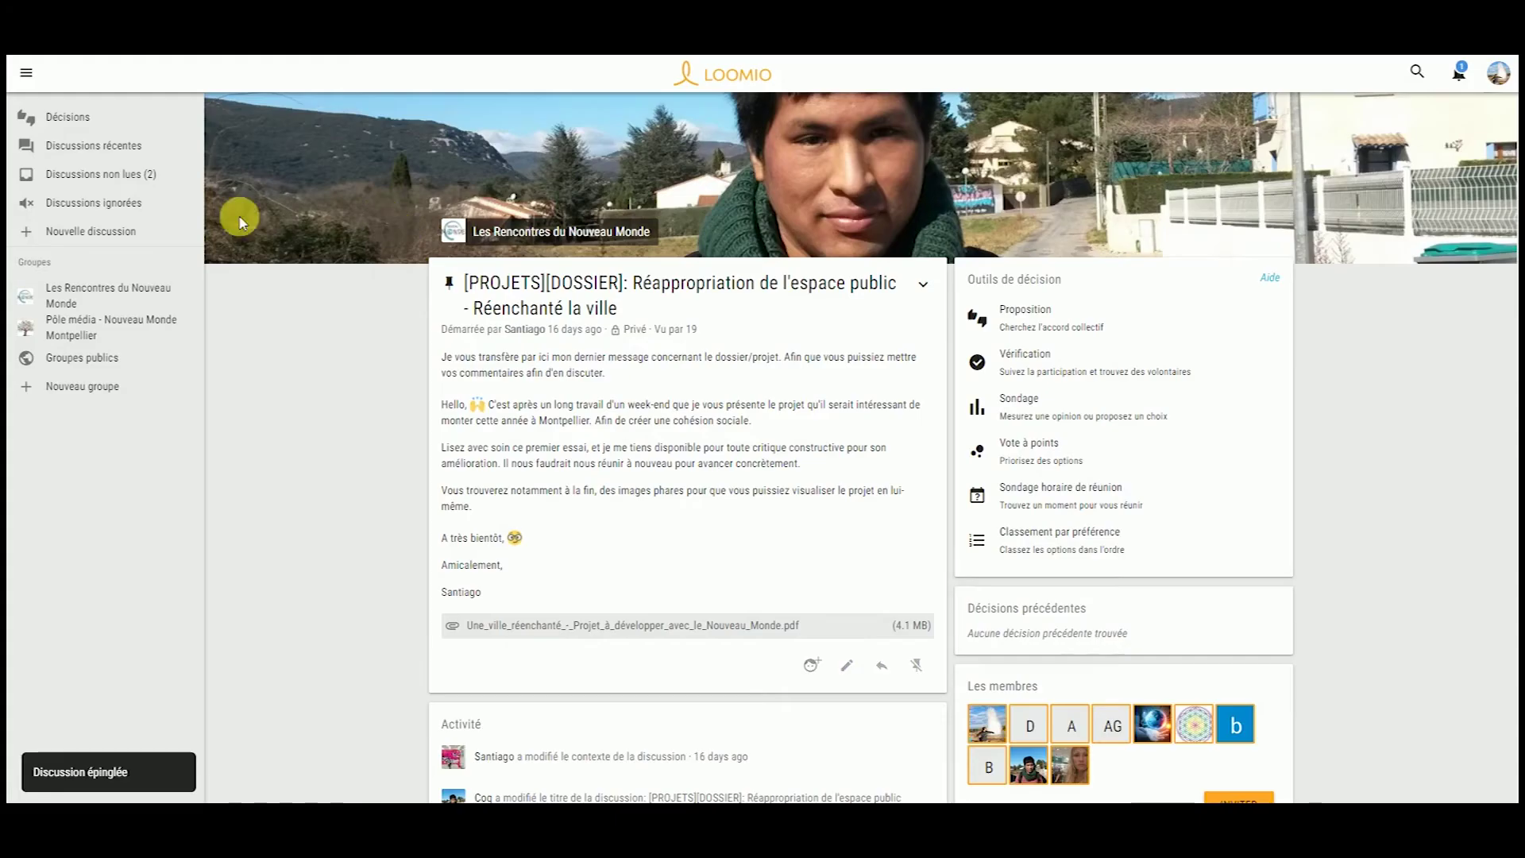
Step: Return to the group Les Rencontres du Nouveau Monde, review its discussion list and display the notifications
left_click(103, 294)
scroll(759, 457, "down", 5)
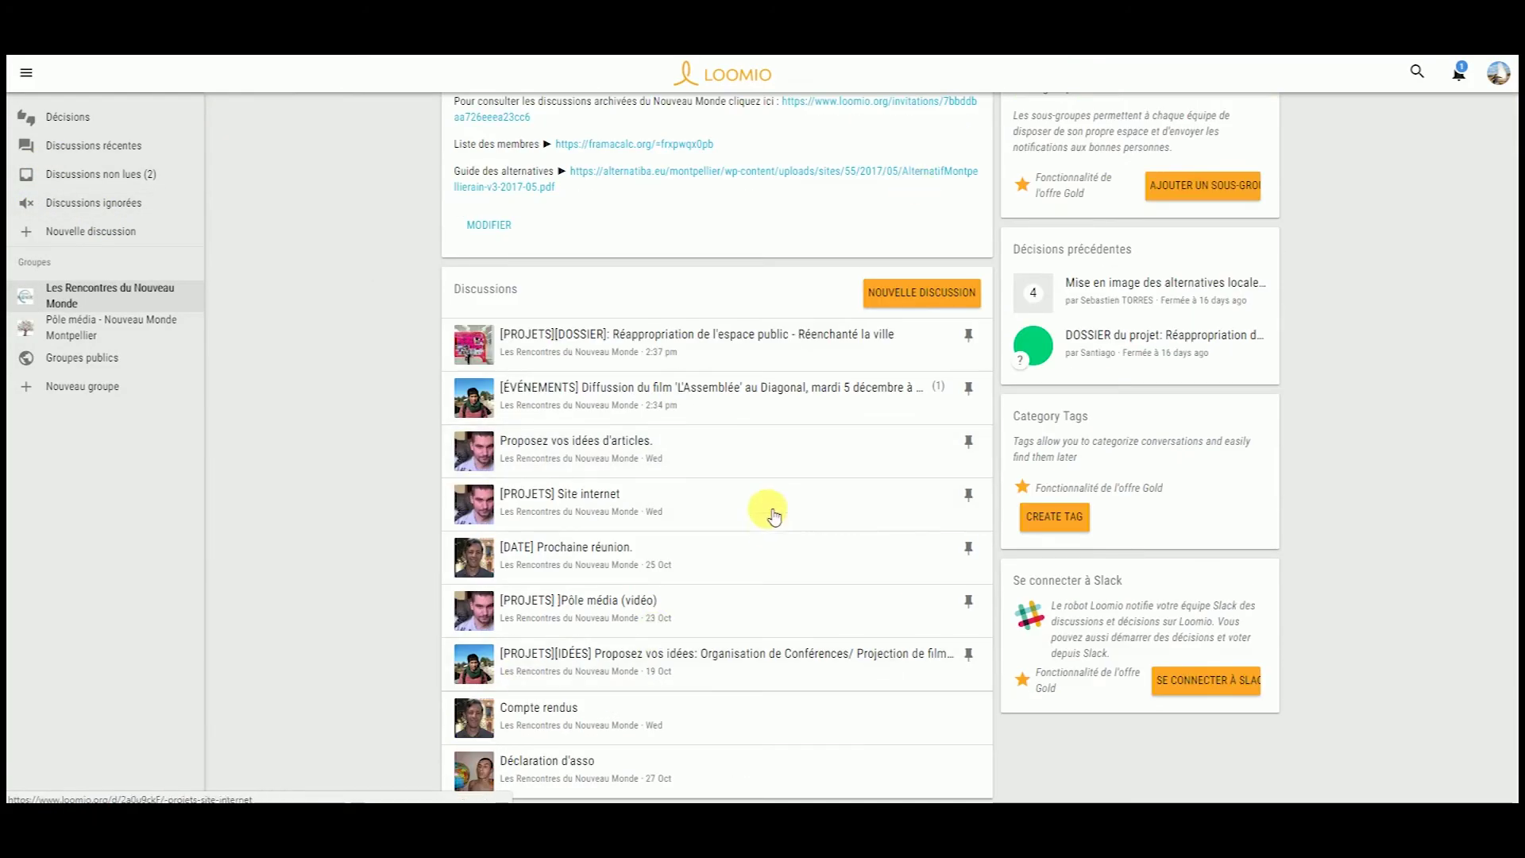
scroll(776, 511, "up", 6)
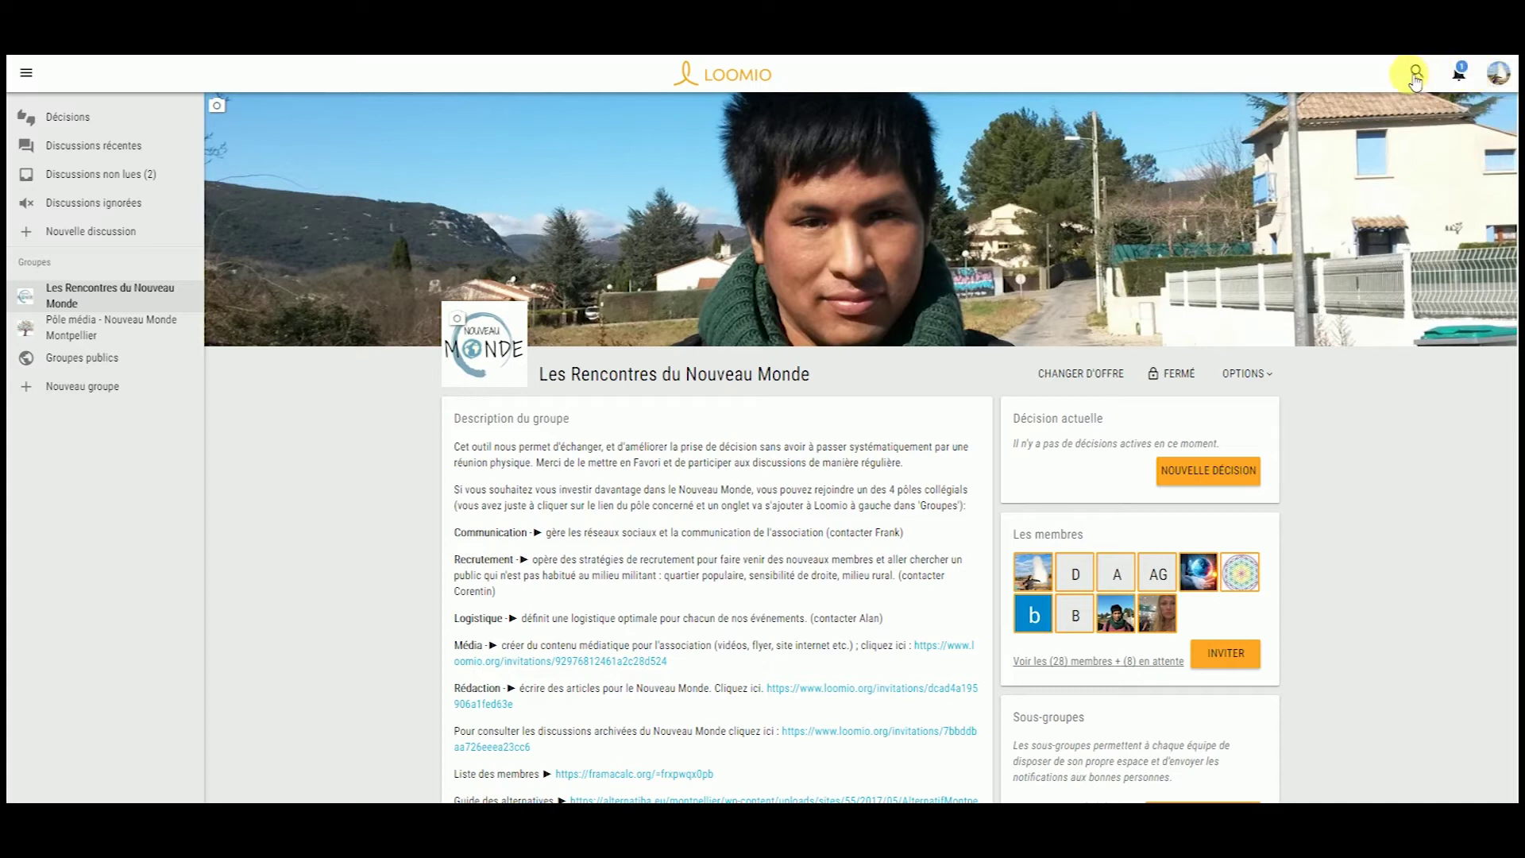
left_click(1463, 79)
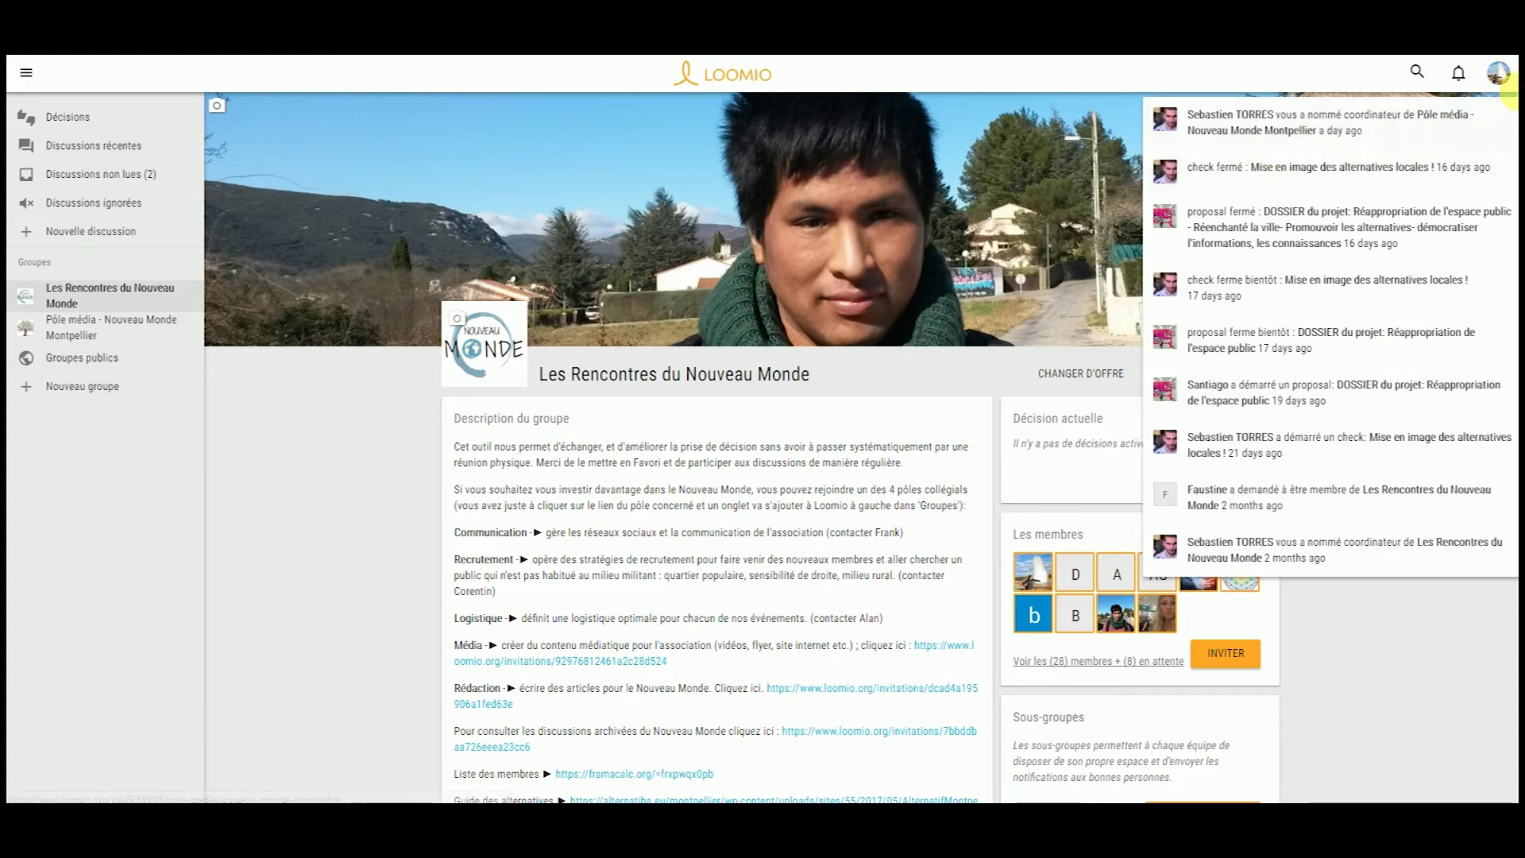
Step: Open the e-mail settings and save the options for all groups covering daily summary, participated discussions and mentions
left_click(1498, 72)
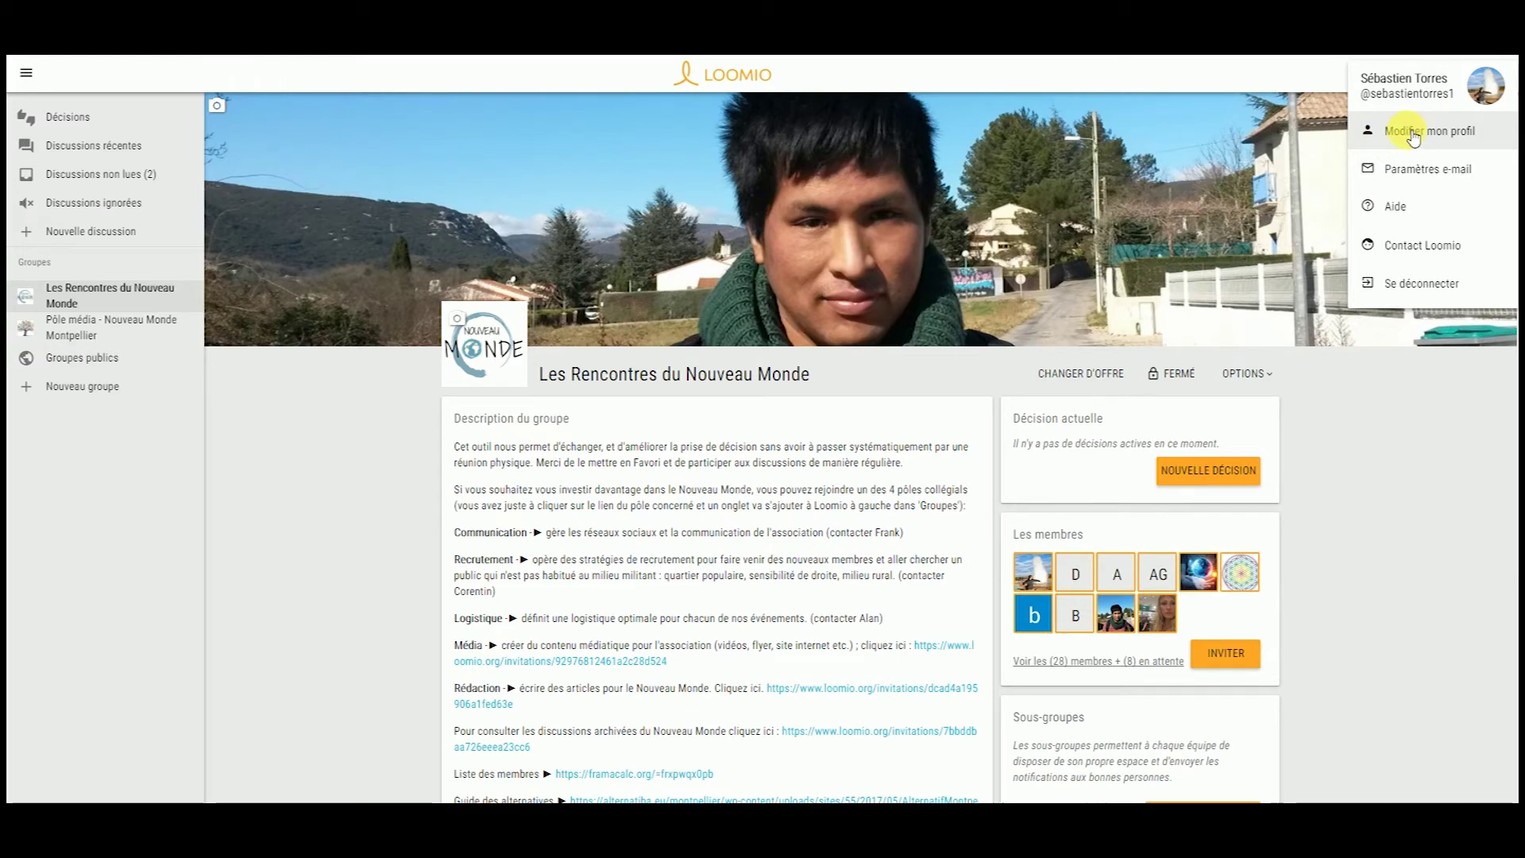
left_click(1419, 177)
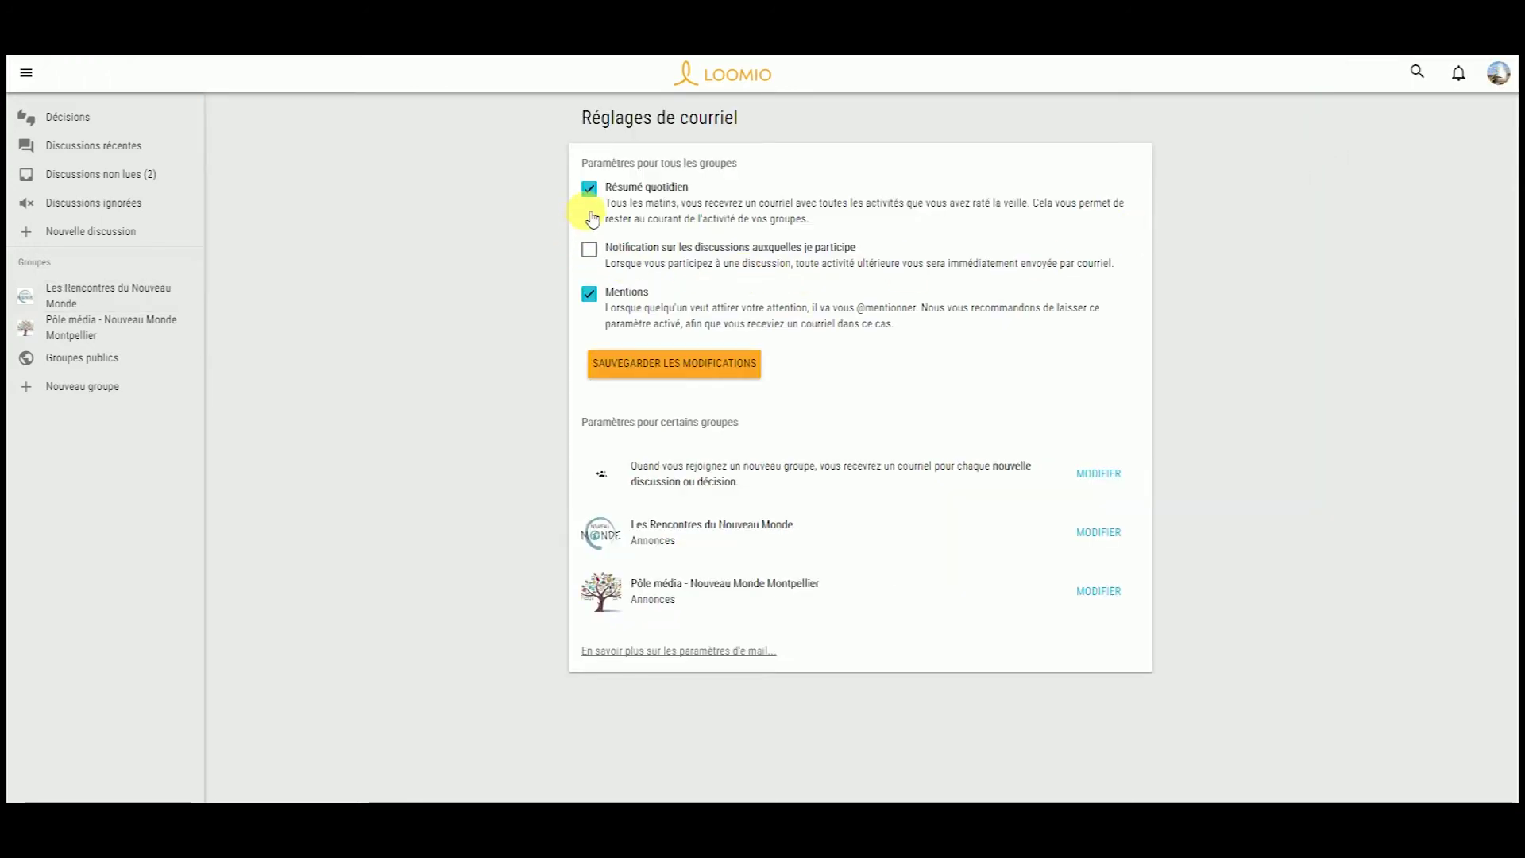
left_click(621, 374)
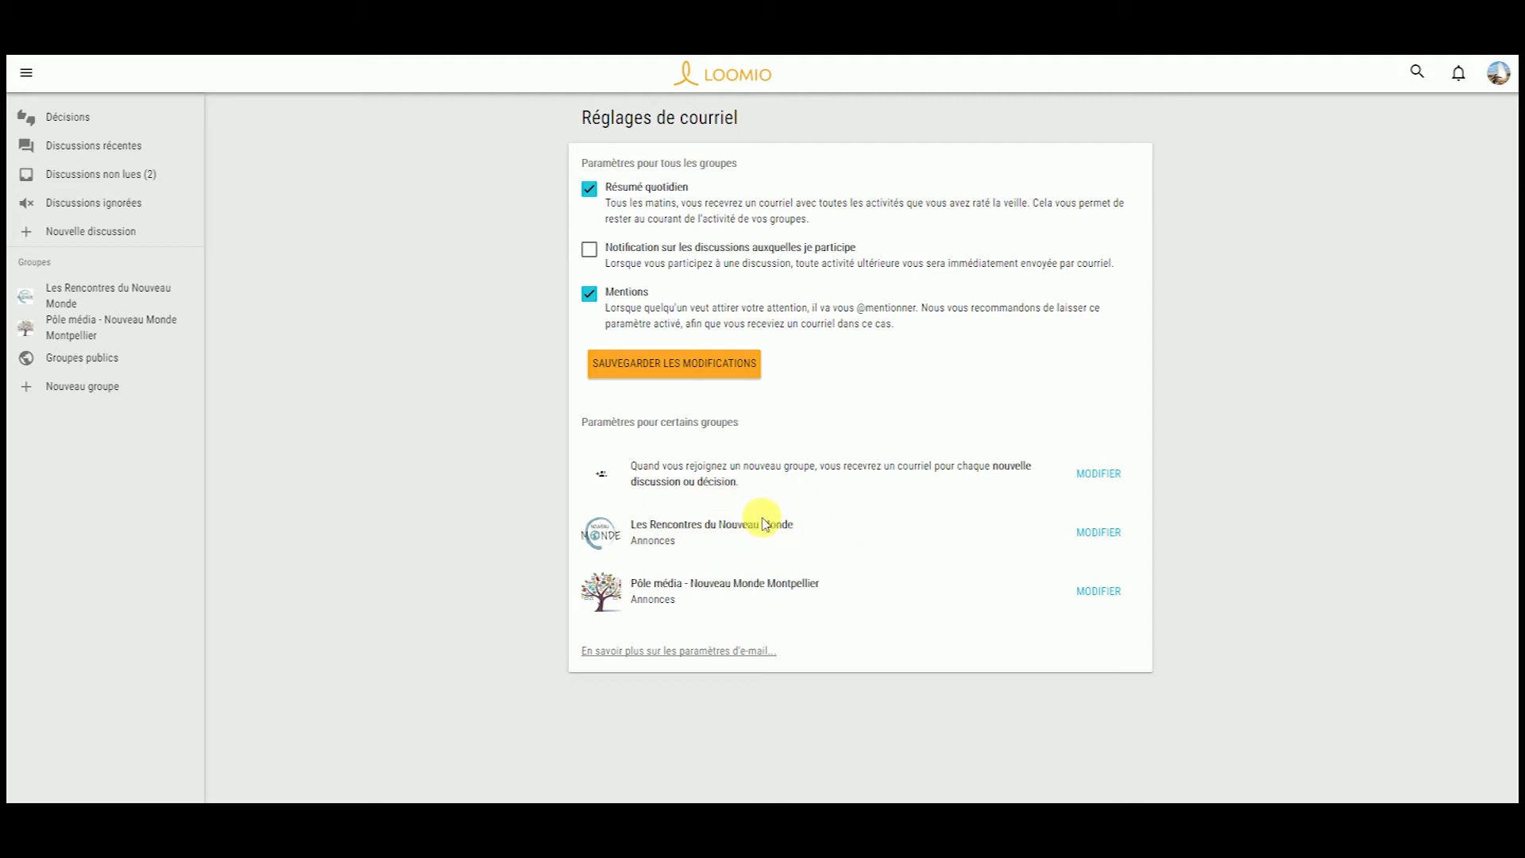
Step: Set the e-mail notifications for the group Les Rencontres du Nouveau Monde to "Aucun courriel" and update the setting
left_click(1106, 544)
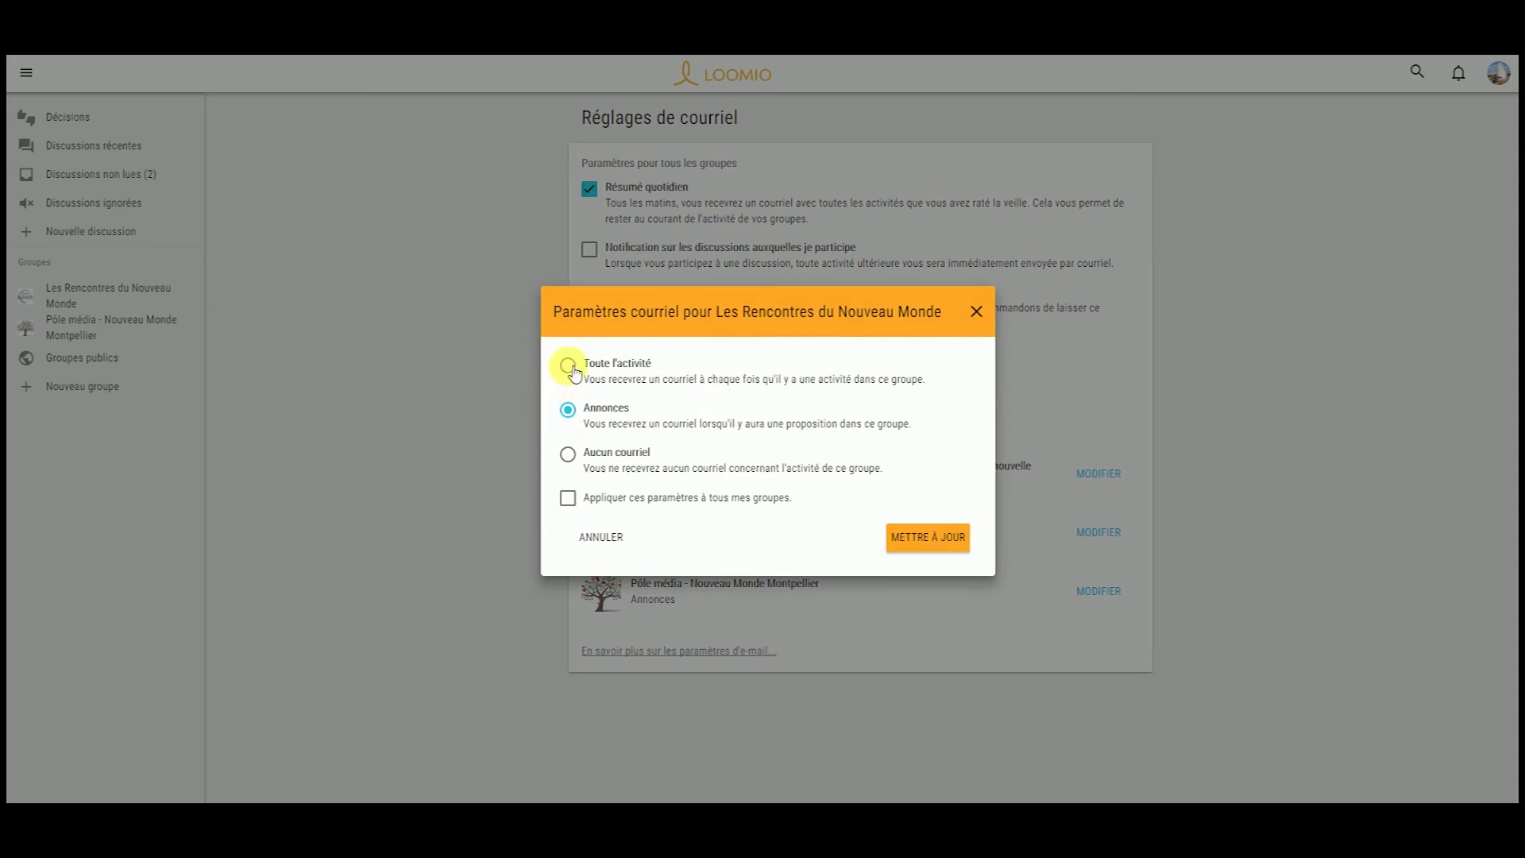
left_click(569, 457)
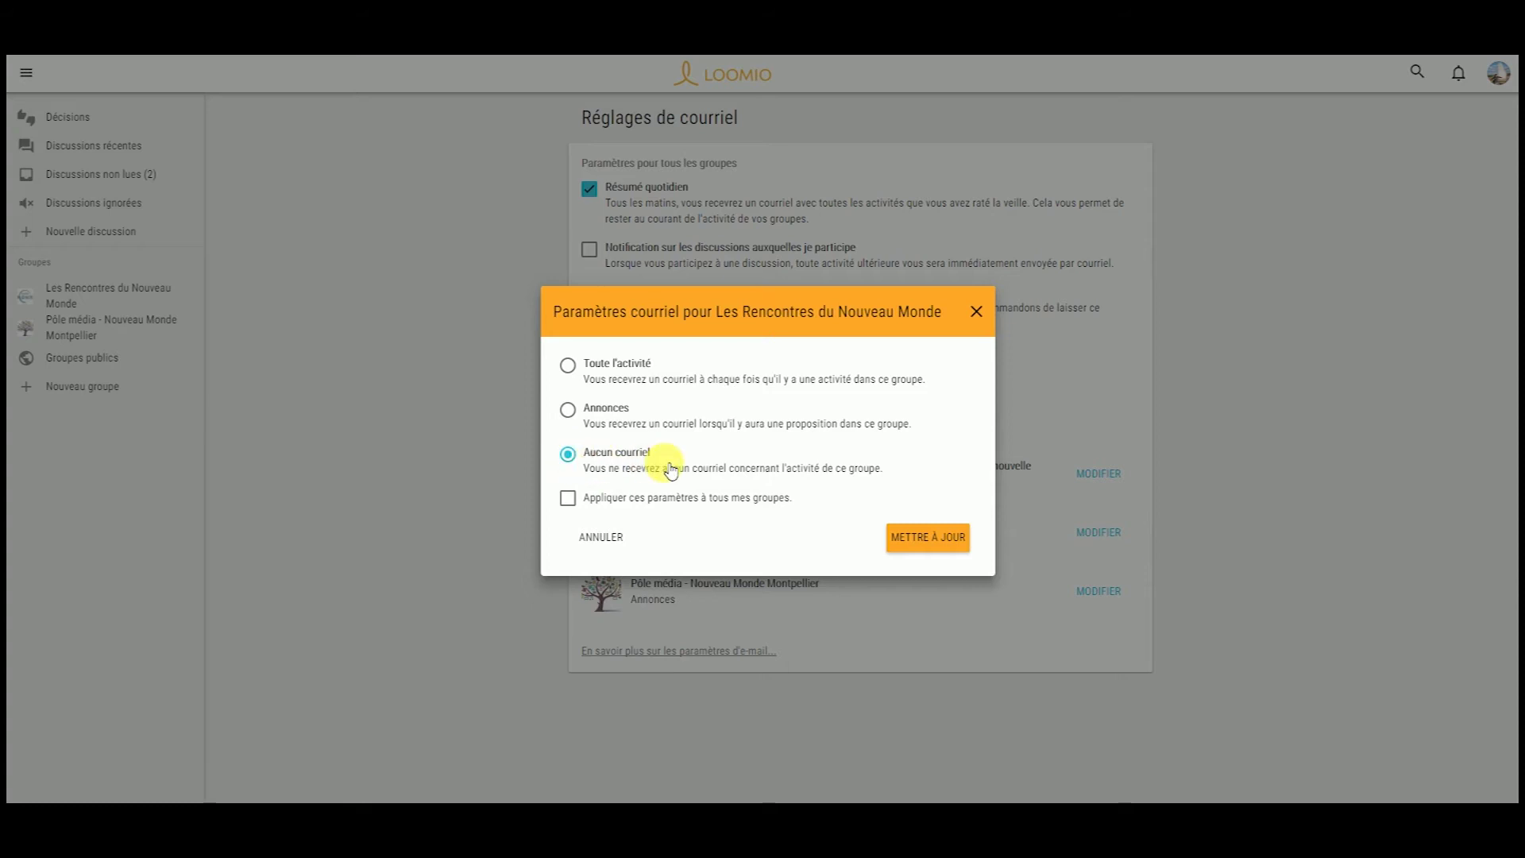
left_click(909, 542)
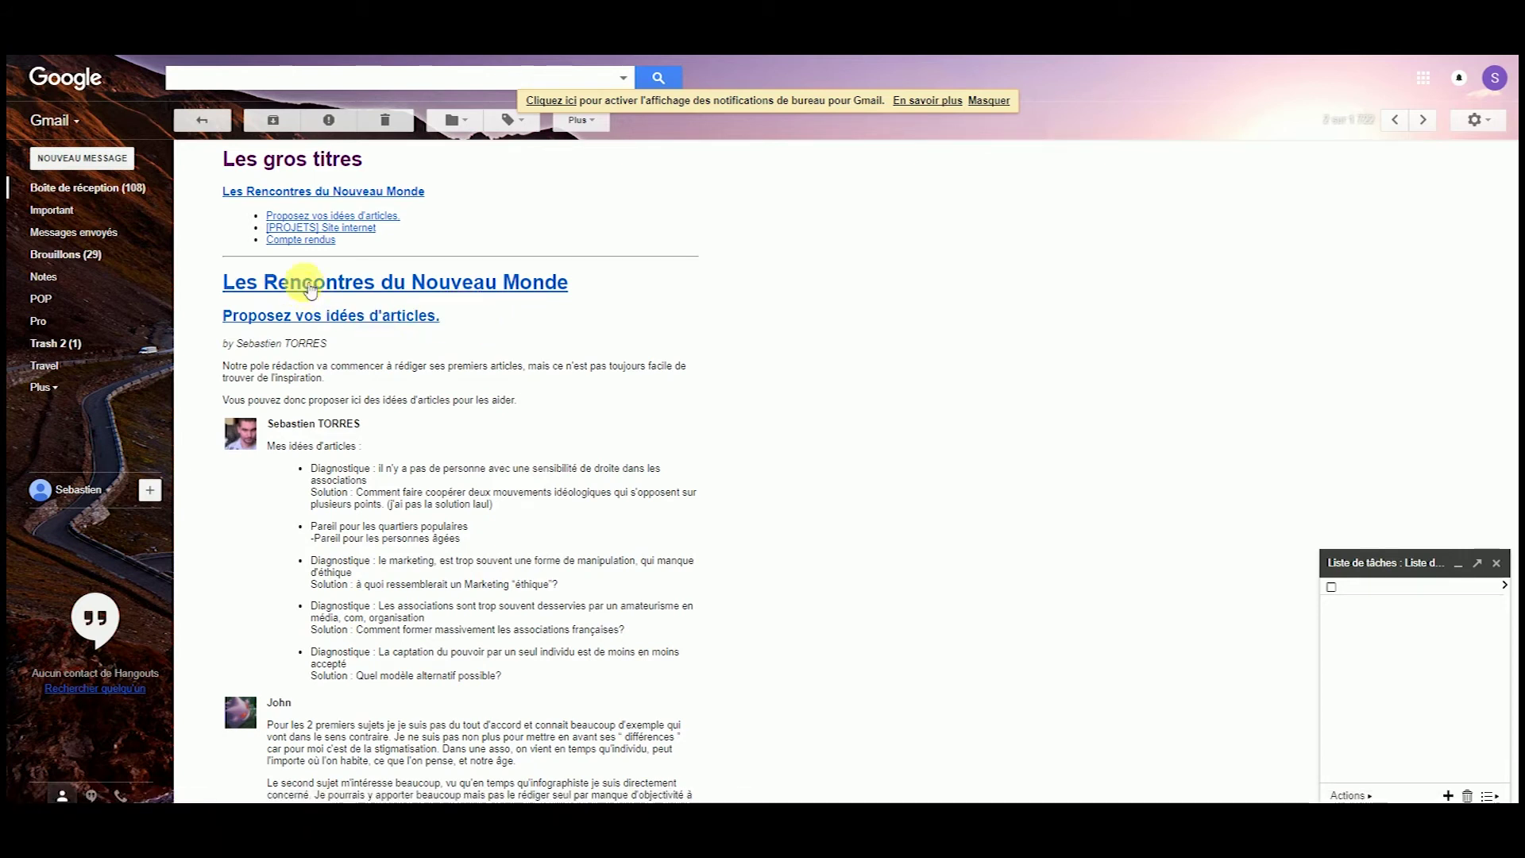
Step: Switch to Gmail and read through the "Hier sur Loomio" daily summary e-mail, including its headlines, discussions and reply links
scroll(526, 309, "down", 8)
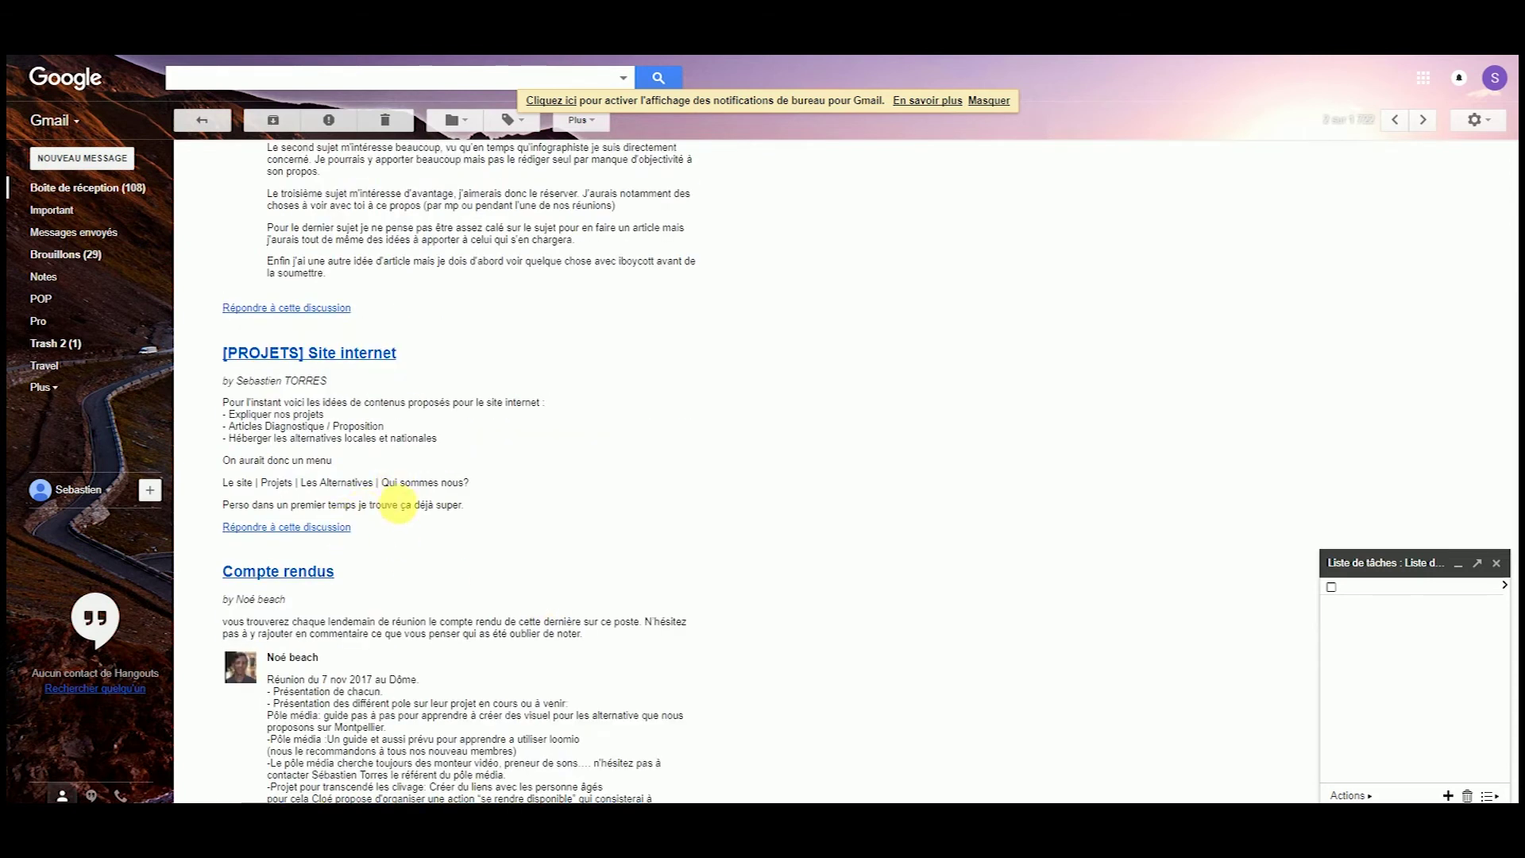
scroll(397, 497, "up", 10)
scroll(429, 419, "up", 1)
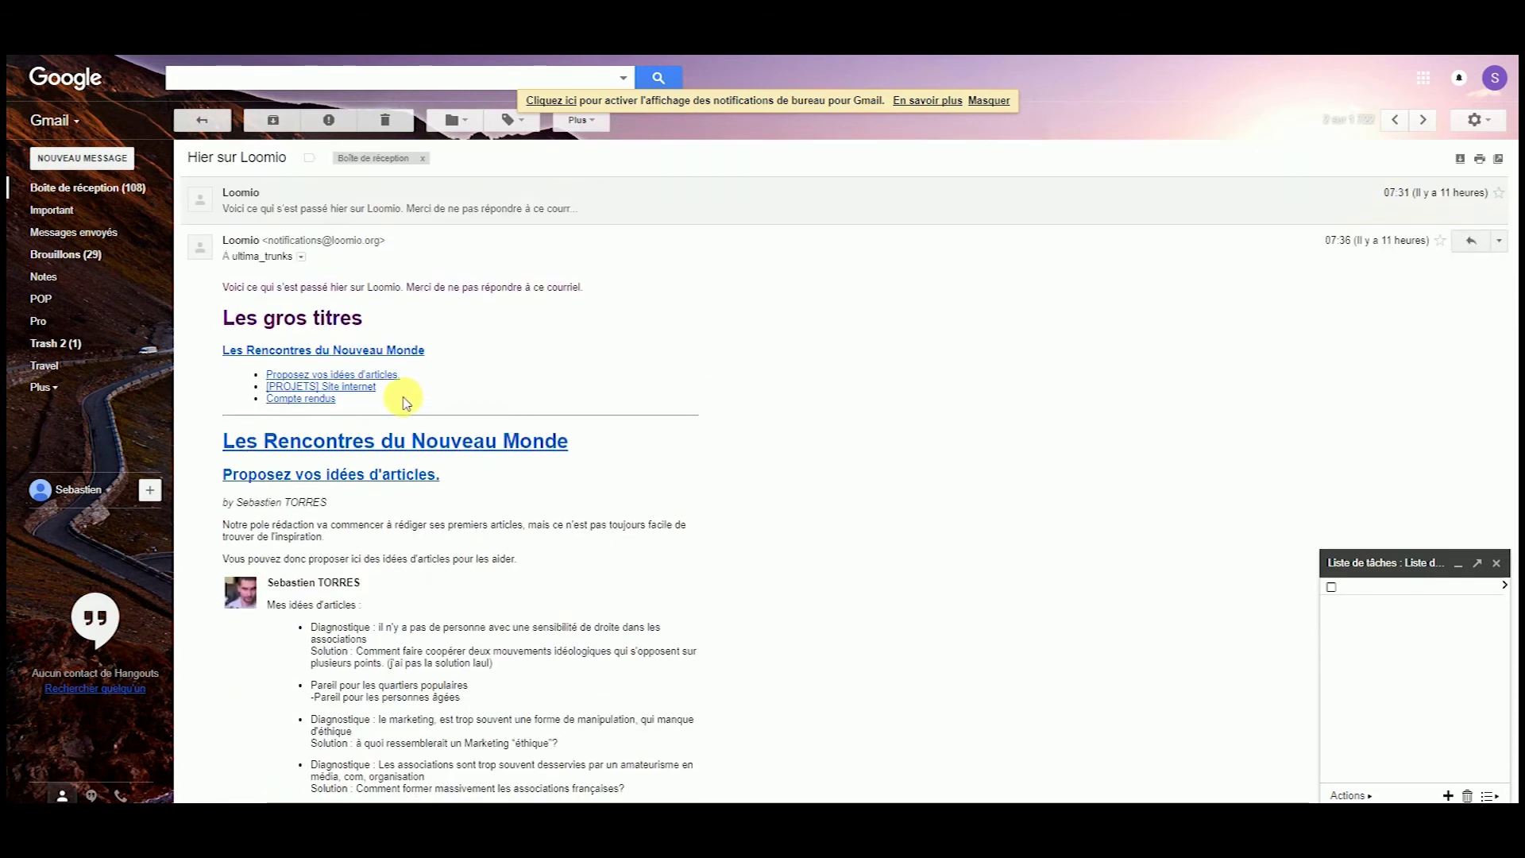
scroll(540, 380, "down", 2)
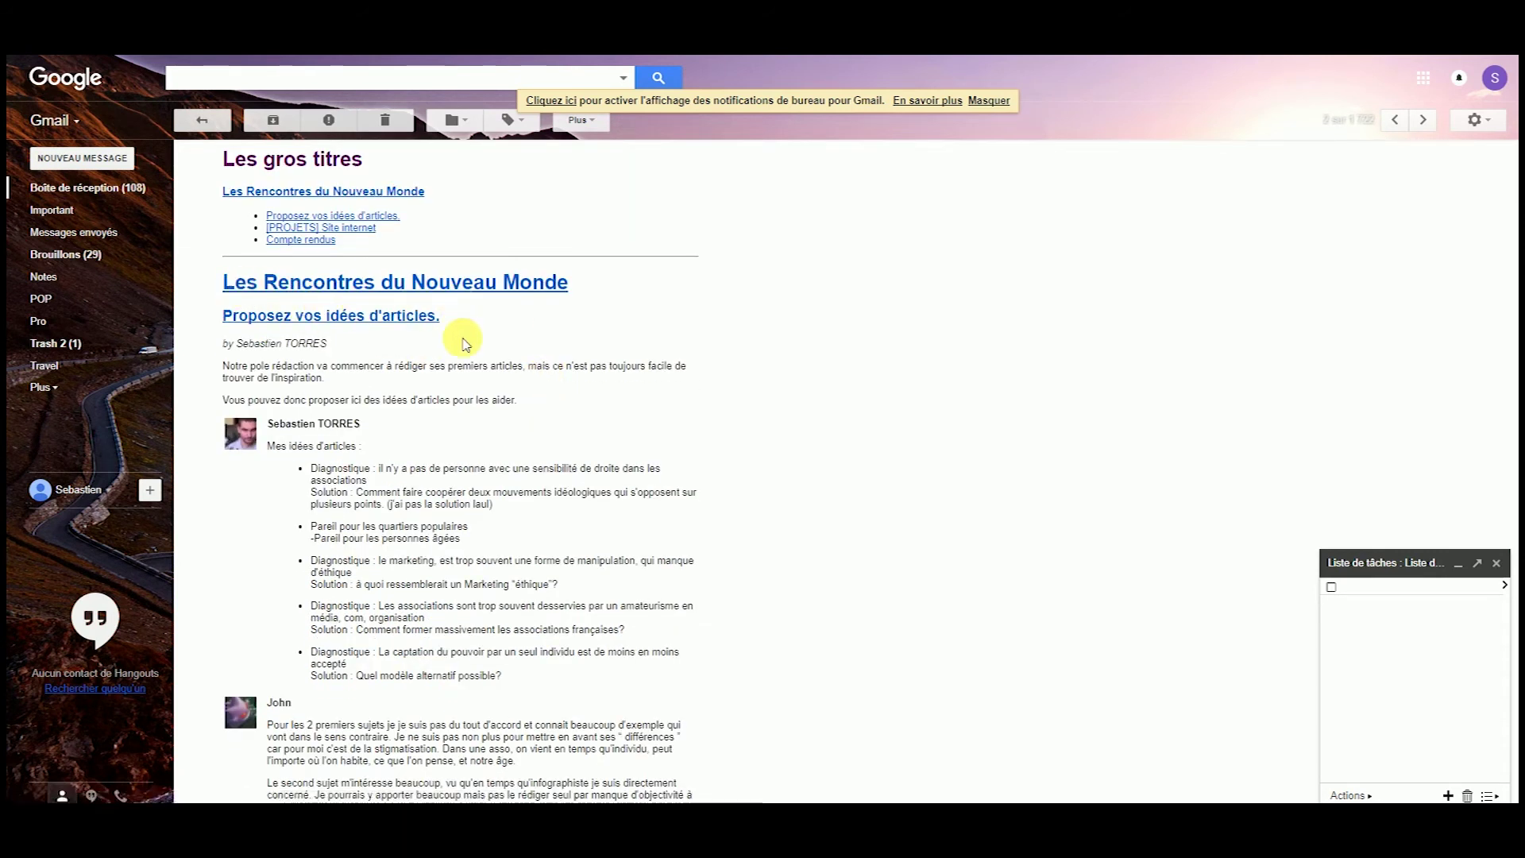
scroll(265, 350, "down", 3)
scroll(284, 344, "down", 3)
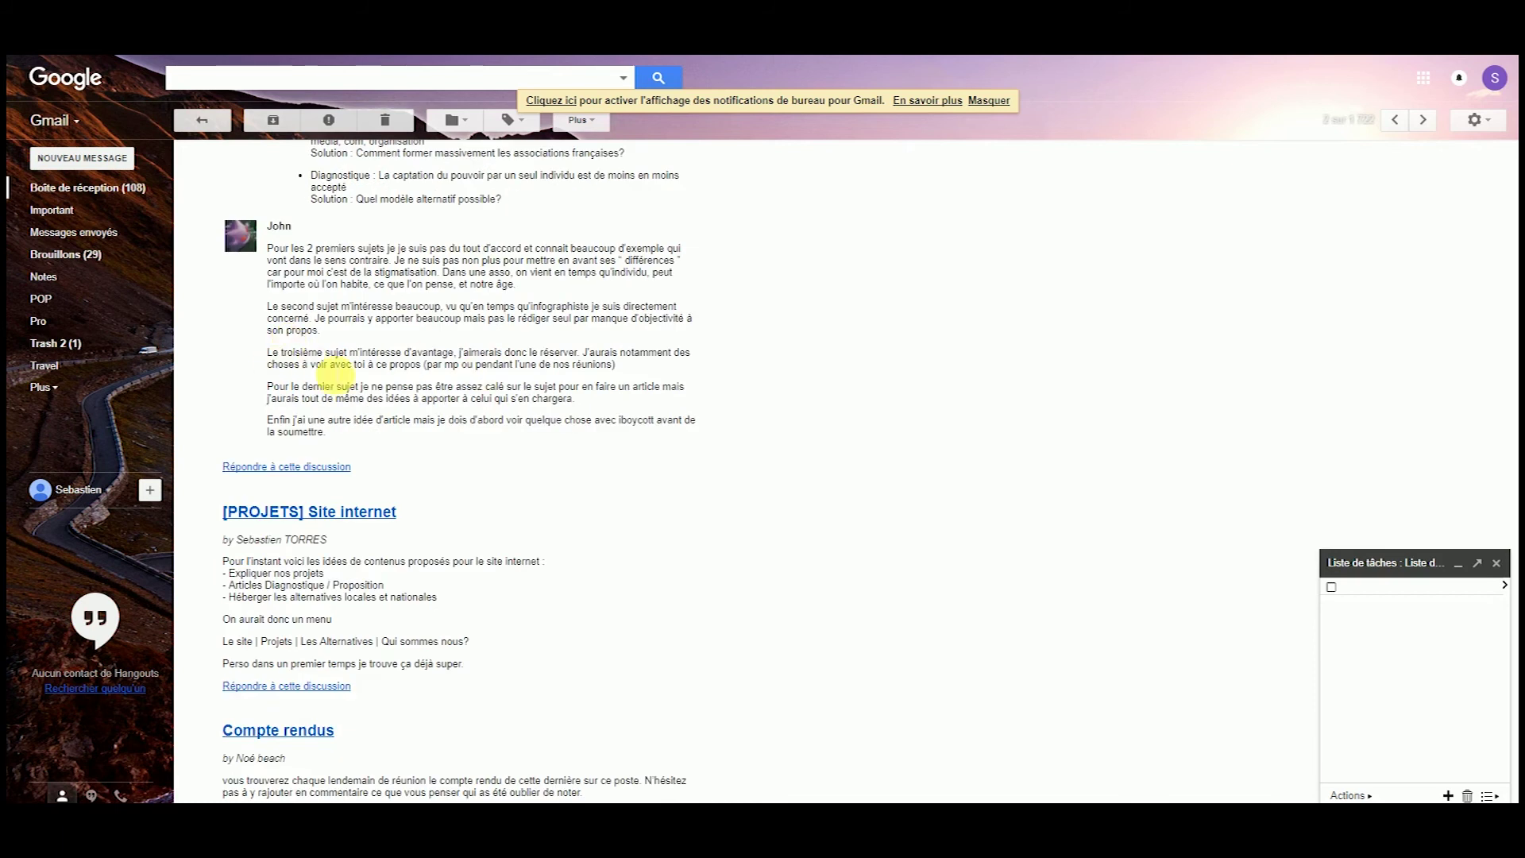
scroll(349, 452, "down", 2)
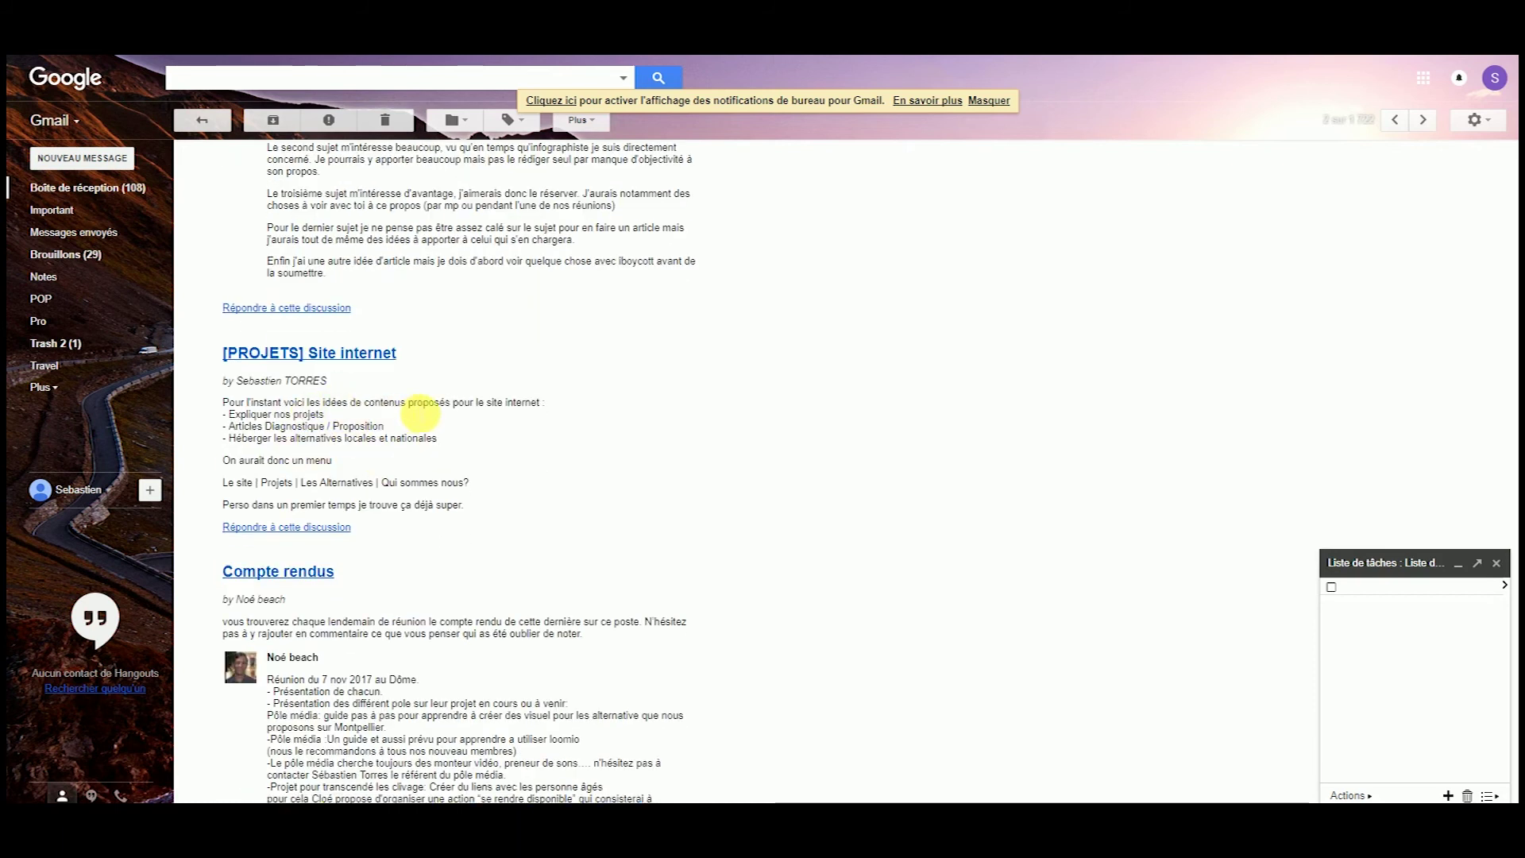
scroll(413, 403, "down", 7)
scroll(407, 399, "down", 2)
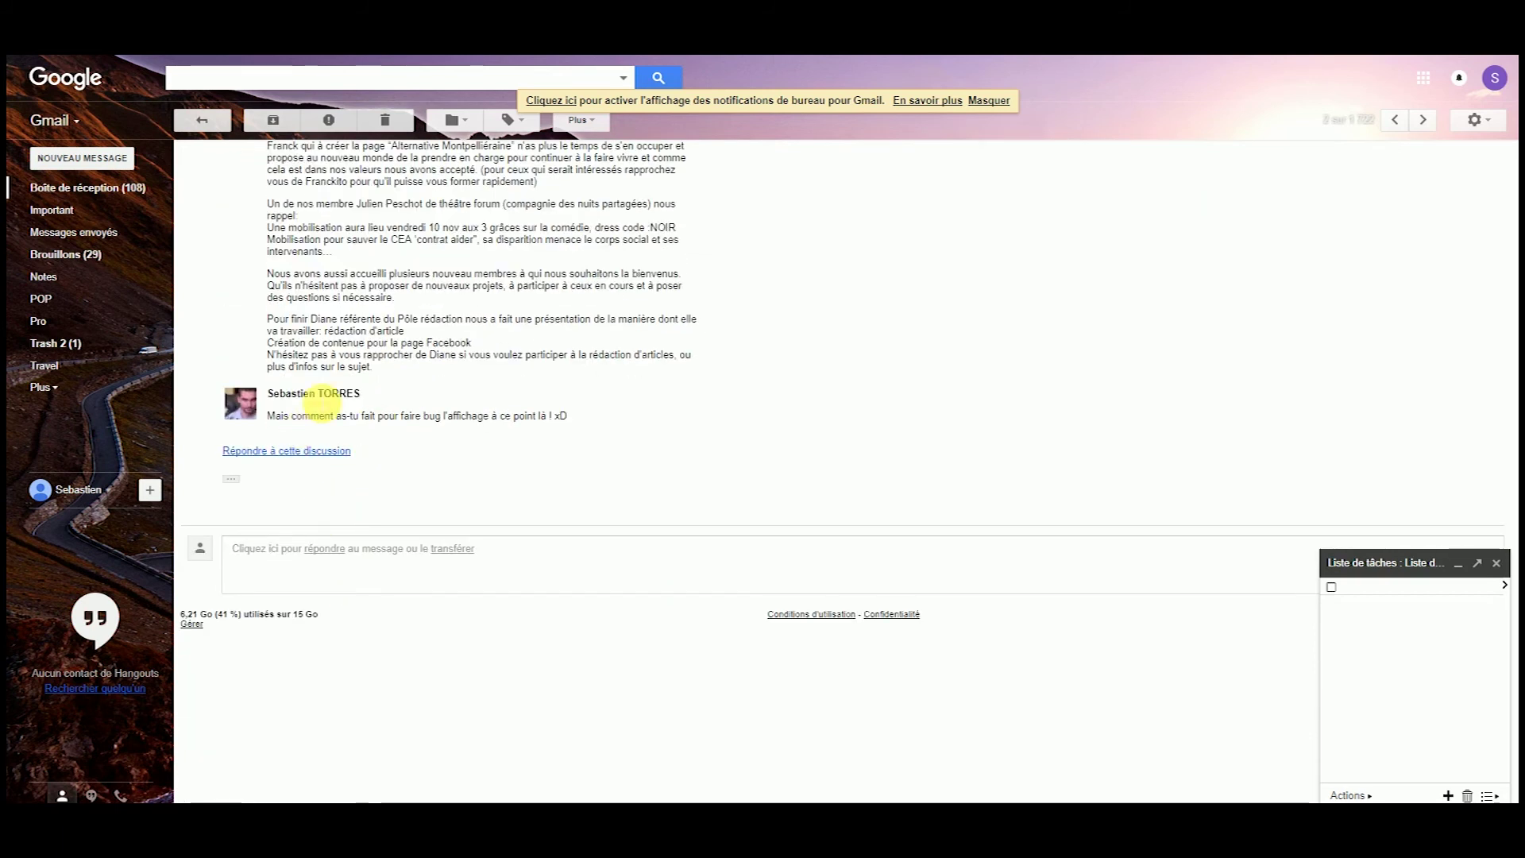
scroll(477, 290, "down", 5)
scroll(469, 287, "up", 4)
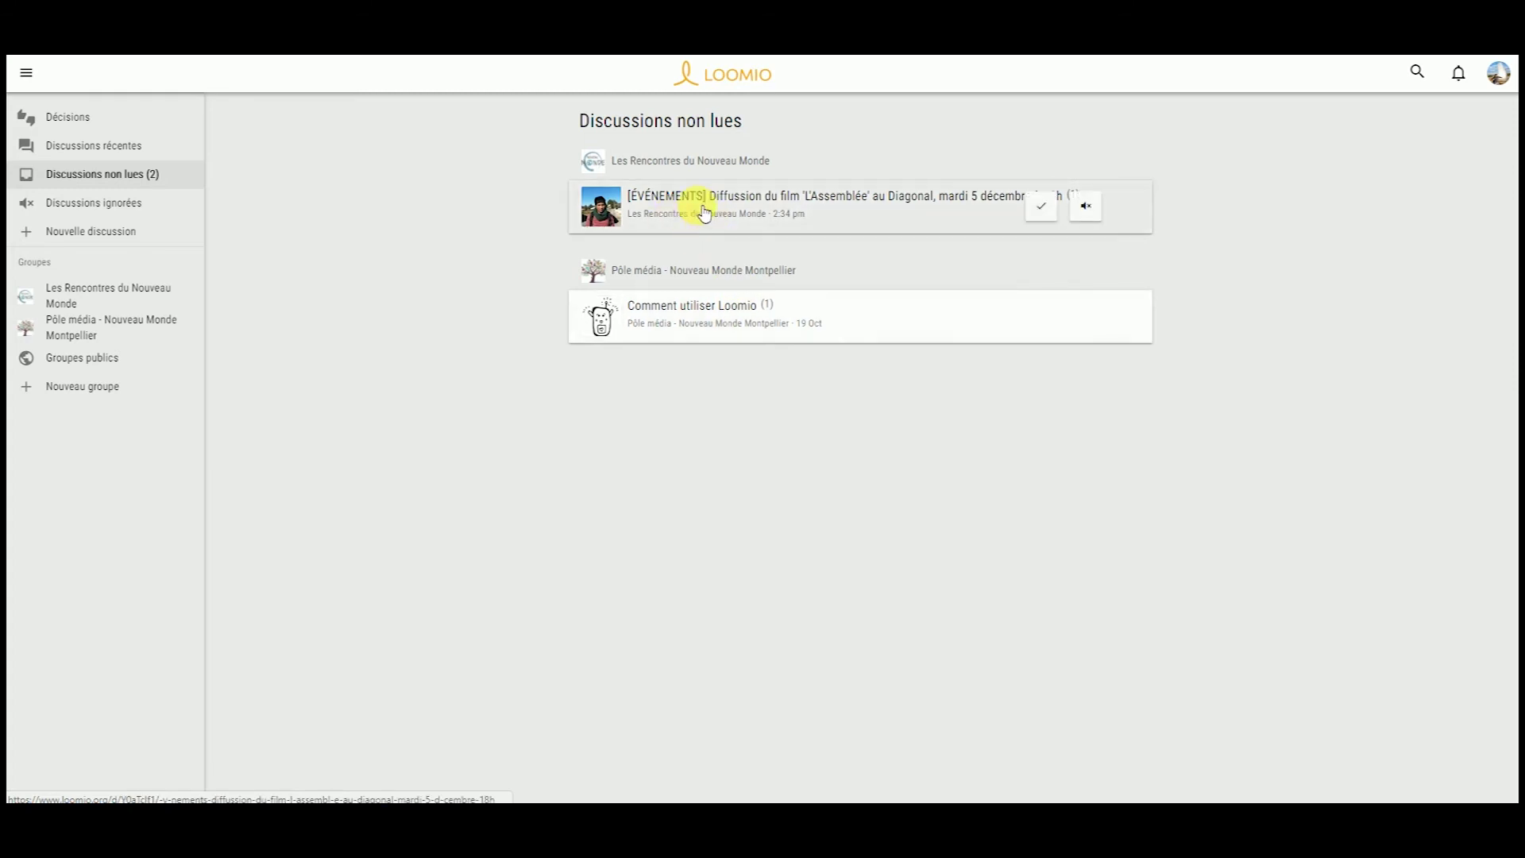
Step: In Loomio, view the unread discussions "[ÉVÉNEMENTS] Diffusion du film 'L'Assemblée'" and "Comment utiliser Loomio", and return to the unread list
left_click(786, 215)
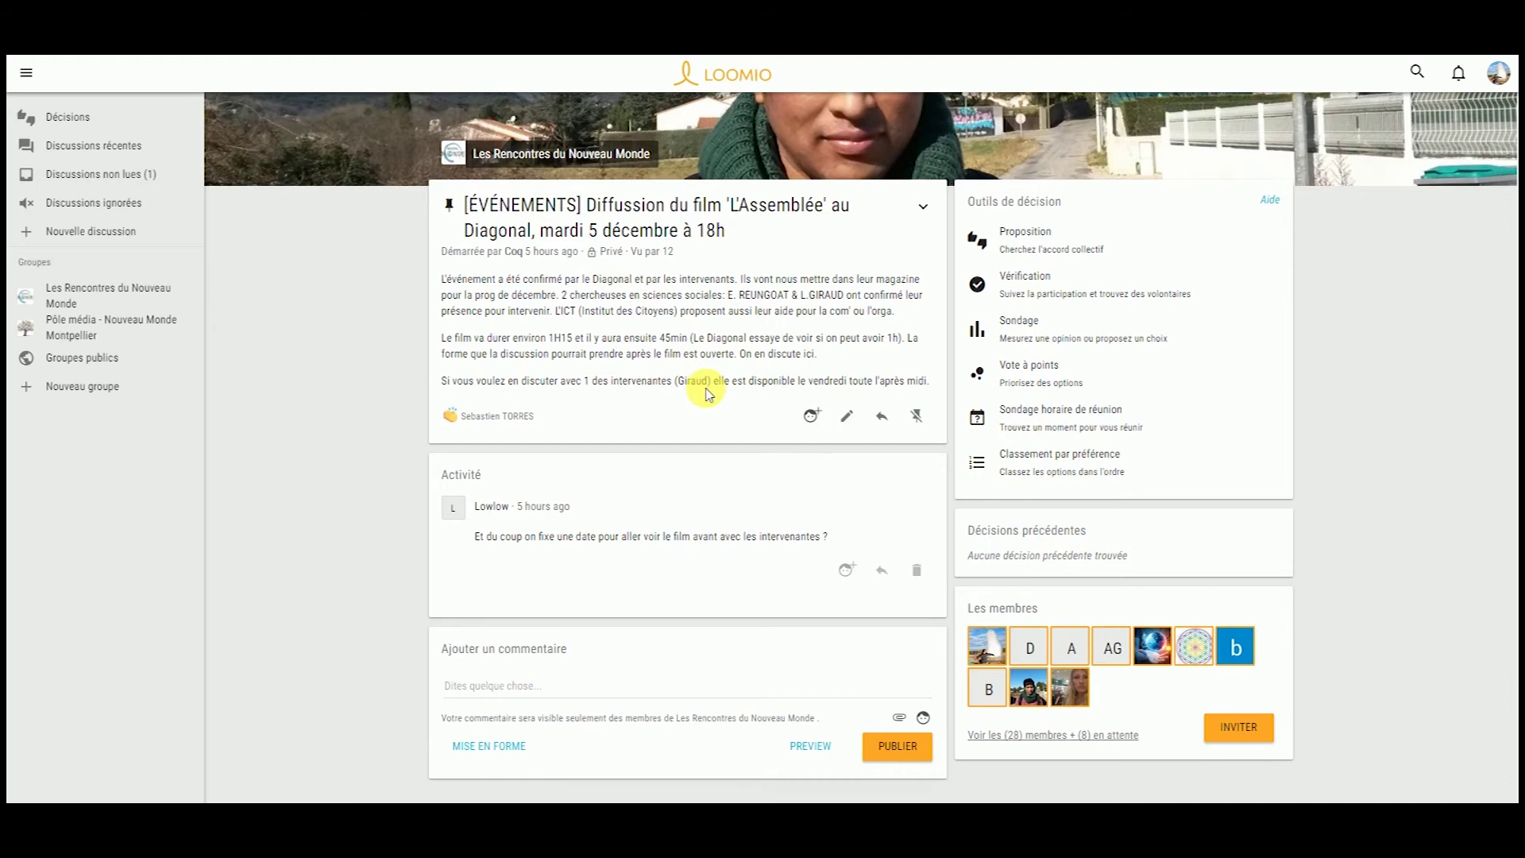
key("alt+Left")
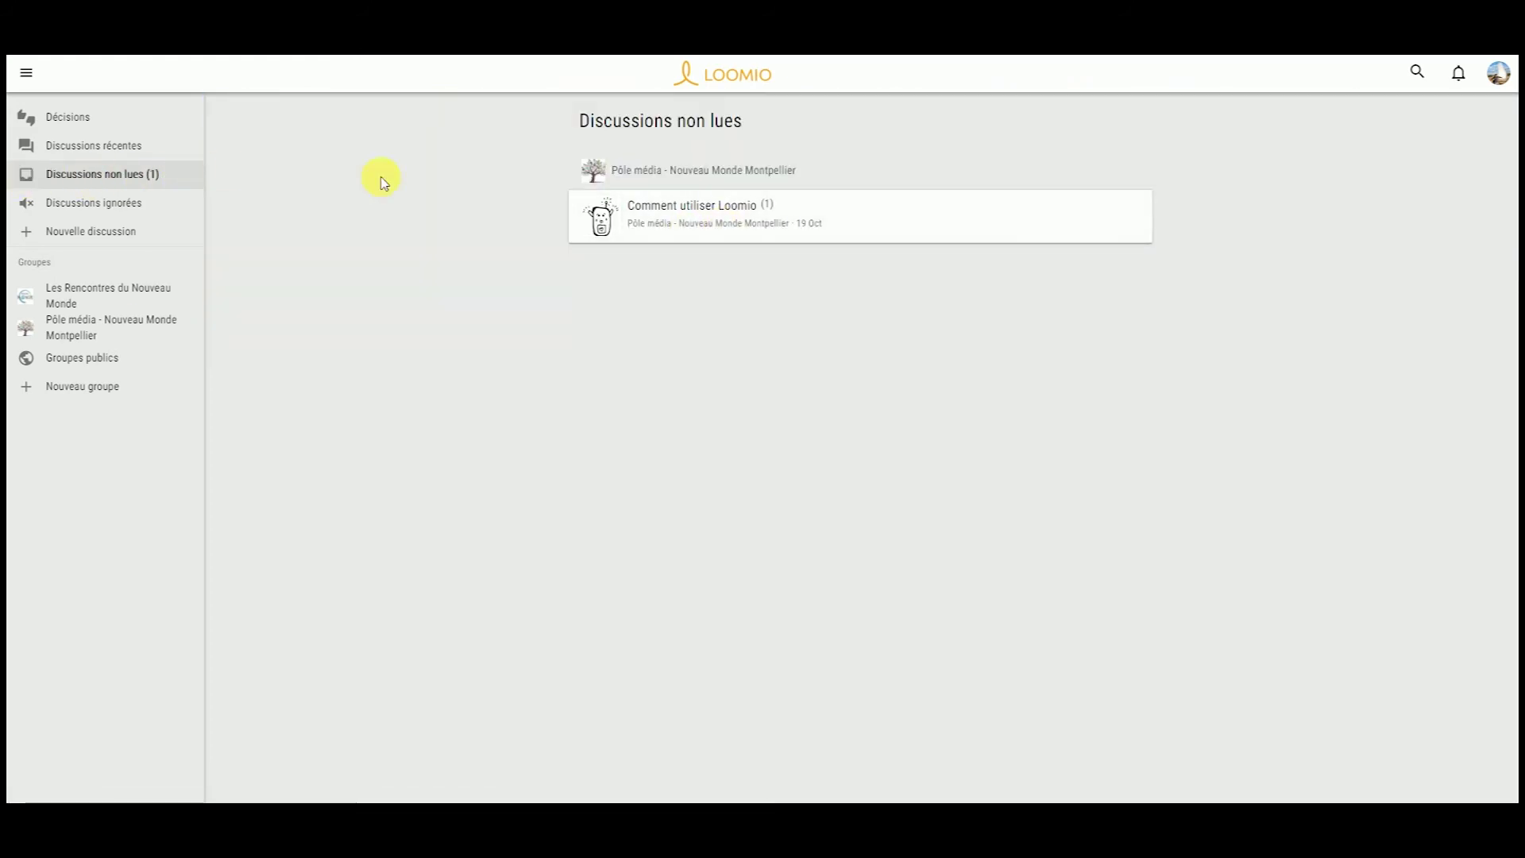
left_click(804, 225)
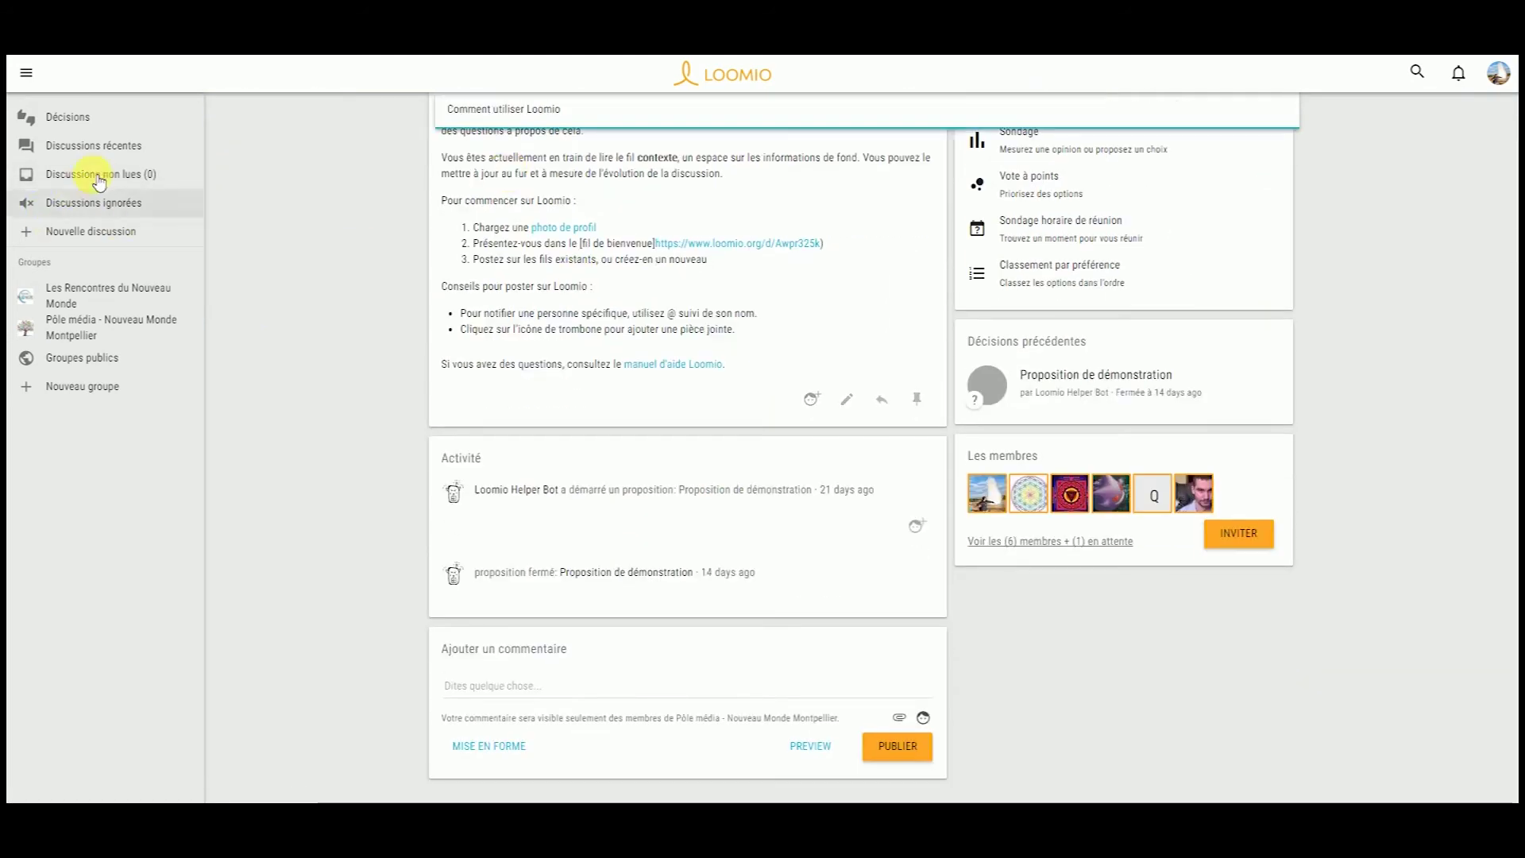
left_click(100, 179)
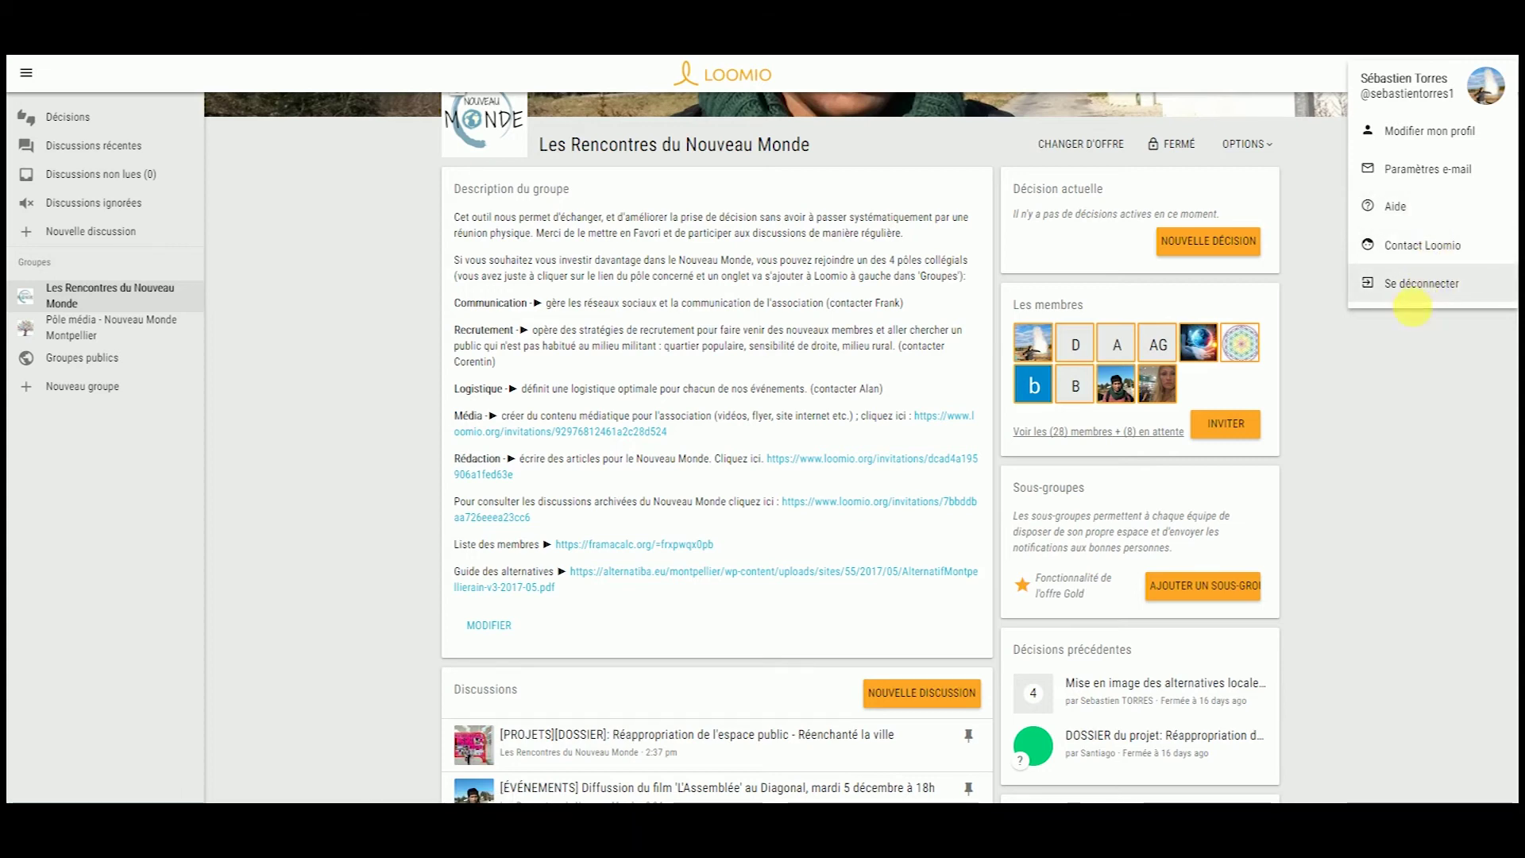
Step: Close the account options and examine the page of Les Rencontres du Nouveau Monde: description, discussions and privacy indicator
left_click(1378, 517)
scroll(1192, 445, "up", 3)
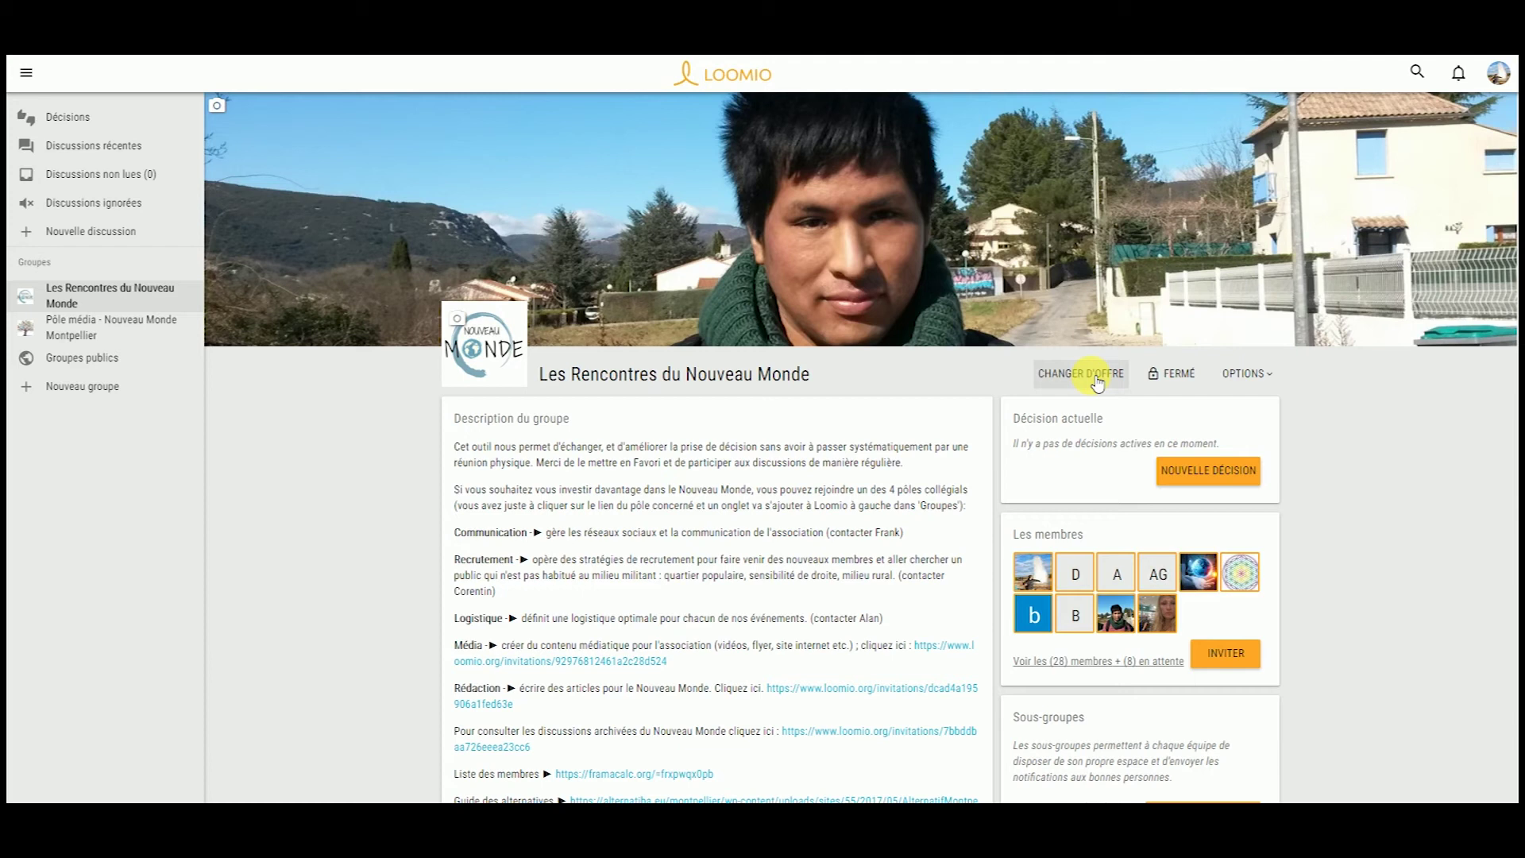
scroll(1097, 383, "down", 6)
scroll(875, 398, "up", 4)
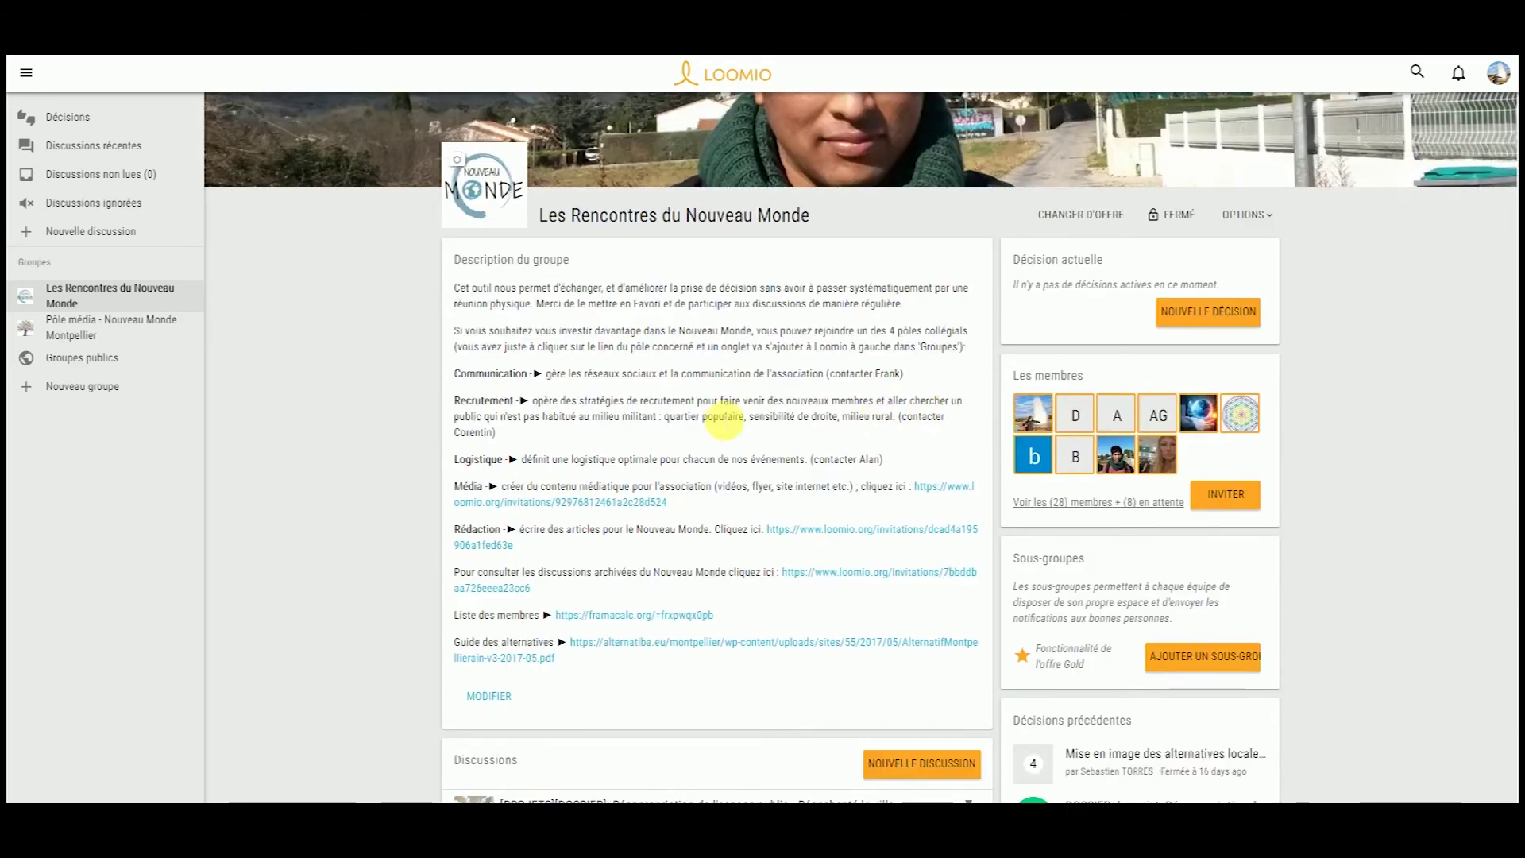
scroll(779, 389, "down", 6)
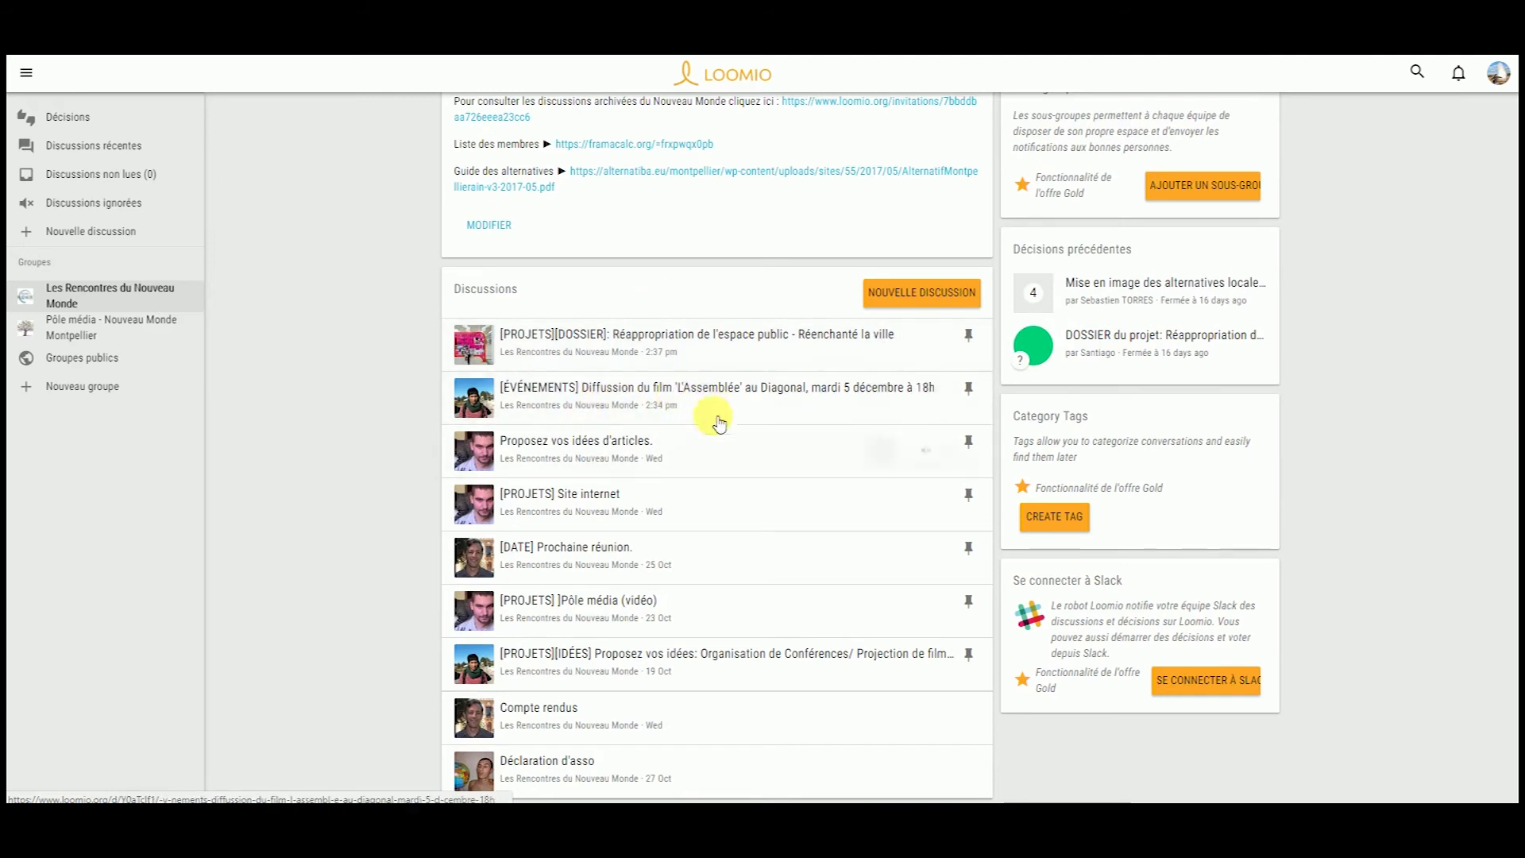
scroll(954, 476, "up", 8)
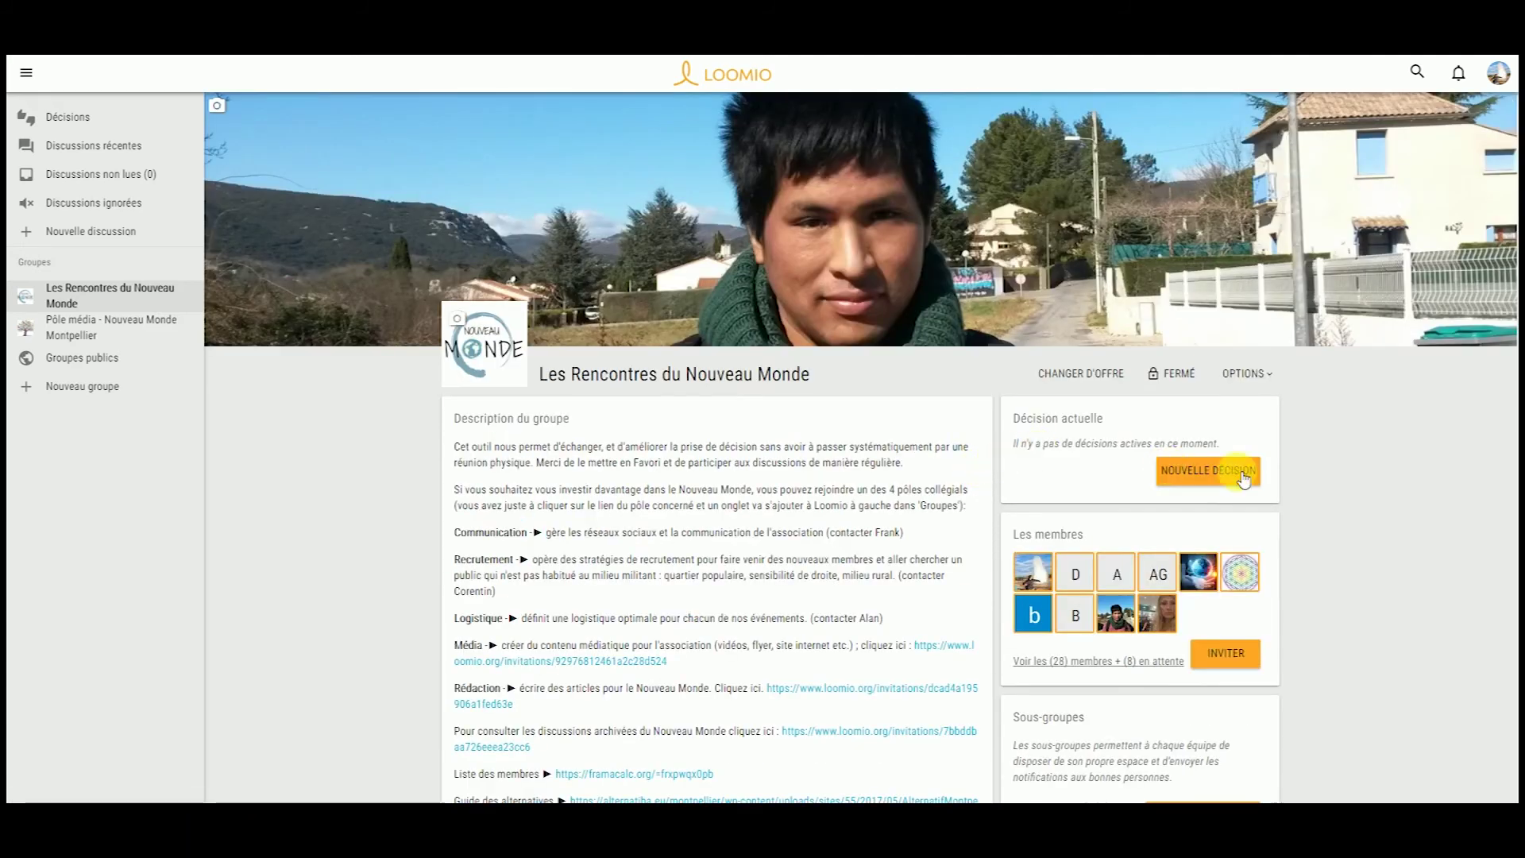
mouse_move(1183, 381)
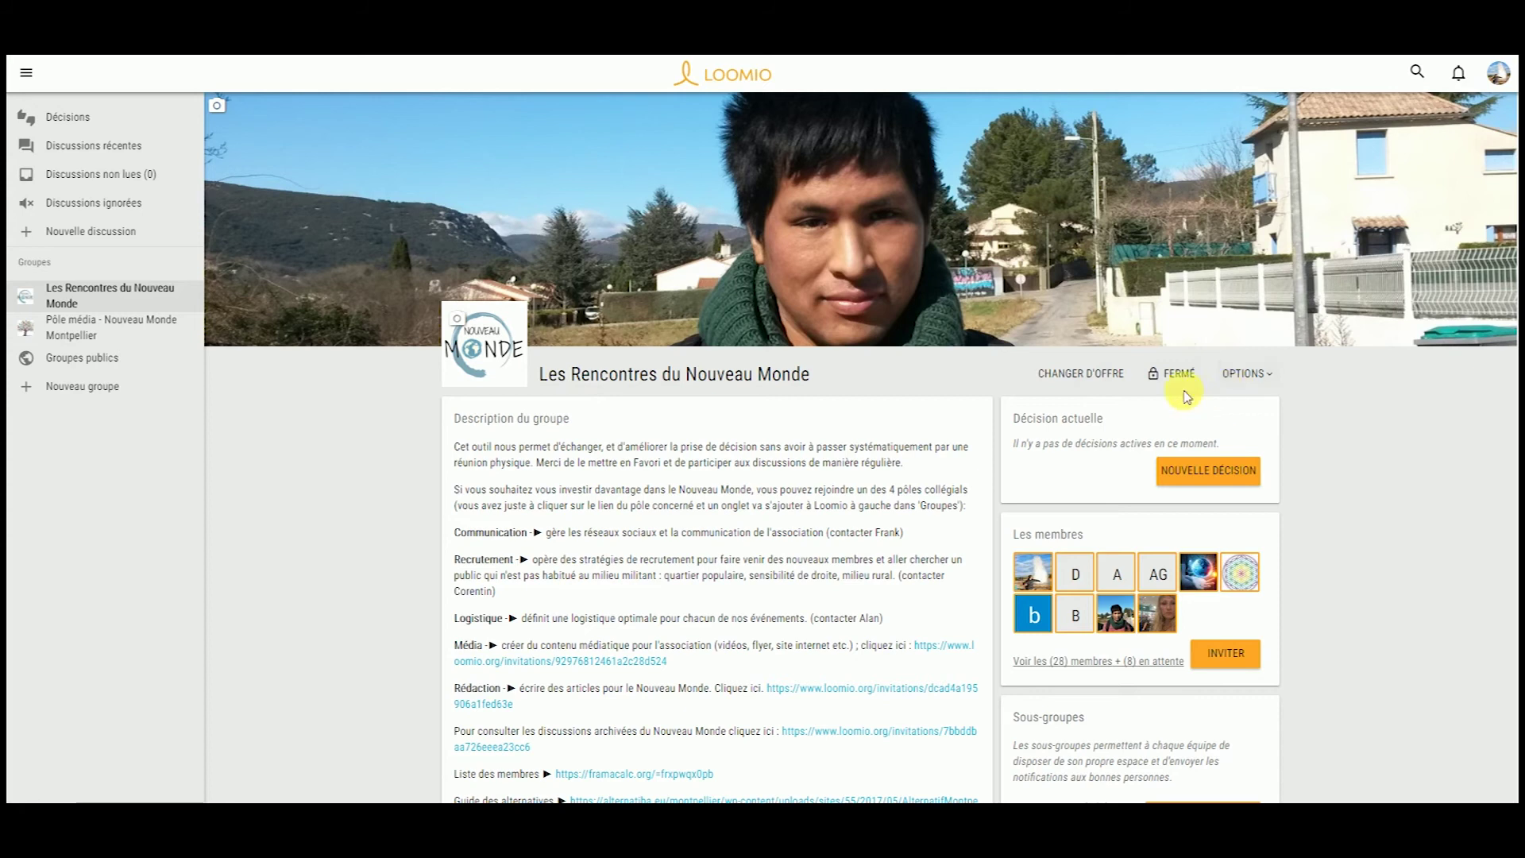
Step: Examine the group settings, including description, privacy levels and advanced member permissions, and close them without saving
left_click(1261, 374)
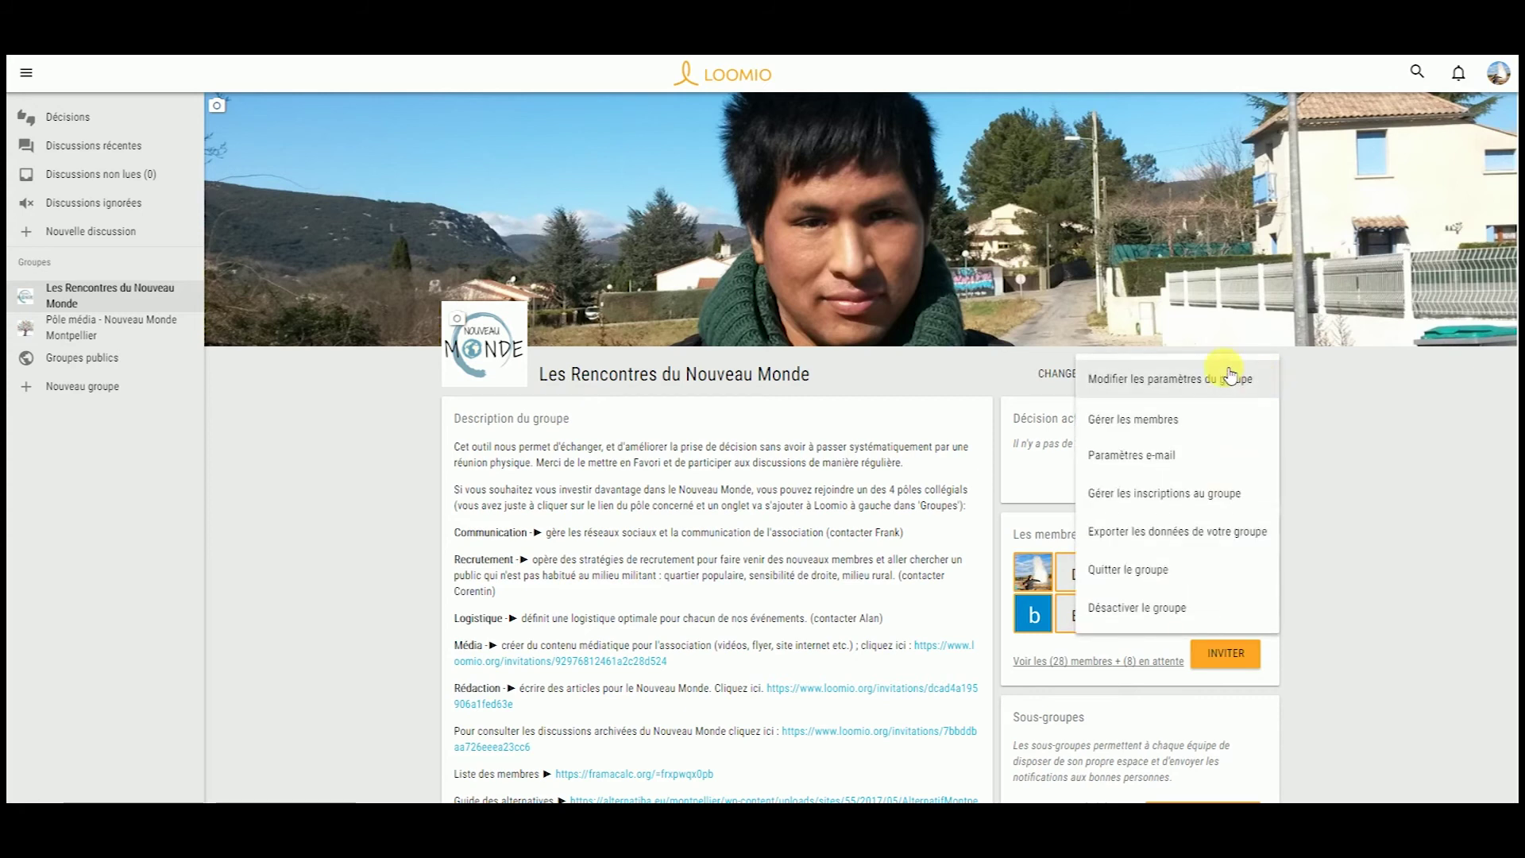
left_click(1215, 379)
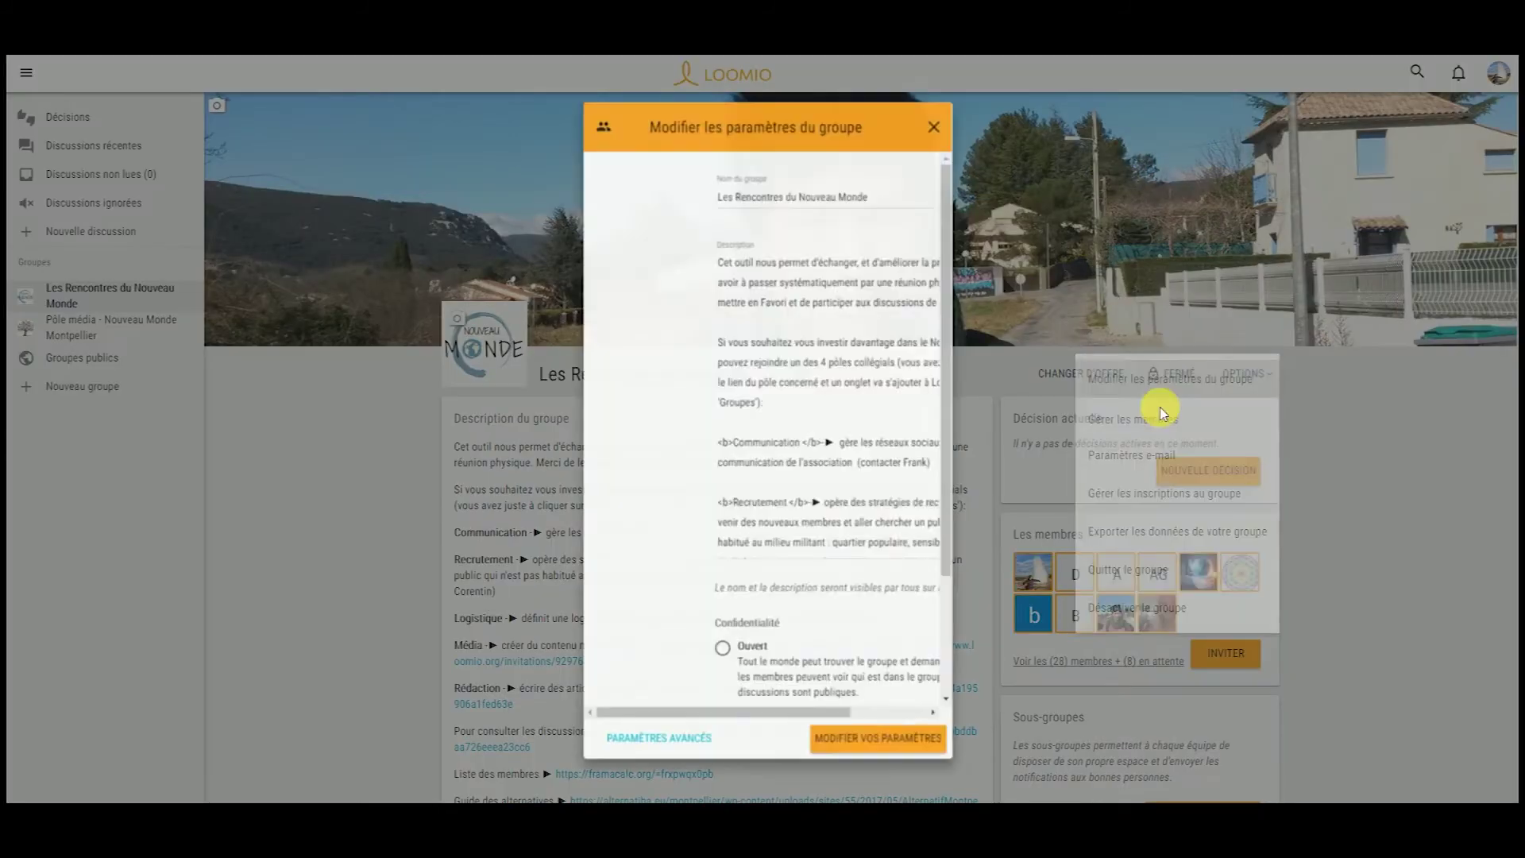
scroll(725, 400, "down", 3)
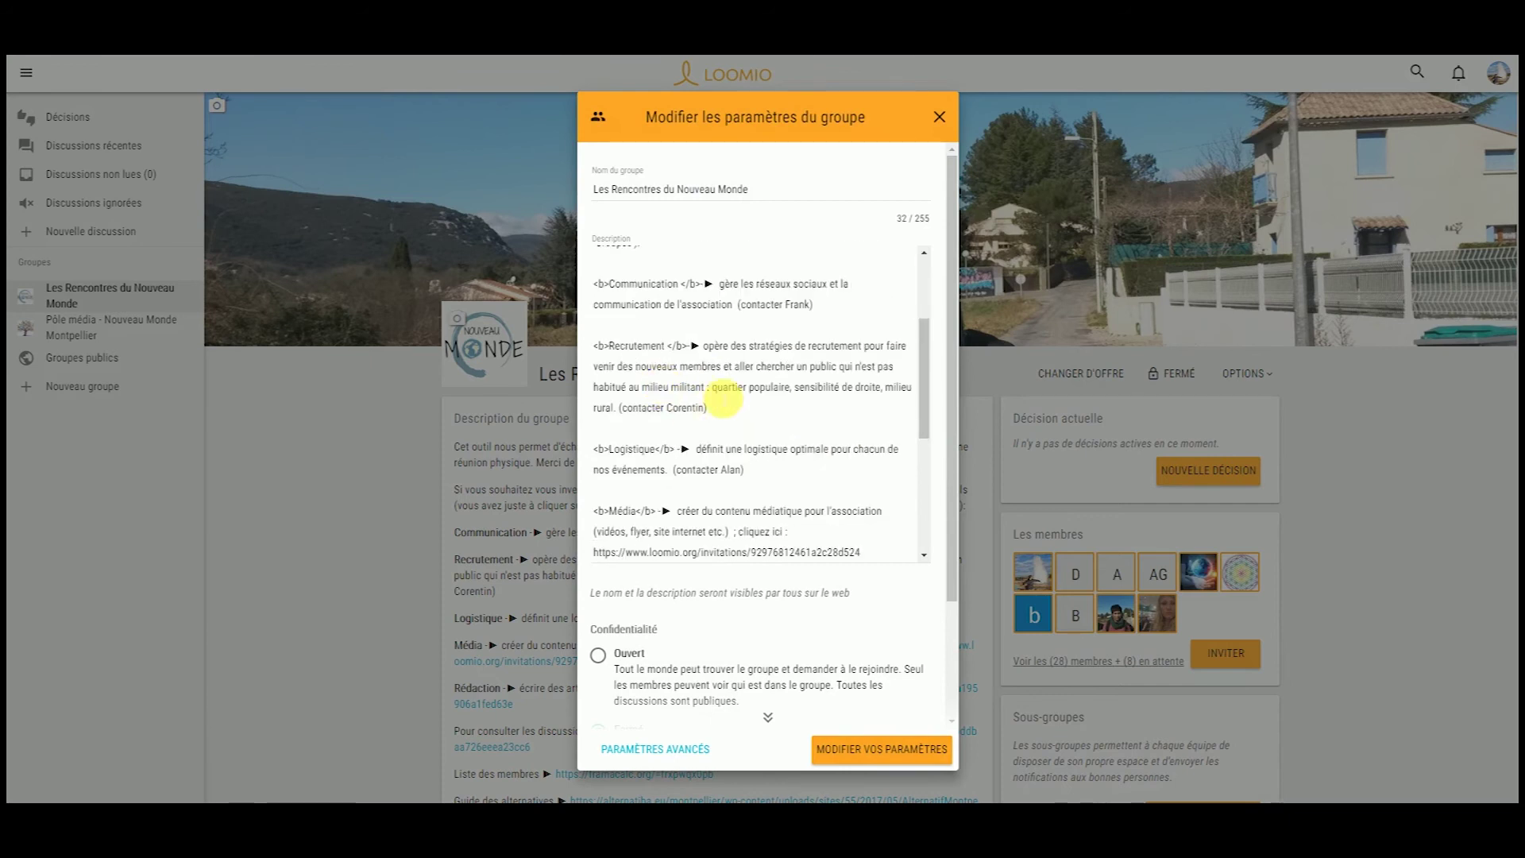
scroll(719, 405, "down", 3)
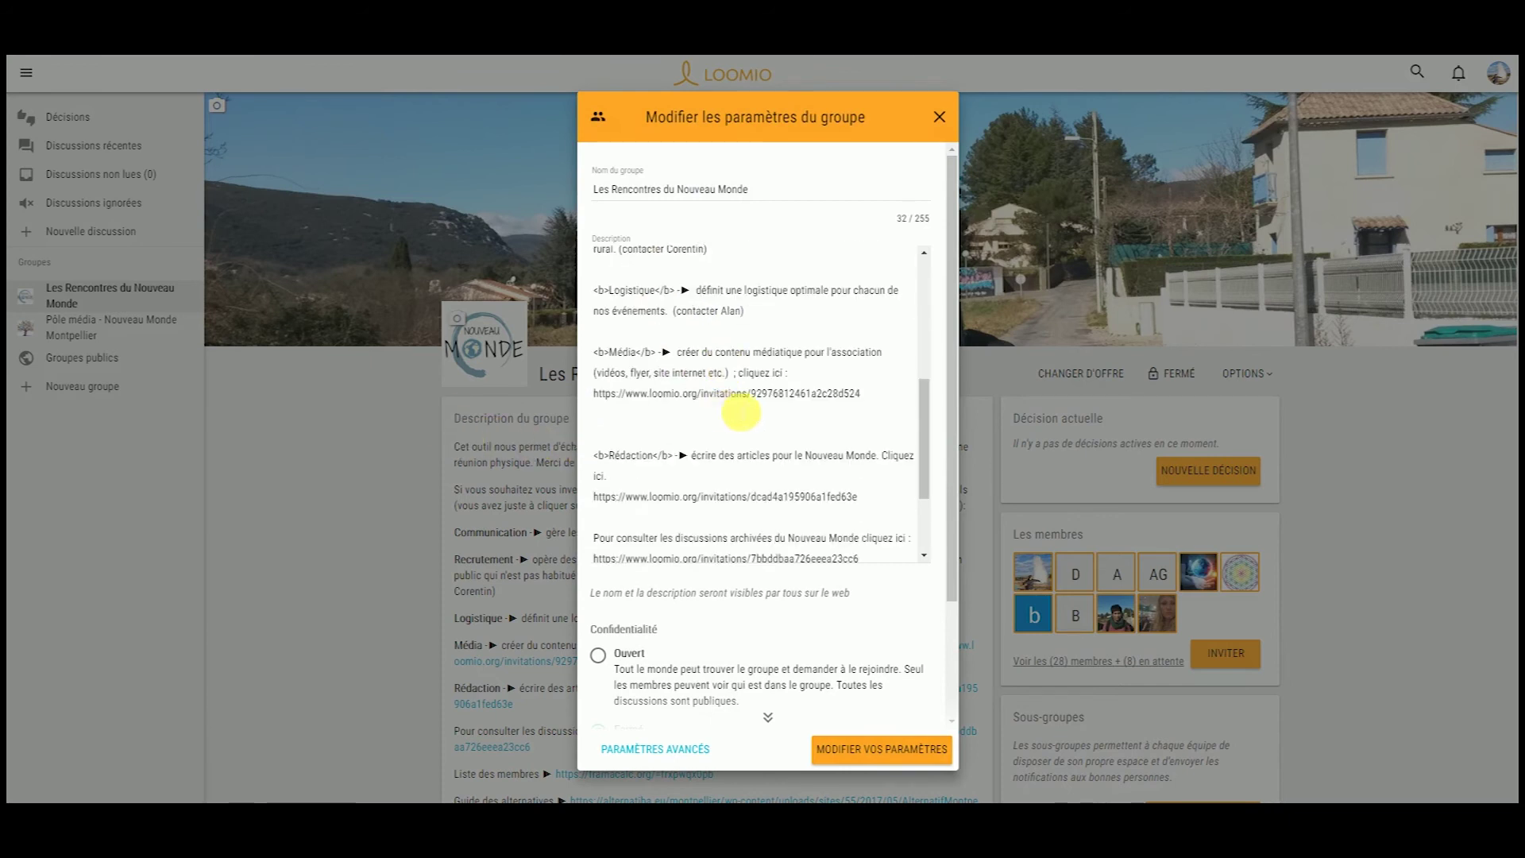
scroll(740, 411, "down", 5)
scroll(786, 370, "up", 6)
scroll(799, 373, "down", 5)
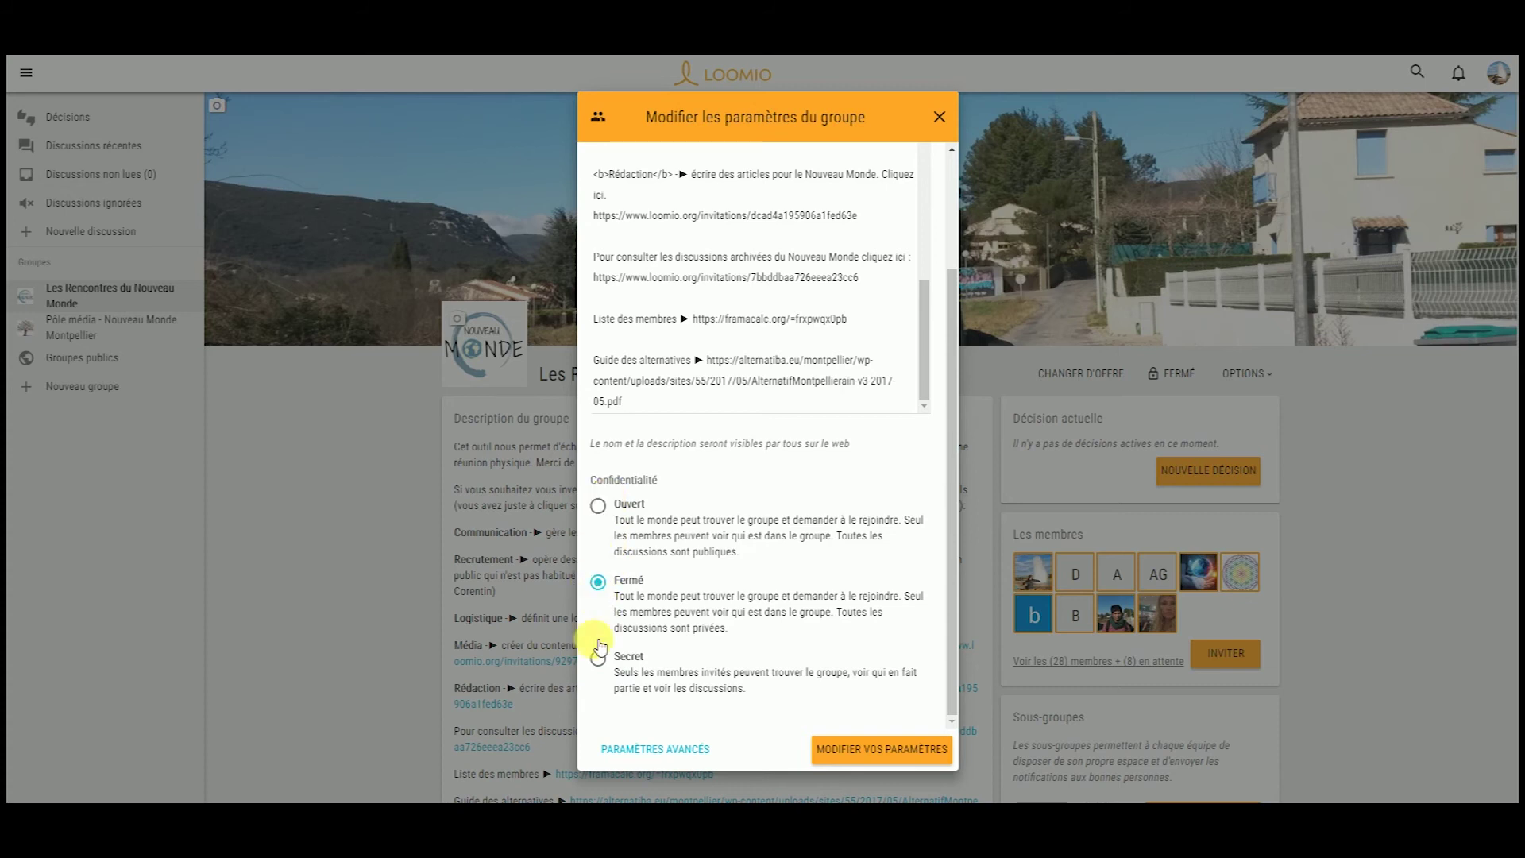
left_click(653, 747)
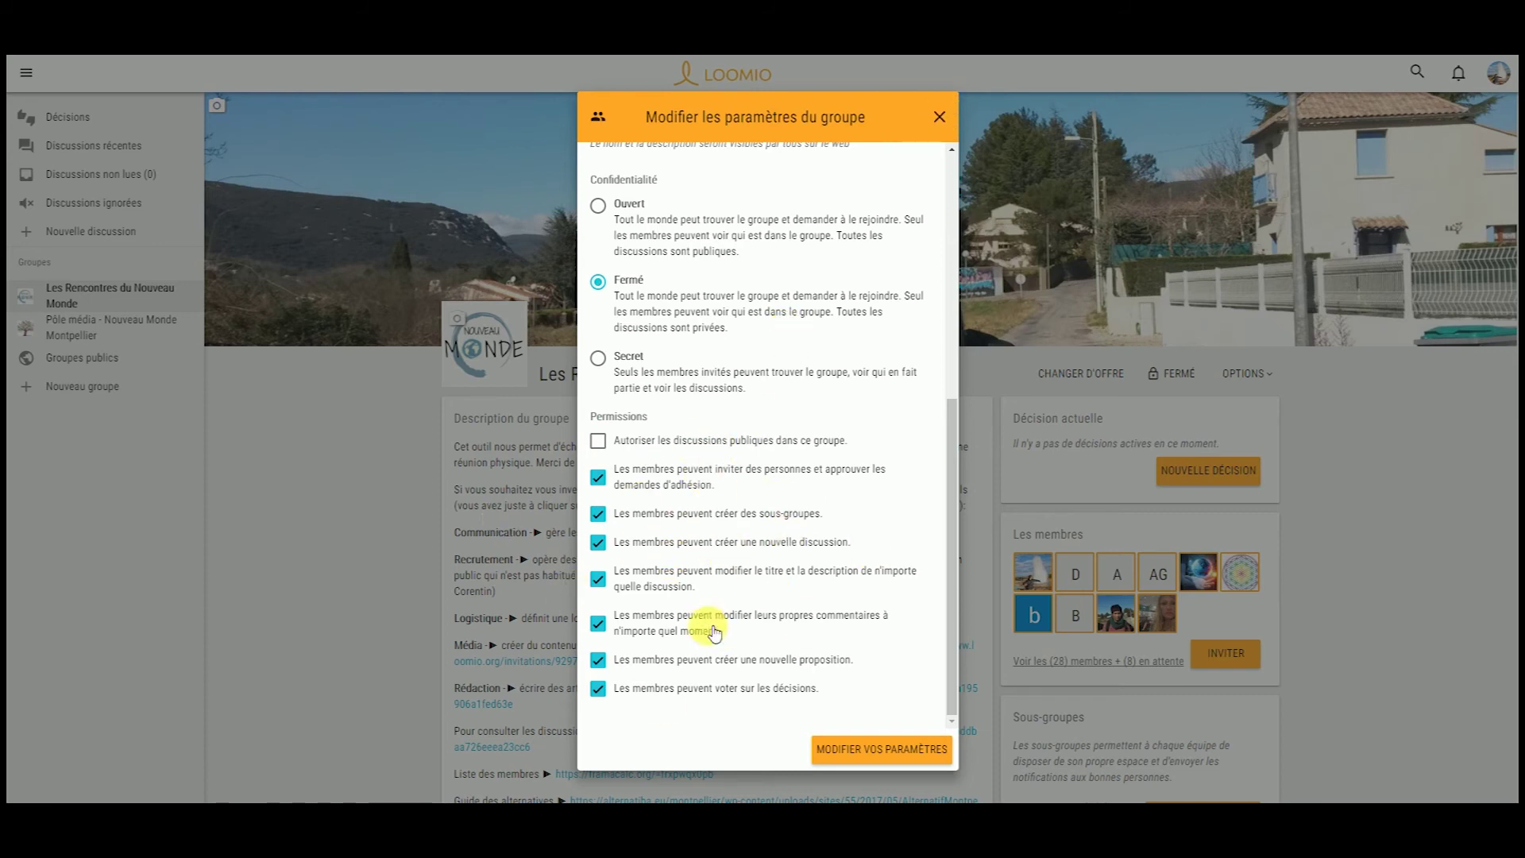
left_click(949, 116)
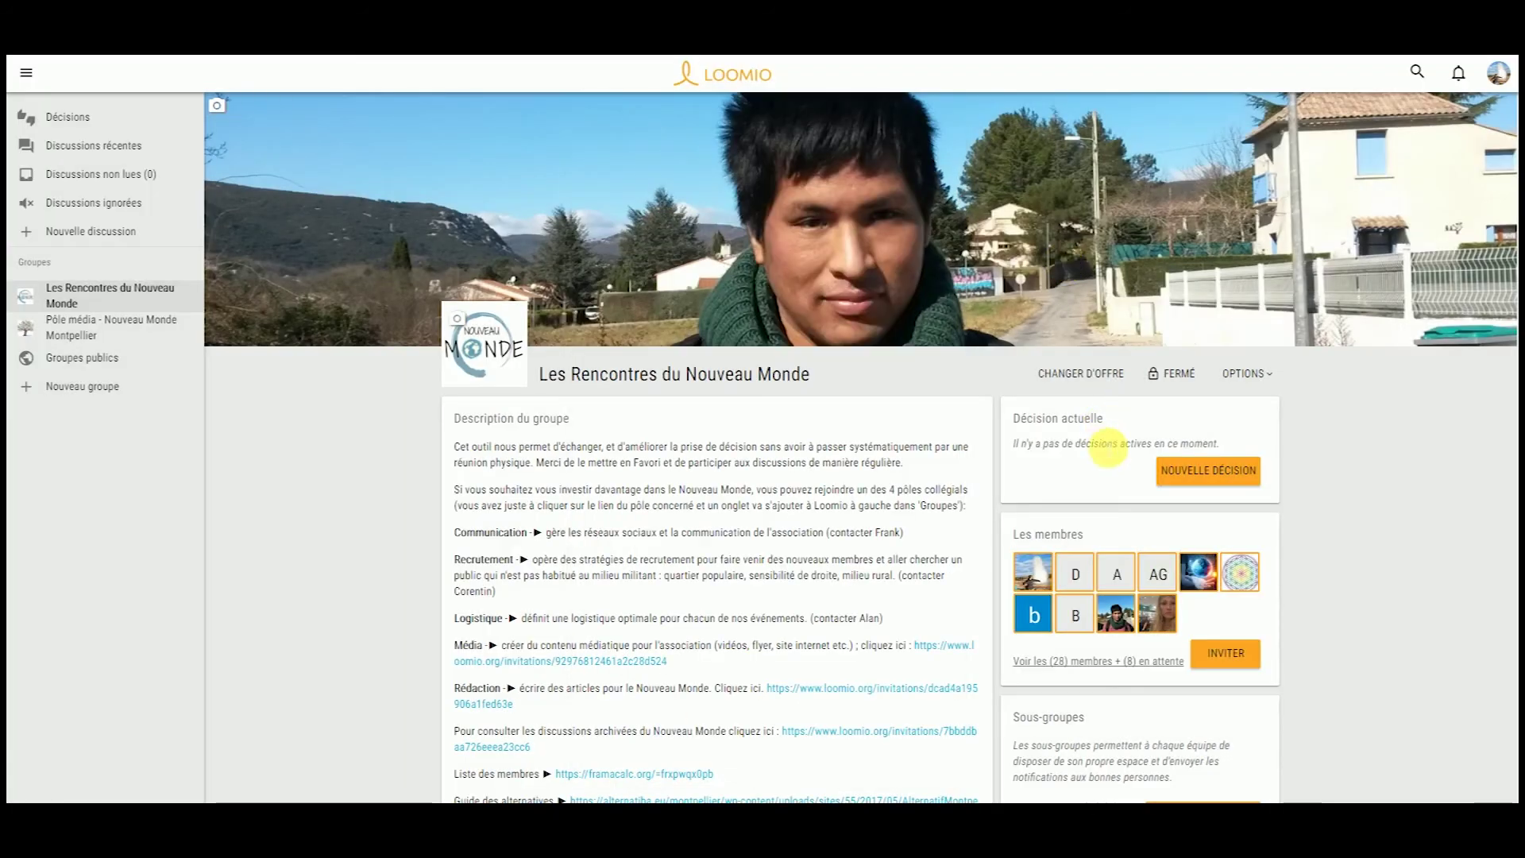
Step: Open the group's invitation form, examine its shareable link and e-mail address field, and close it without inviting anyone
scroll(1038, 493, "down", 2)
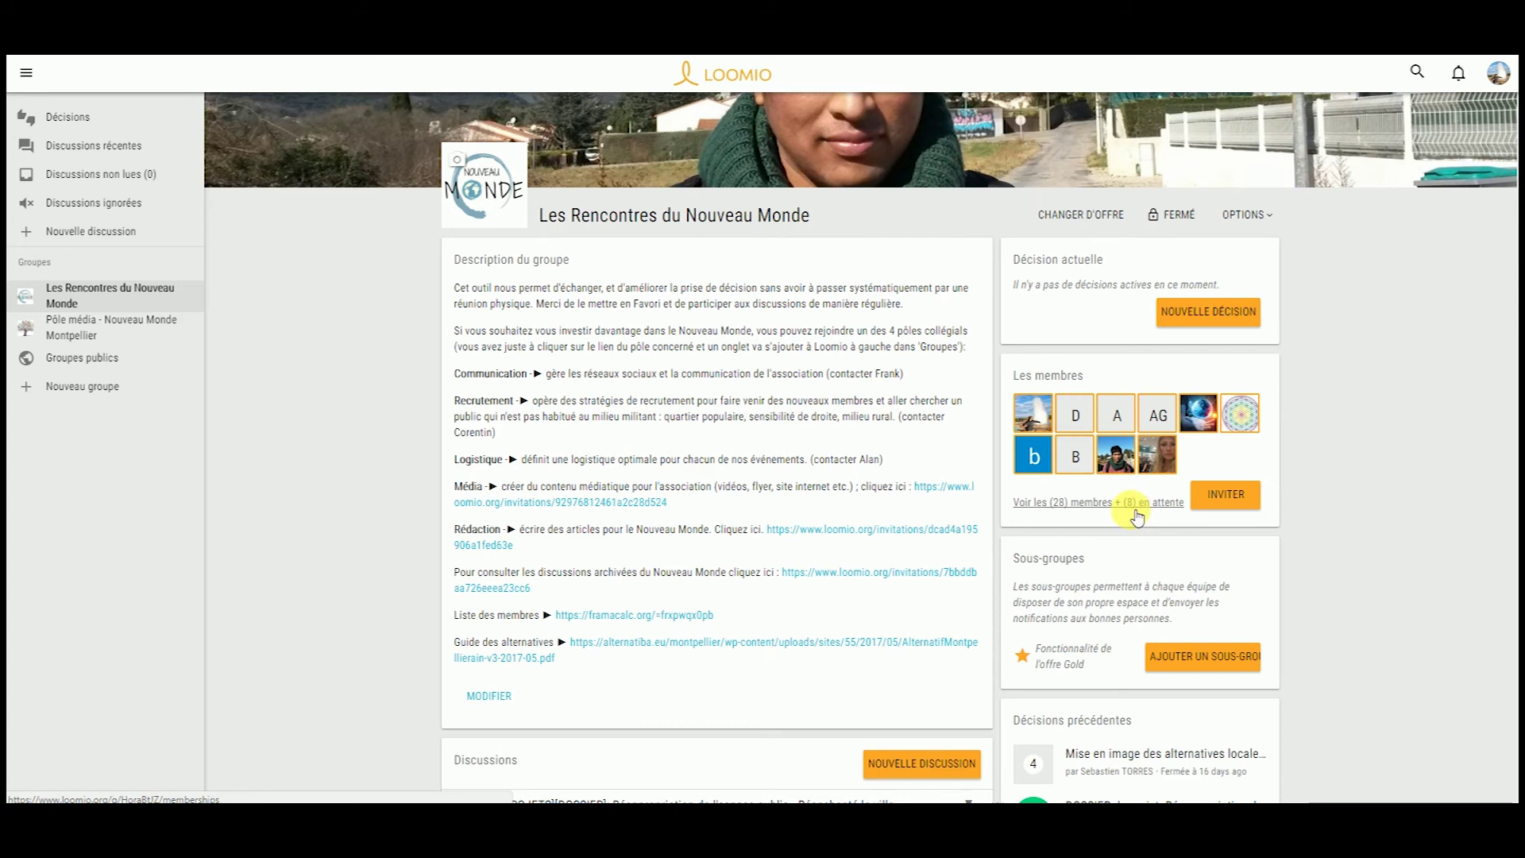
left_click(1228, 495)
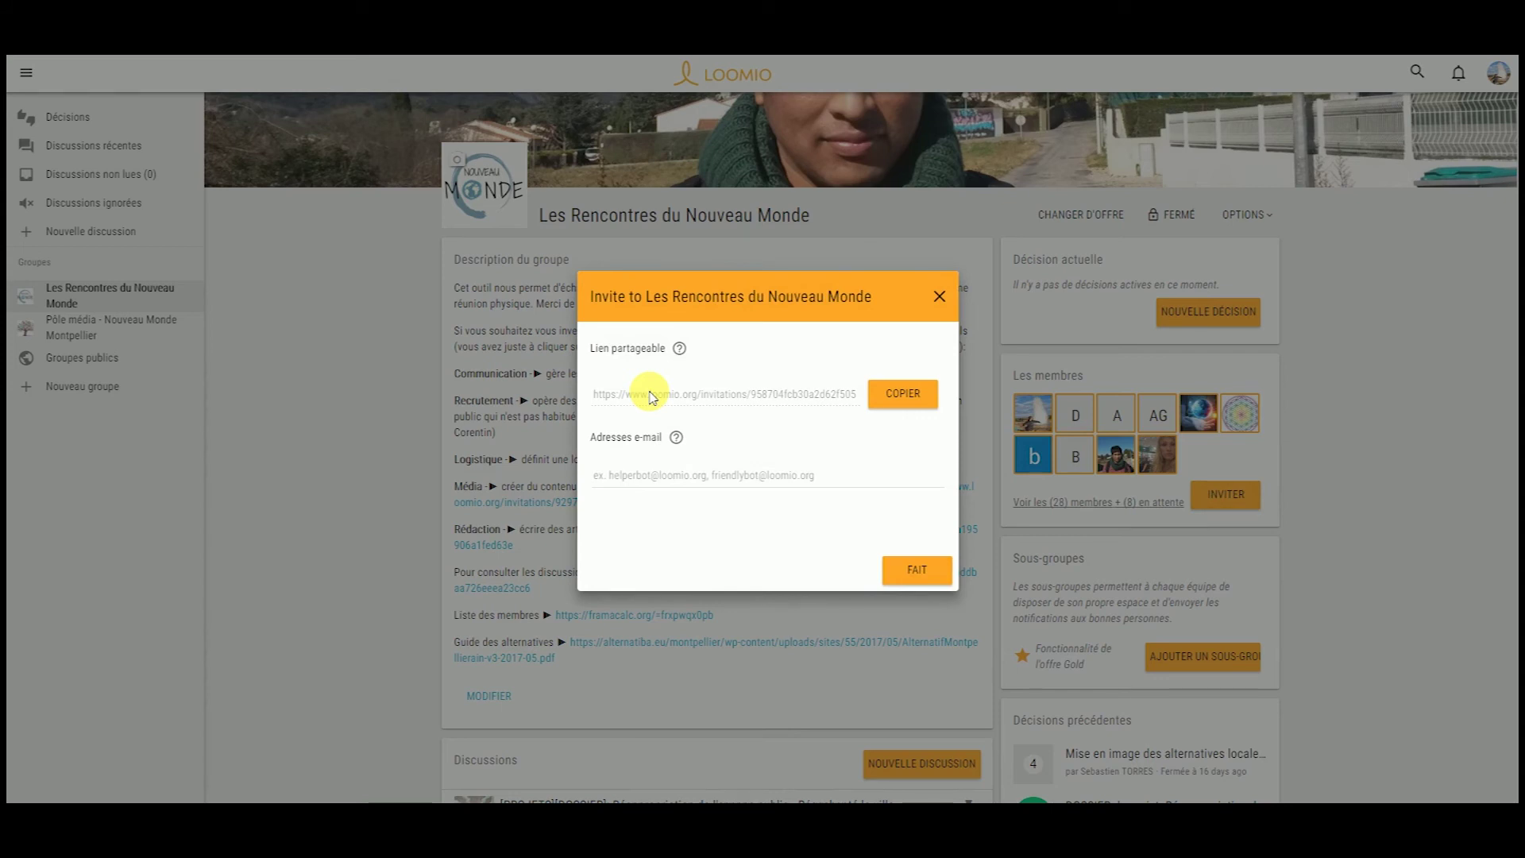
left_click(677, 479)
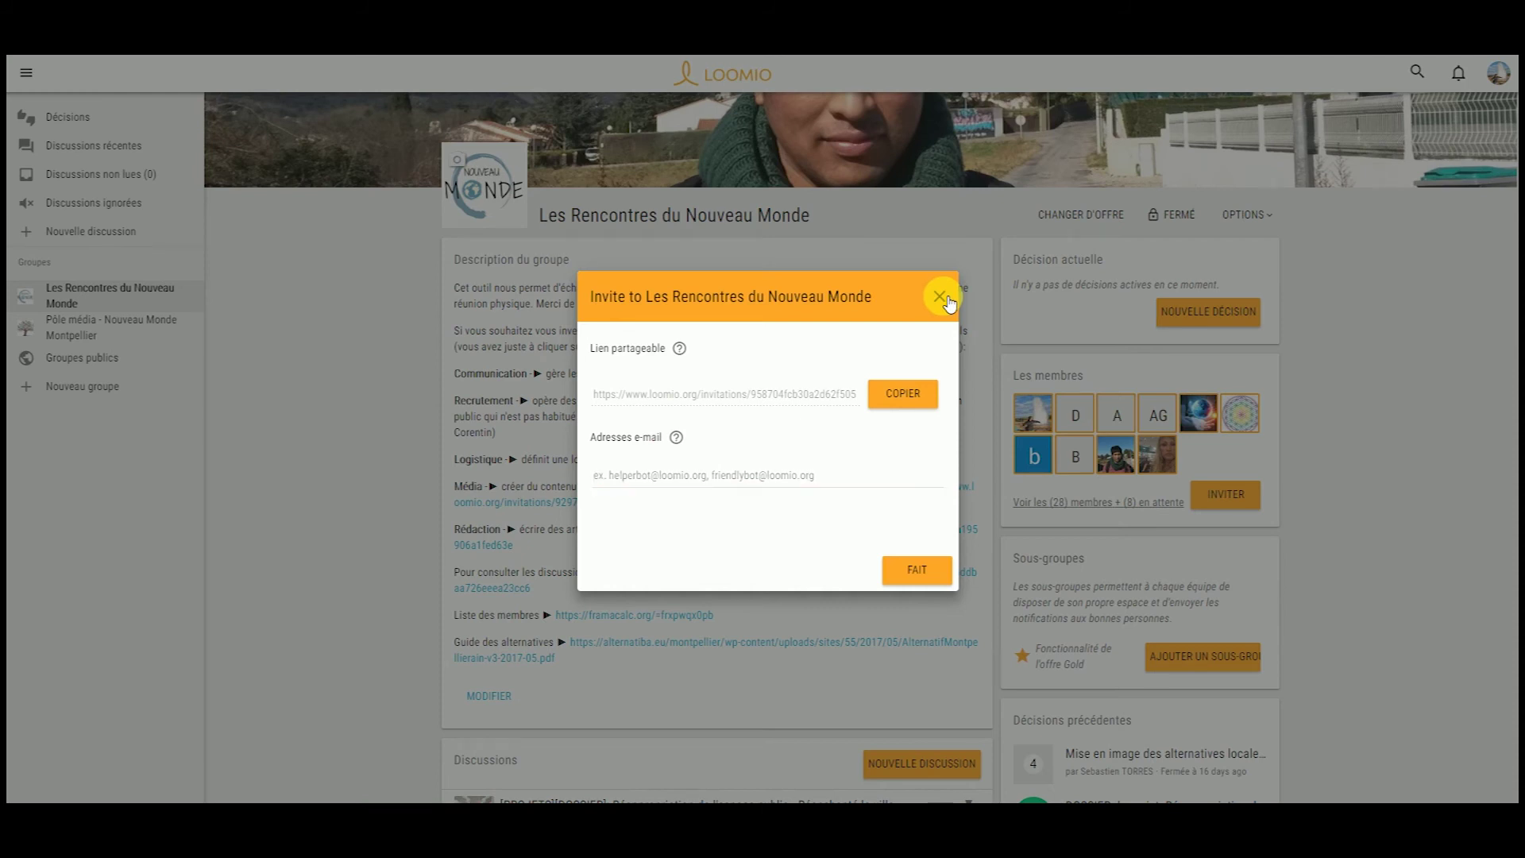
left_click(946, 300)
Step: Examine the subgroups, previous decisions and category tags sections of the group page
scroll(1031, 487, "down", 2)
scroll(1157, 432, "down", 2)
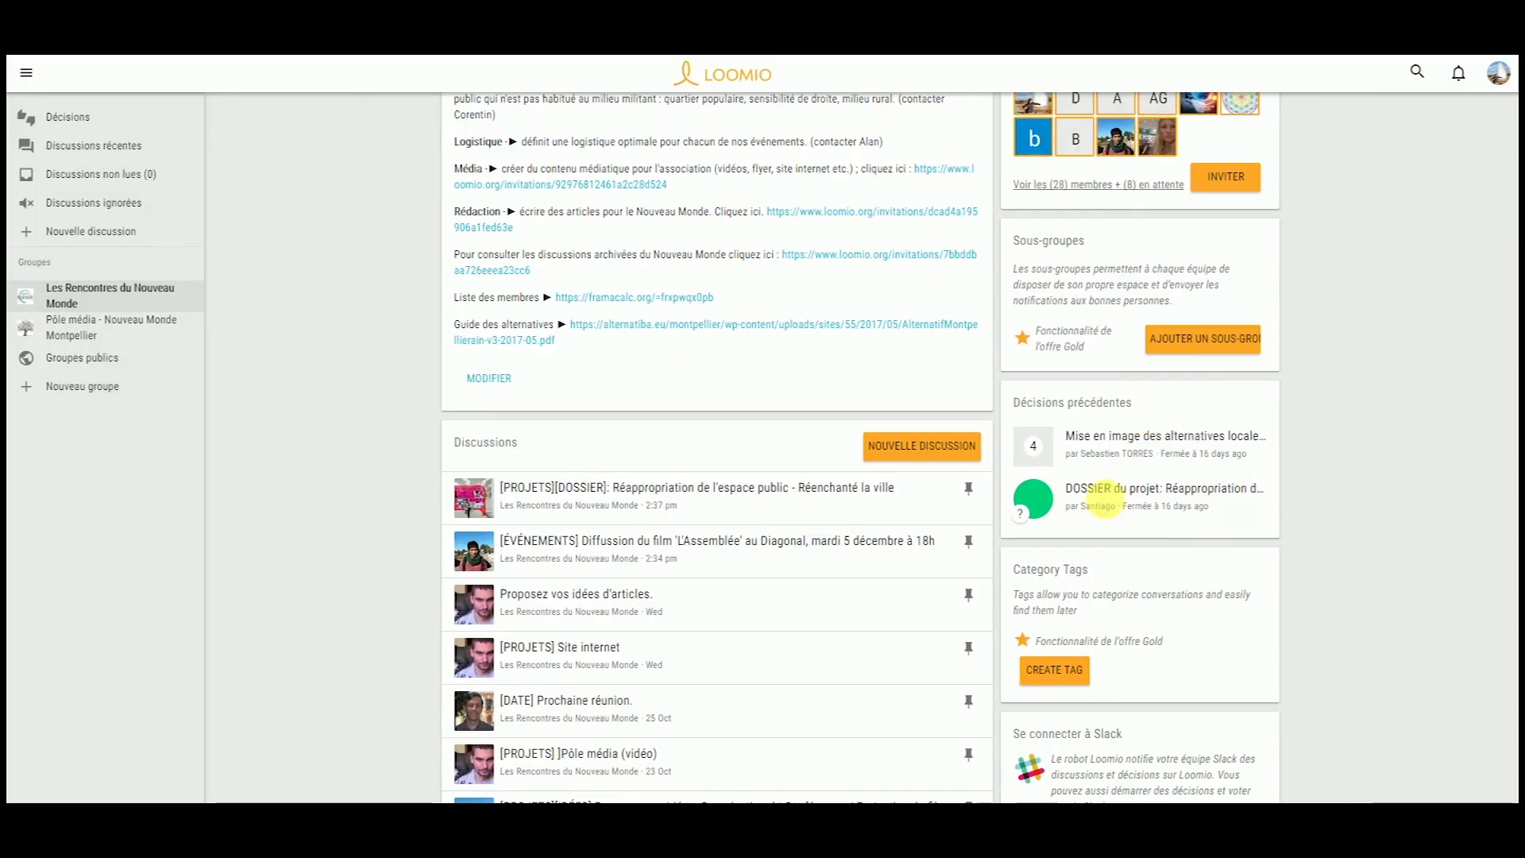
scroll(1206, 367, "up", 2)
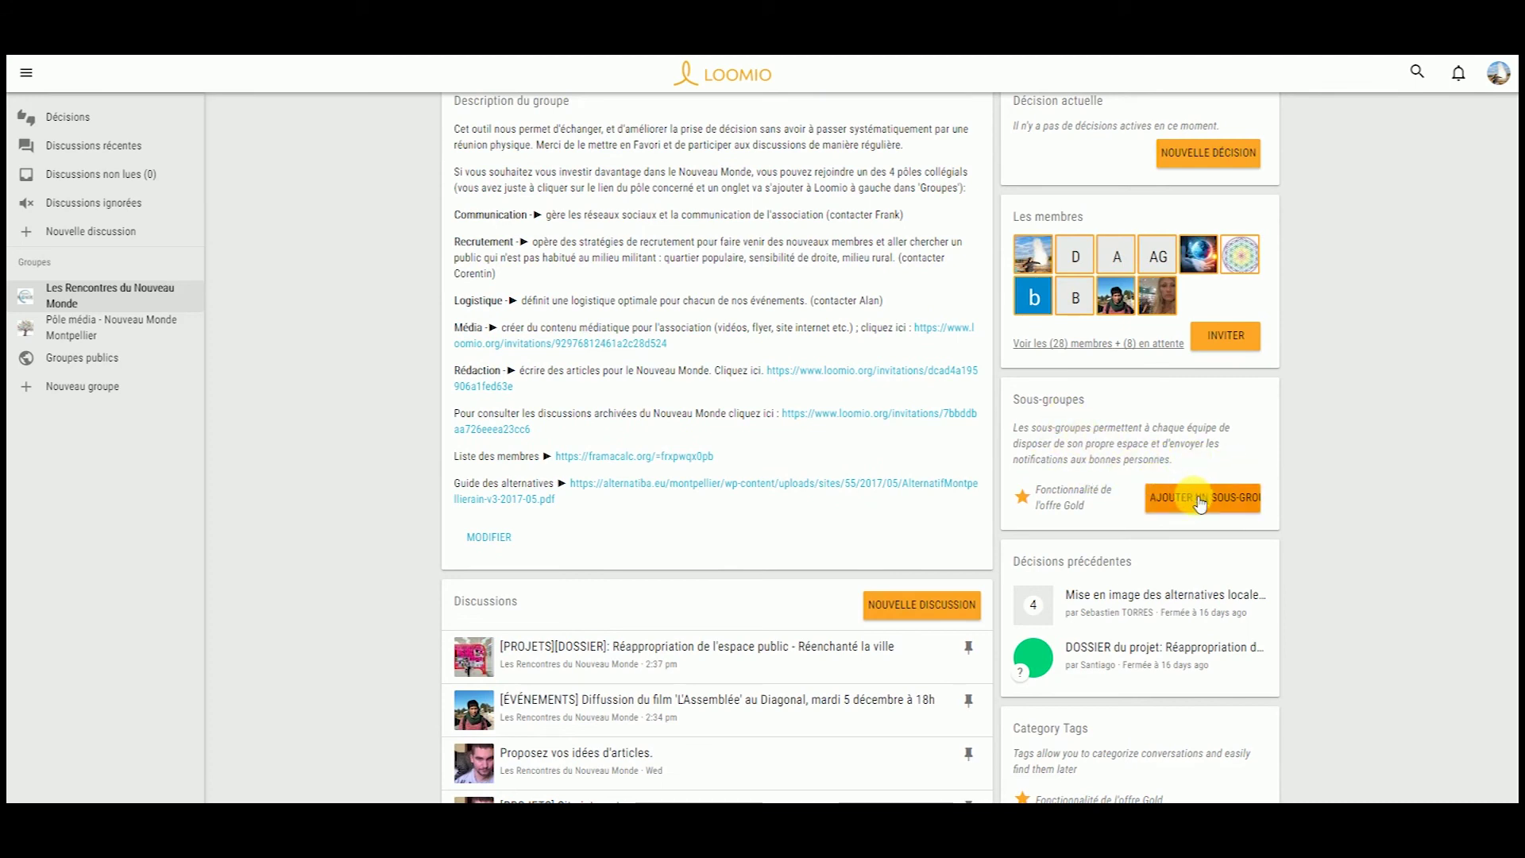
scroll(1120, 462, "down", 2)
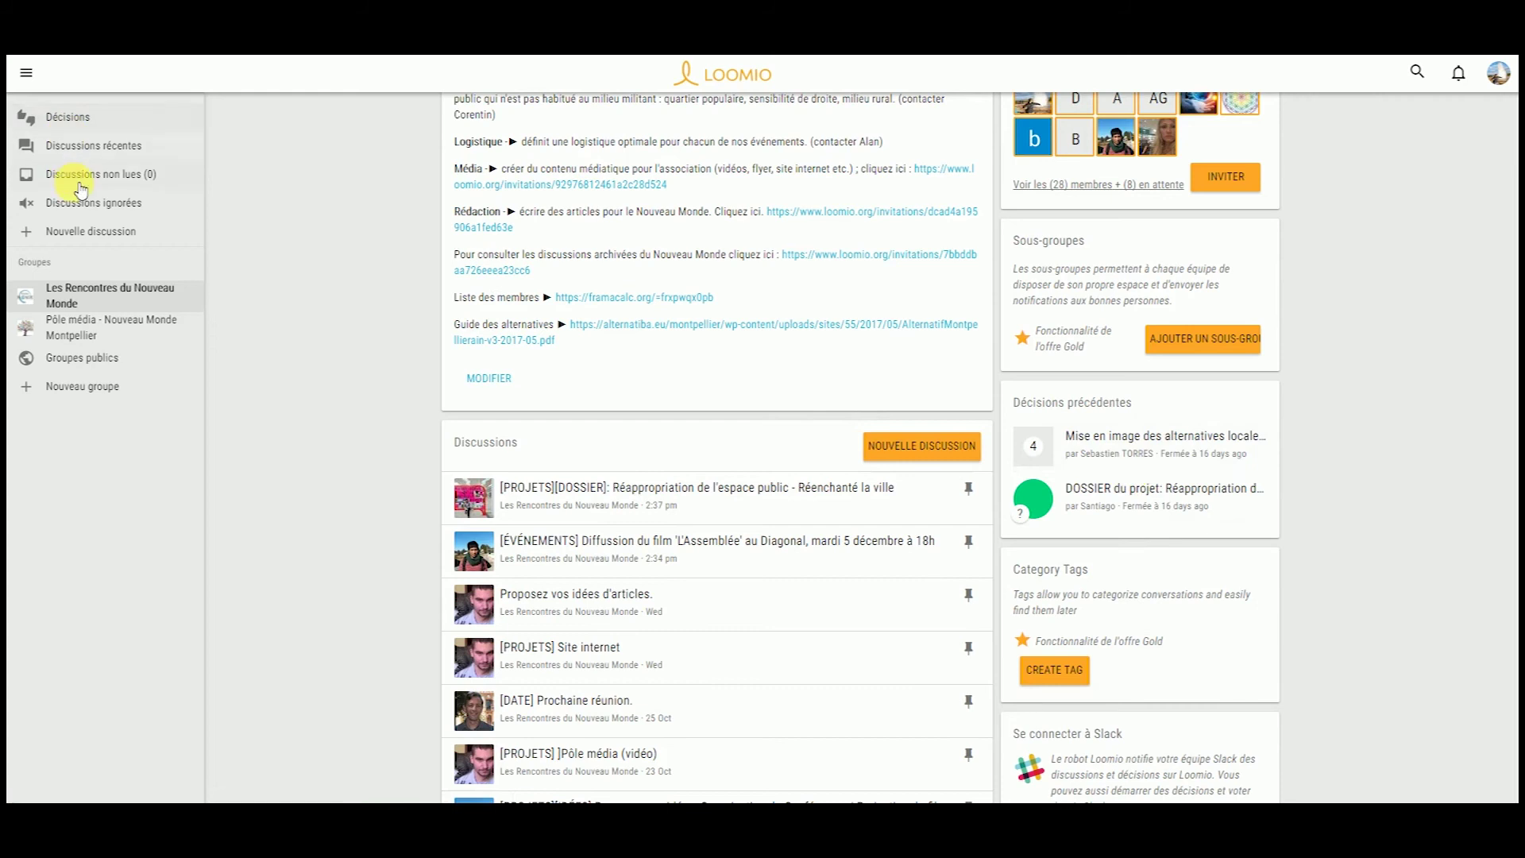
Step: Open the discussion "Proposez vos idées d'articles." and examine its comment field, emoji picker and attachment option without posting anything
scroll(1057, 443, "down", 2)
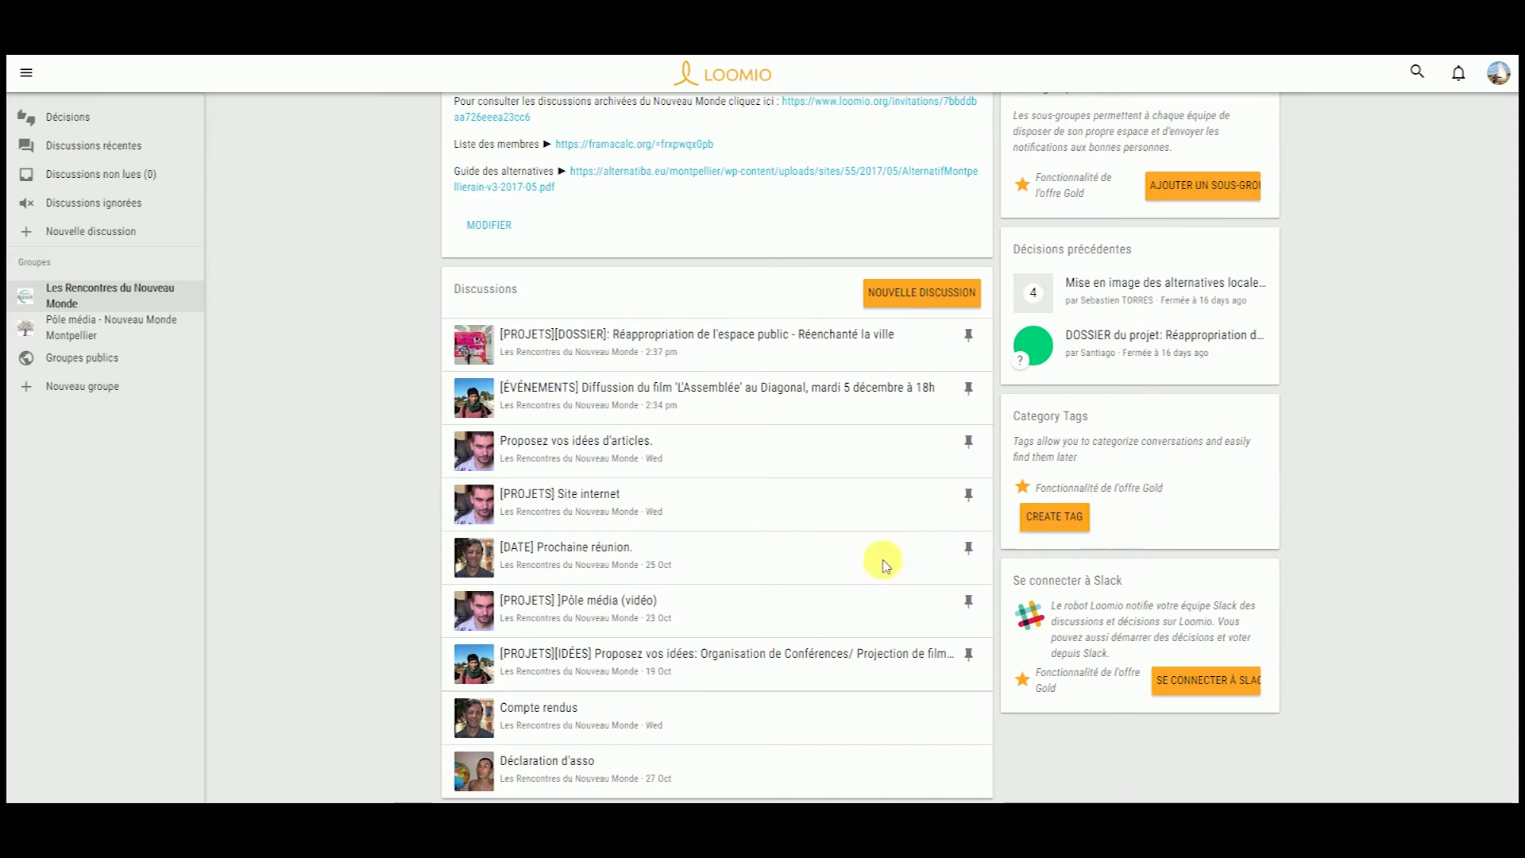
left_click(786, 449)
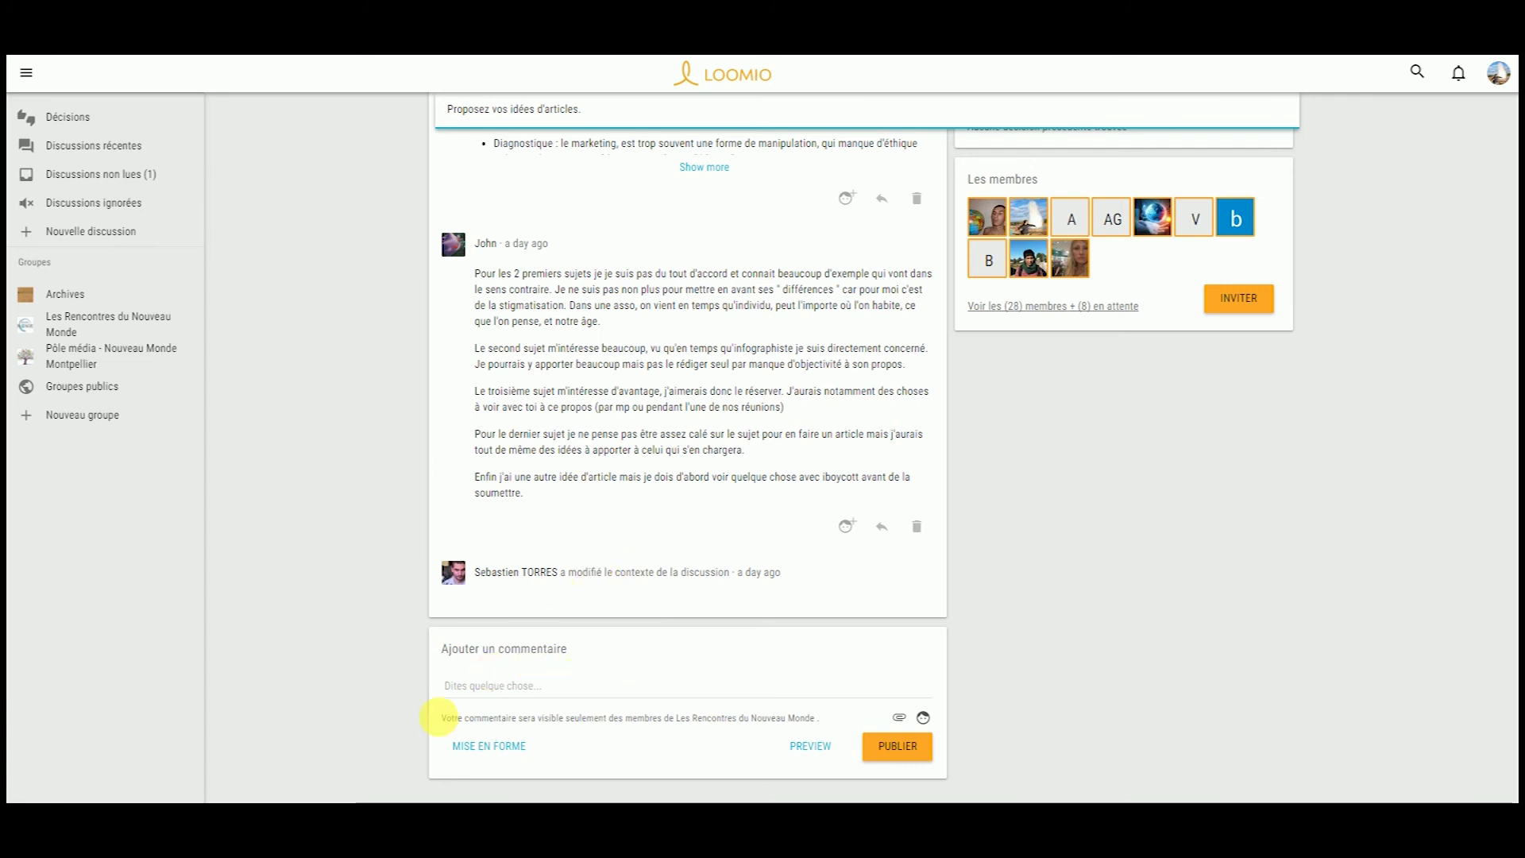
left_click(484, 687)
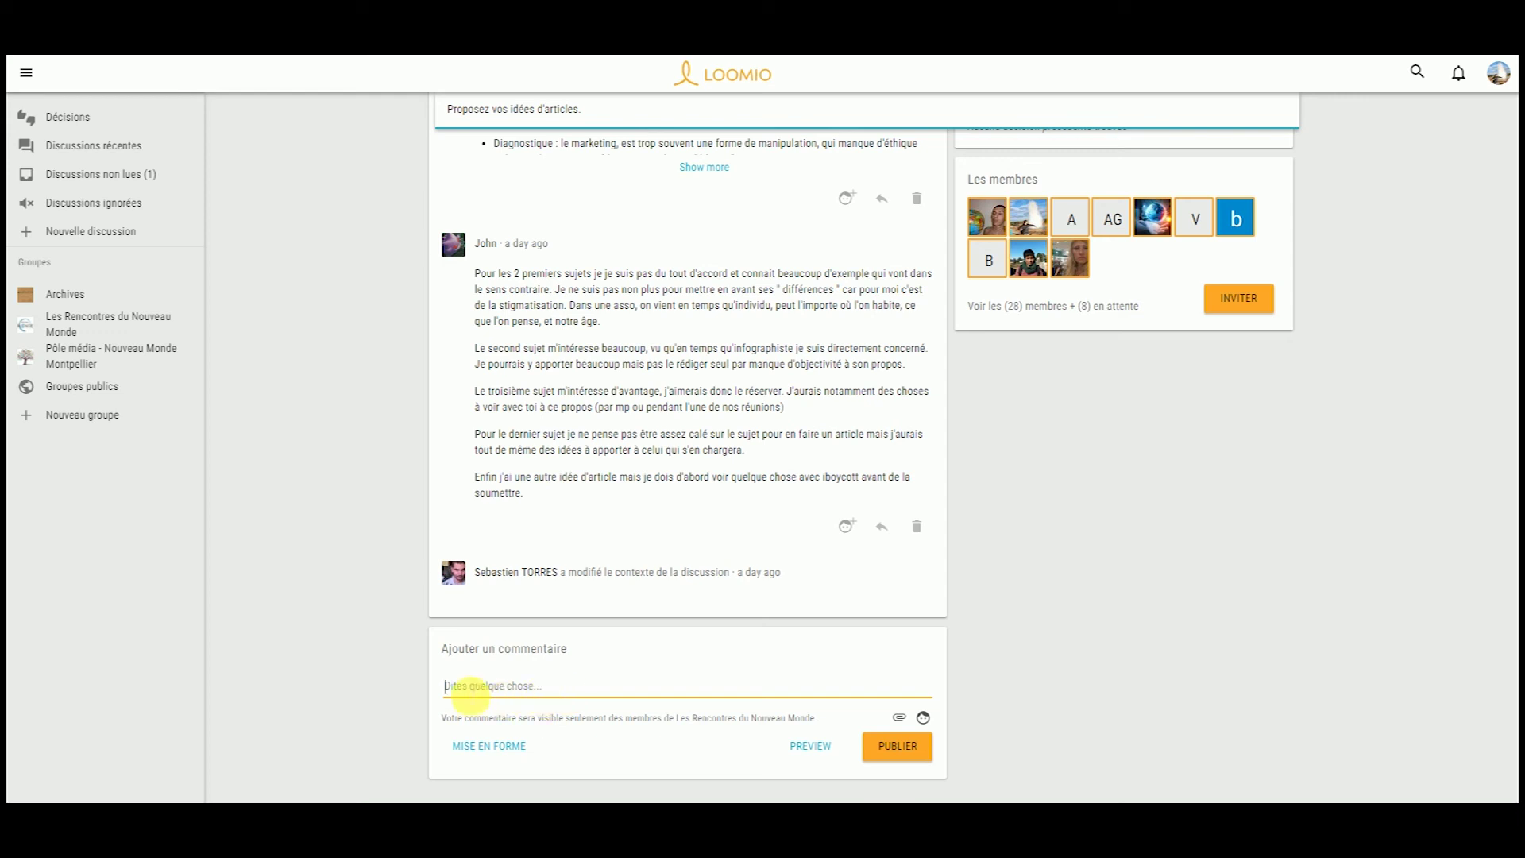
left_click(627, 575)
scroll(633, 535, "down", 10)
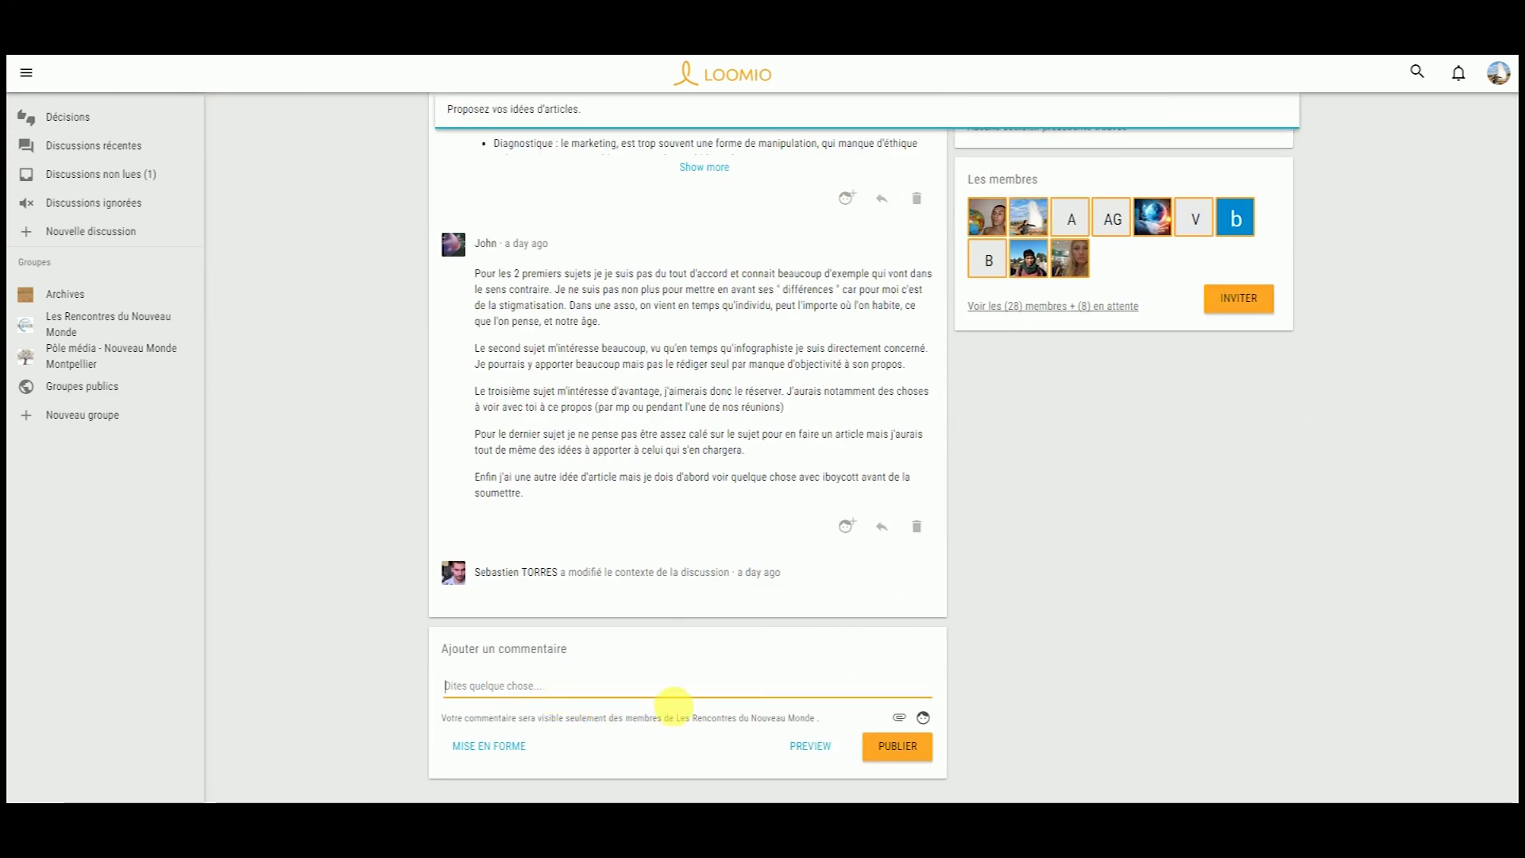
left_click(923, 720)
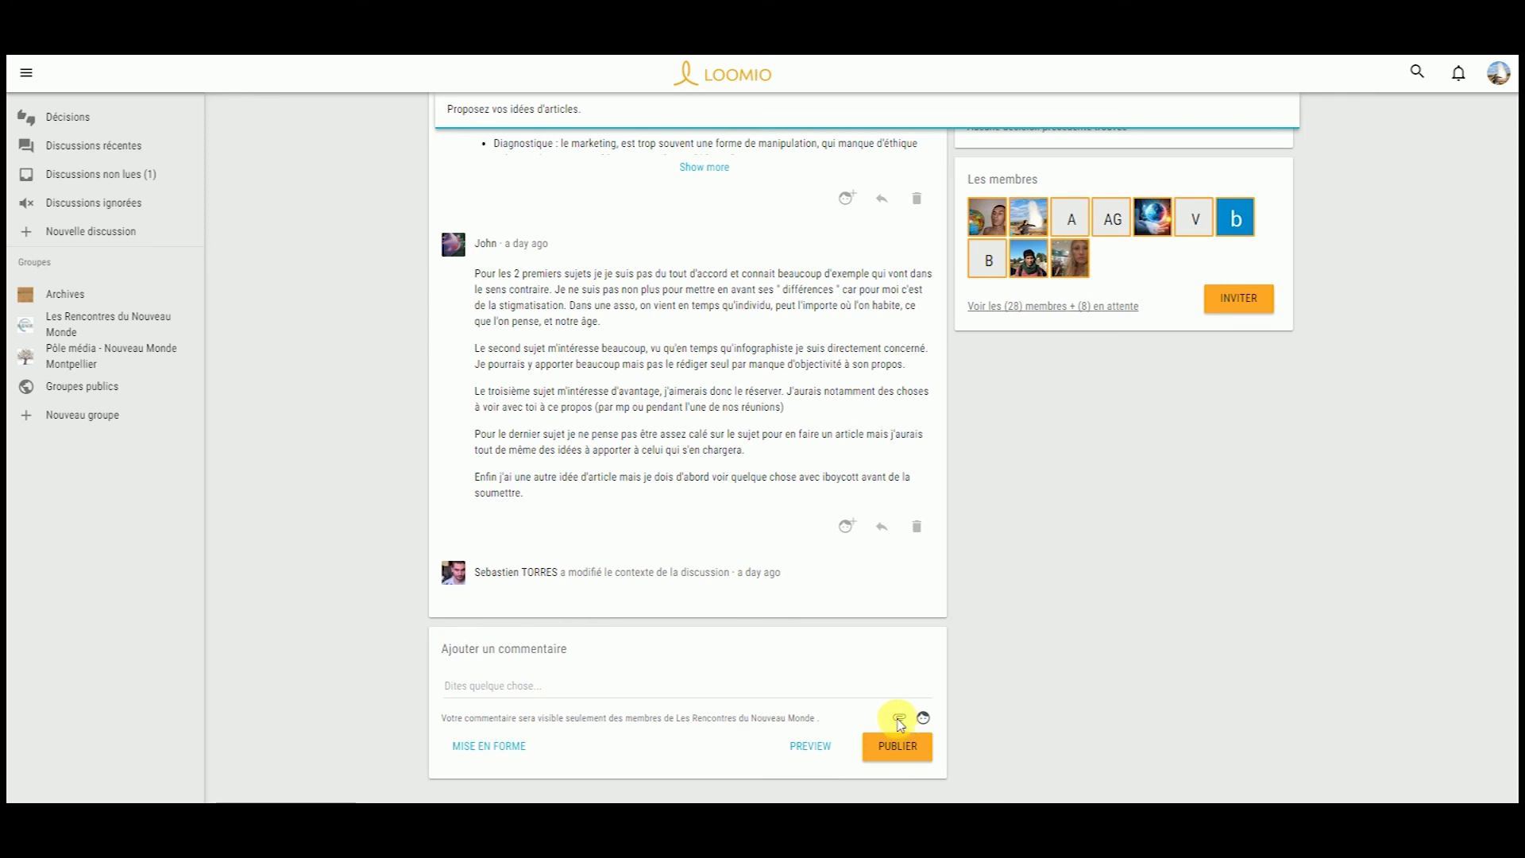
left_click(899, 719)
left_click(714, 385)
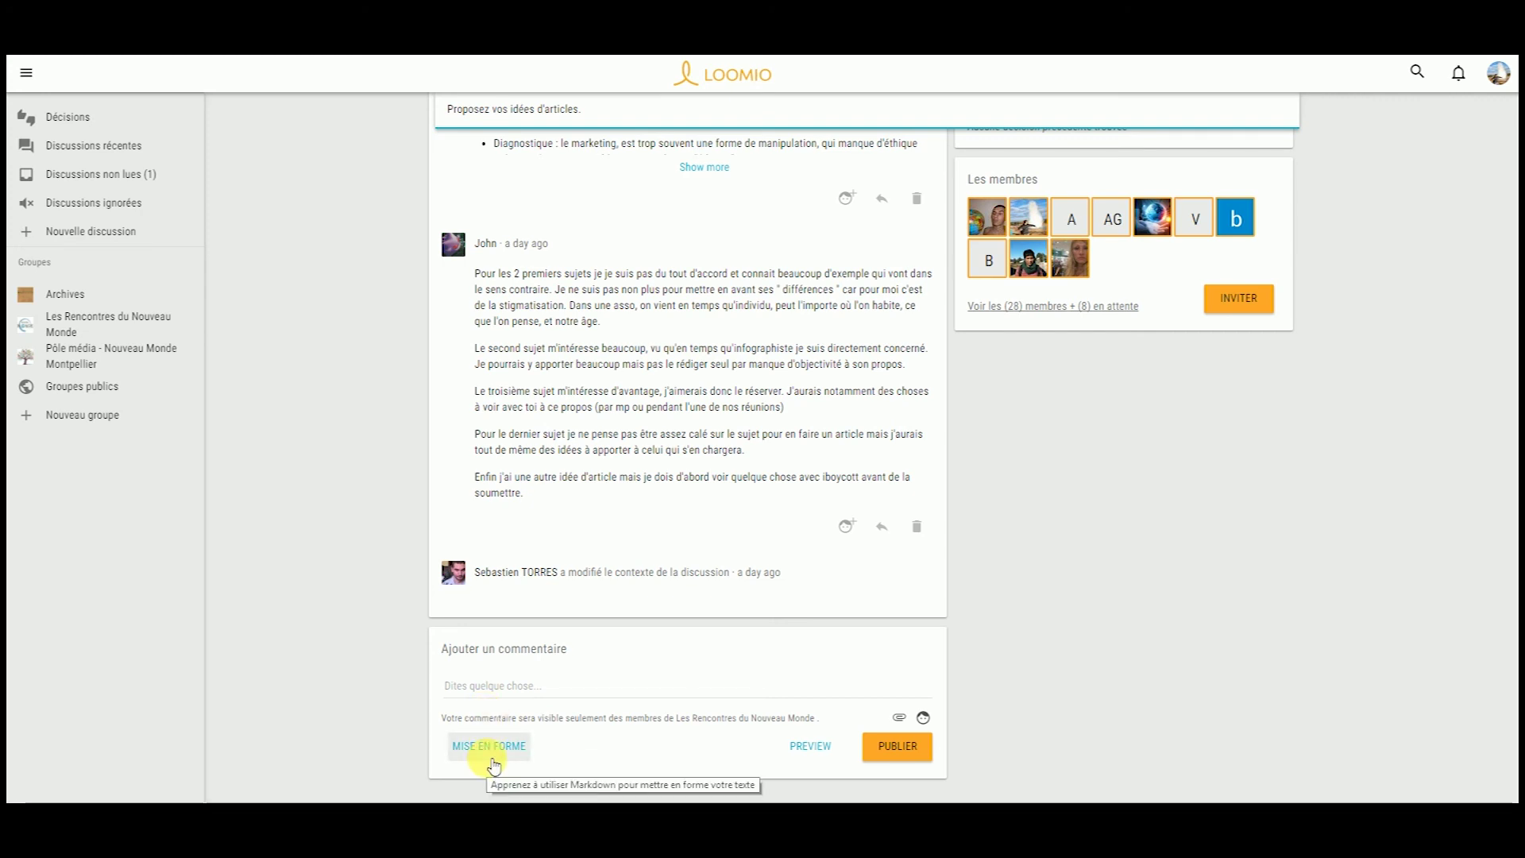
Step: Open the comment formatting help and examine the Markdown syntax for headings, emphasis, lists, links and images
left_click(494, 753)
scroll(342, 516, "down", 1)
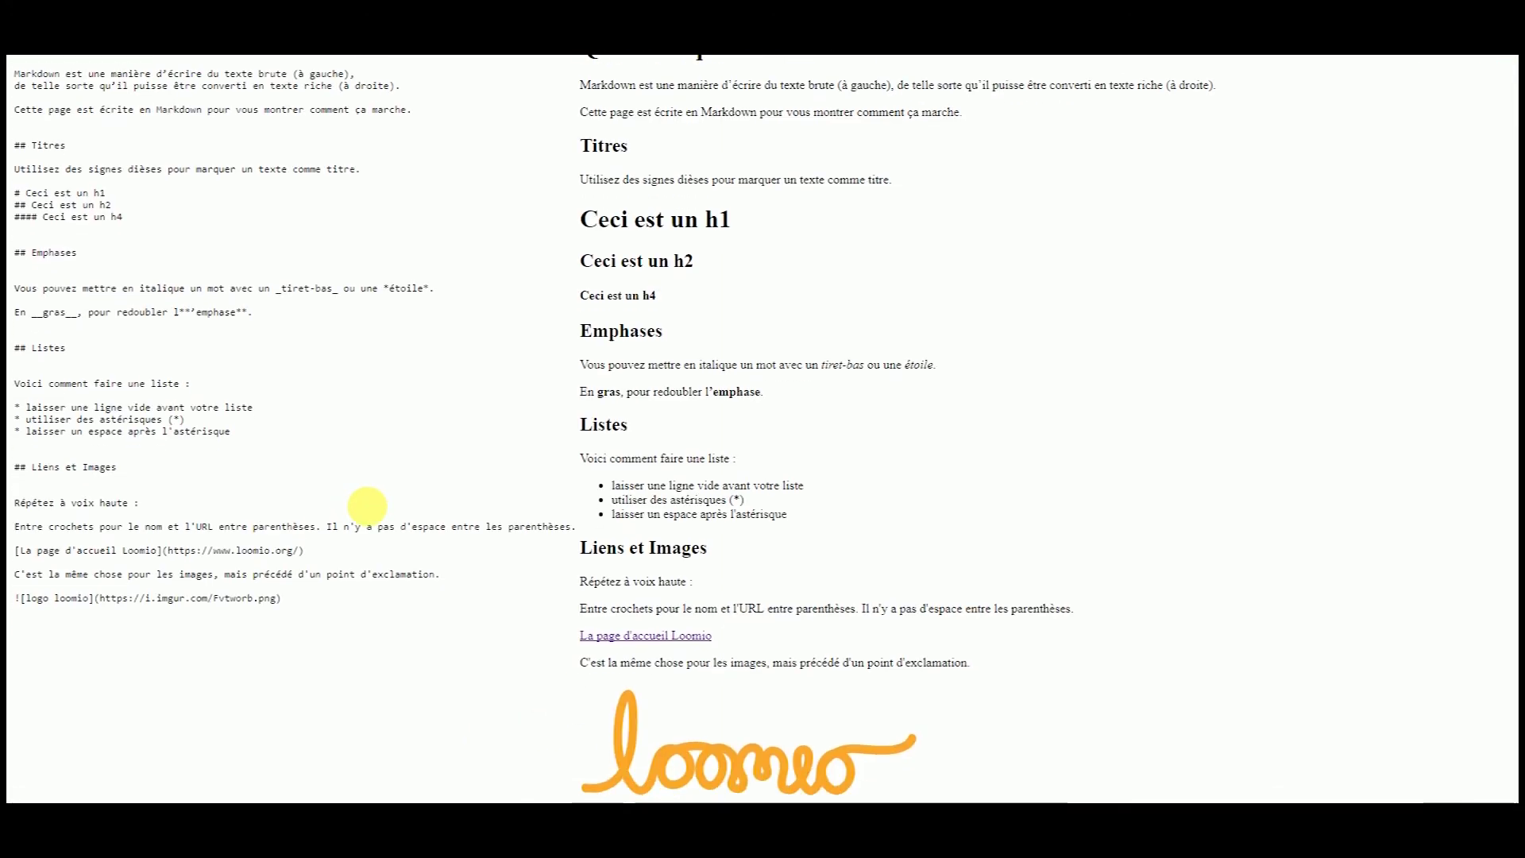
scroll(375, 484, "up", 1)
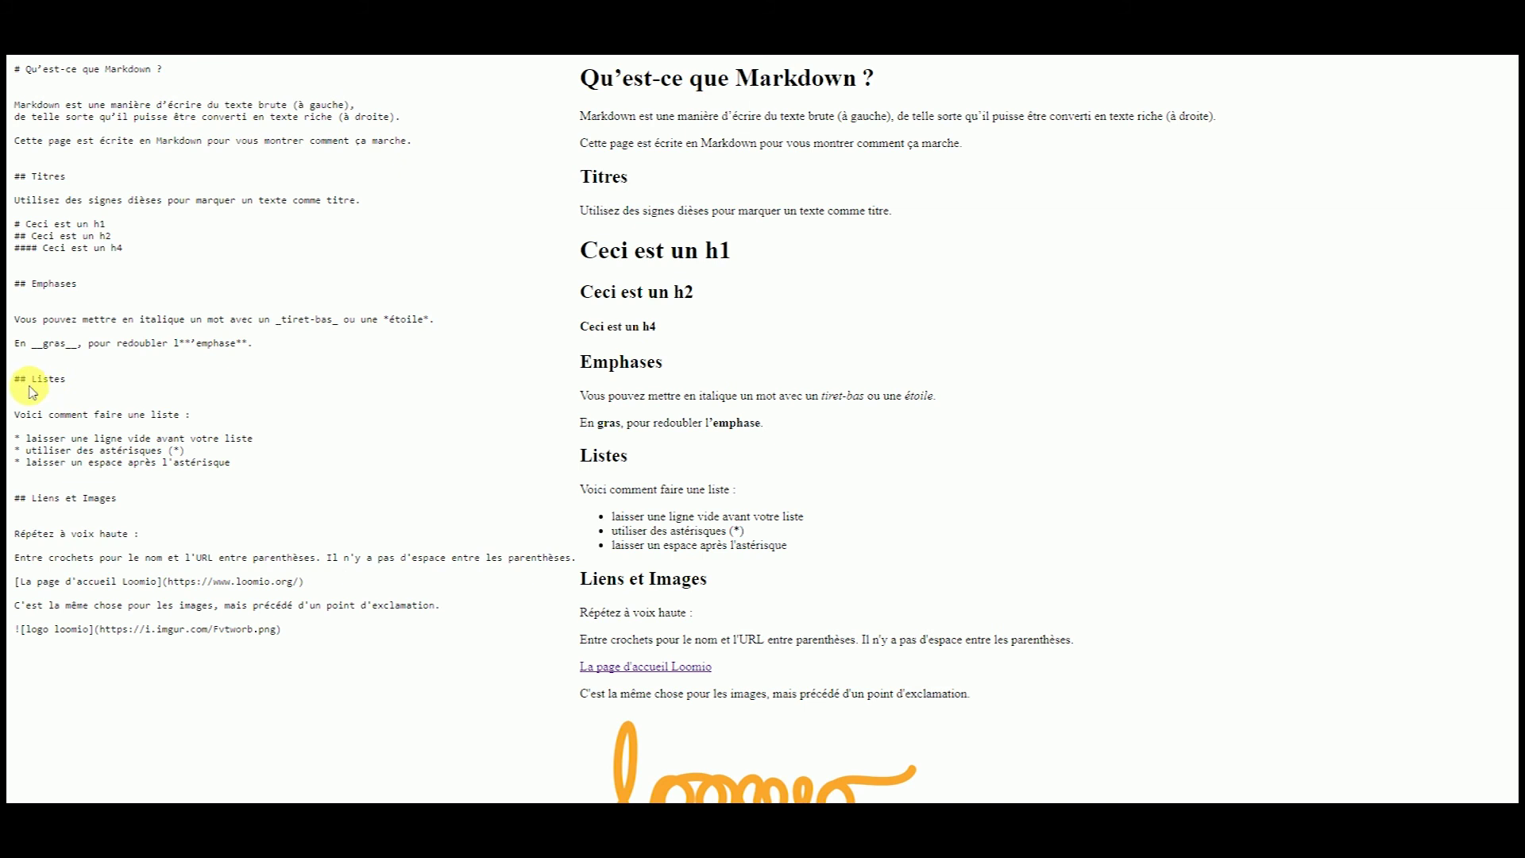
left_click(17, 437, "shift")
left_click(82, 489)
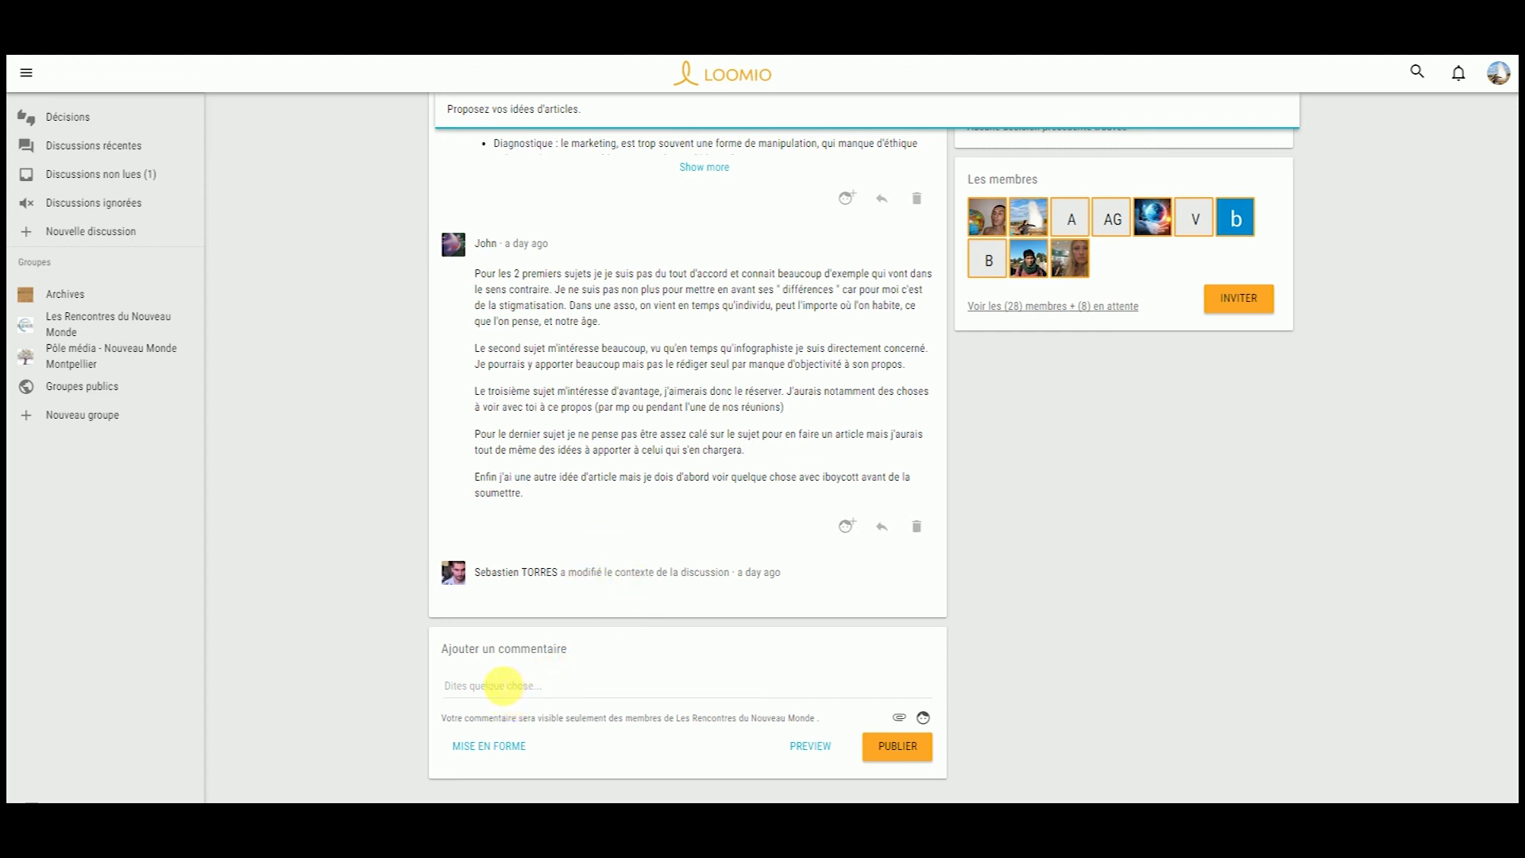
Step: Add a clapping-hands reaction to the opening post of the discussion "Proposez vos idées d'articles."
scroll(538, 606, "up", 6)
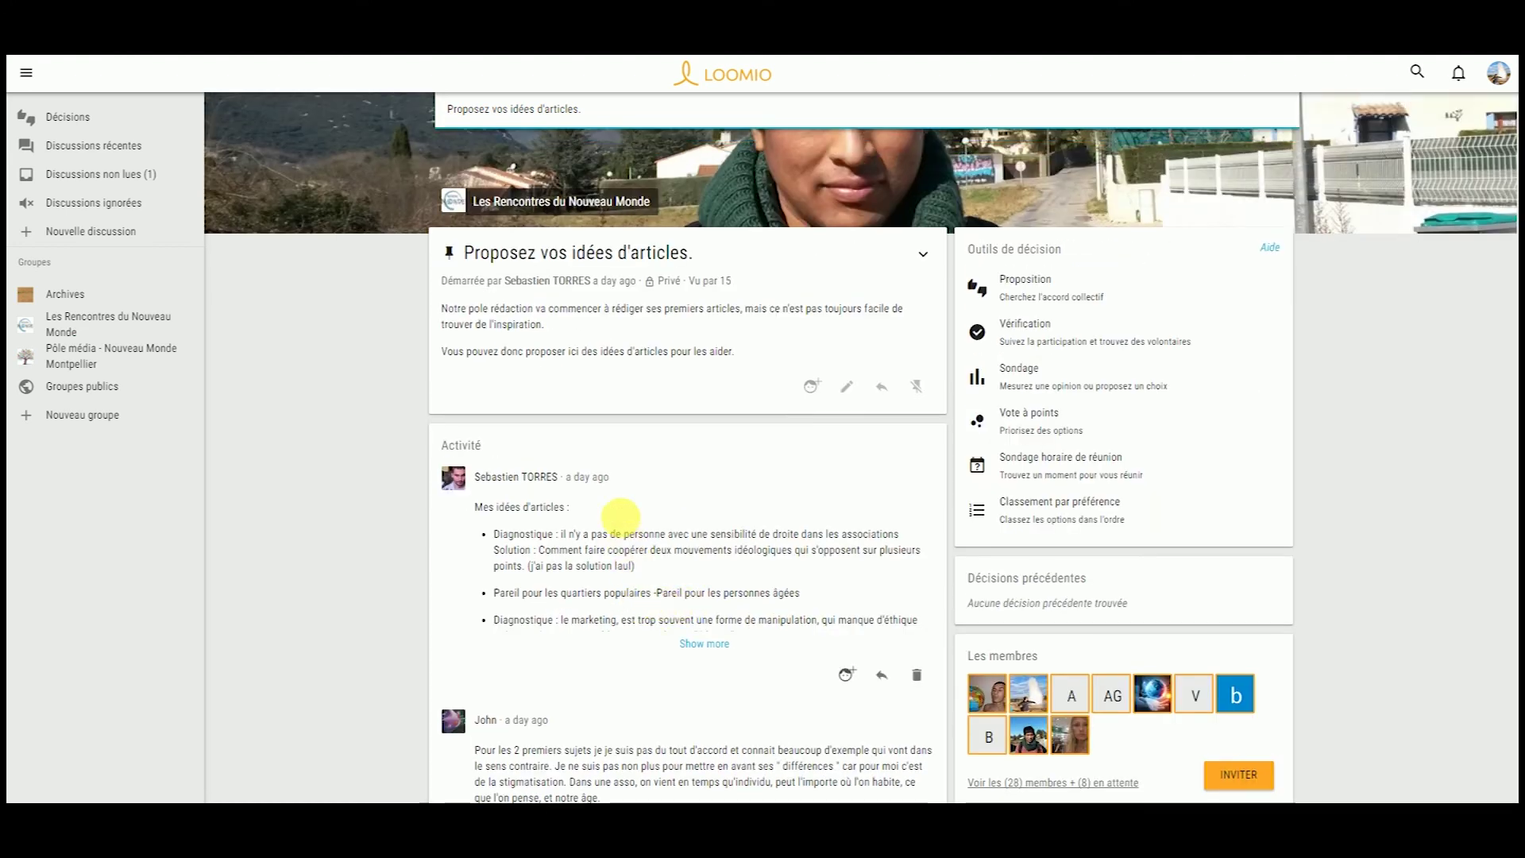
scroll(714, 501, "up", 2)
left_click(824, 502)
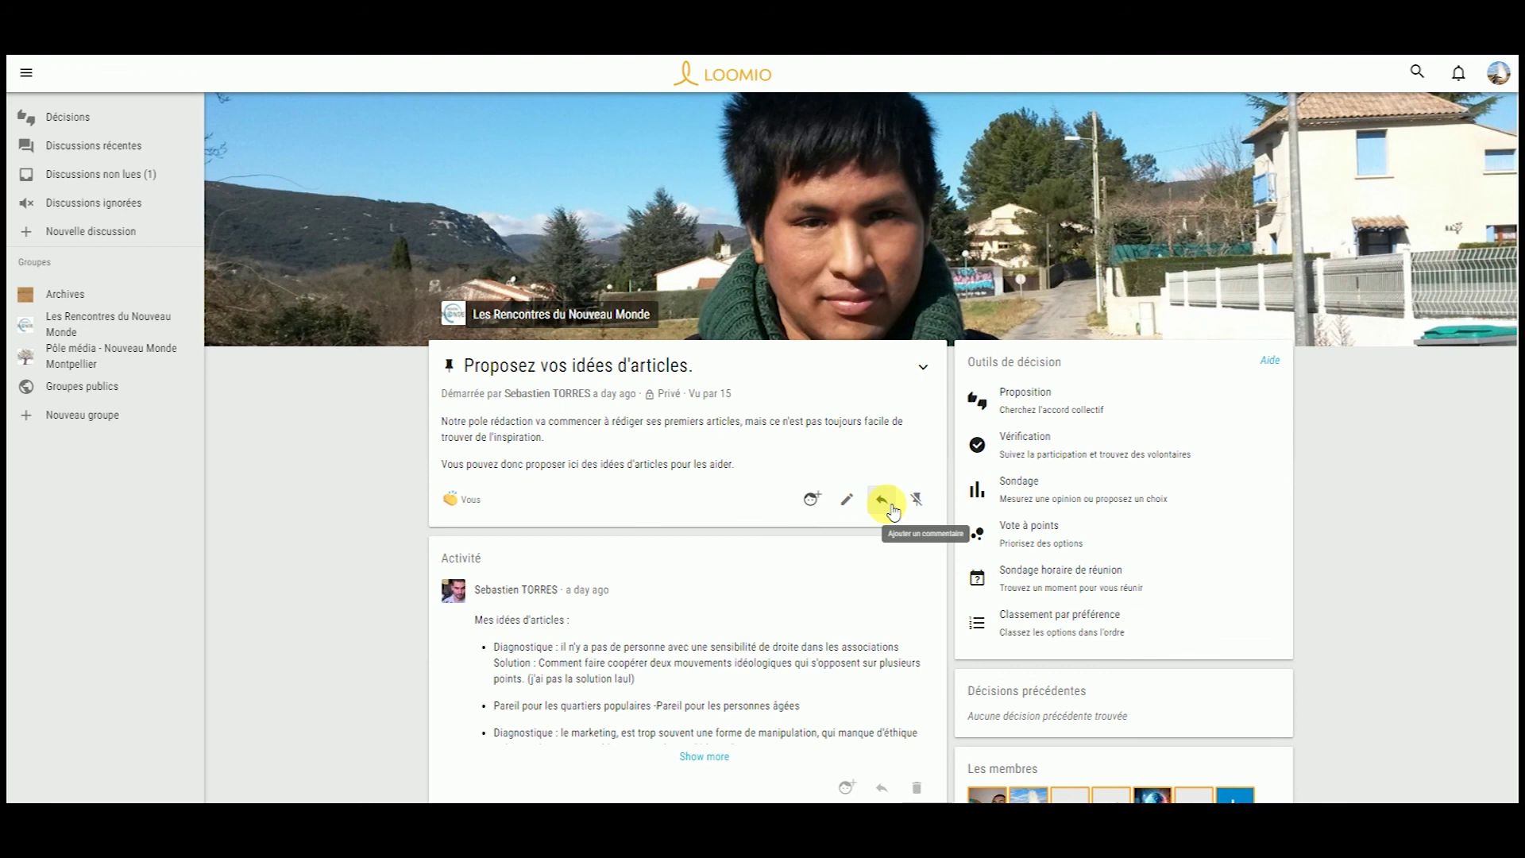
Step: Start a comment on the opening post and browse the member mention suggestions for "@" and "@b" without publishing it
left_click(891, 507)
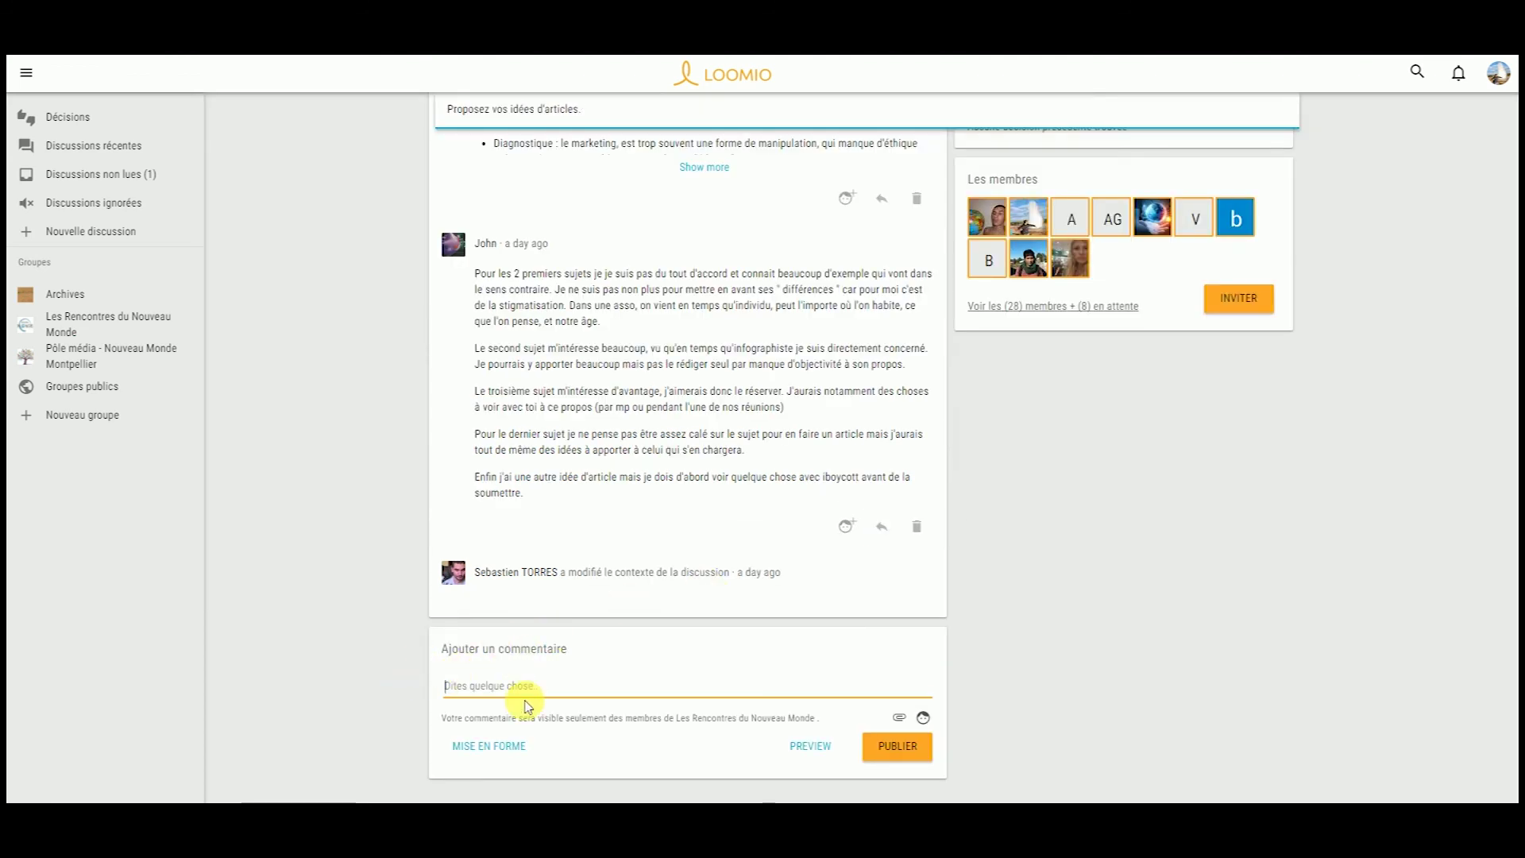
scroll(528, 691, "down", 1)
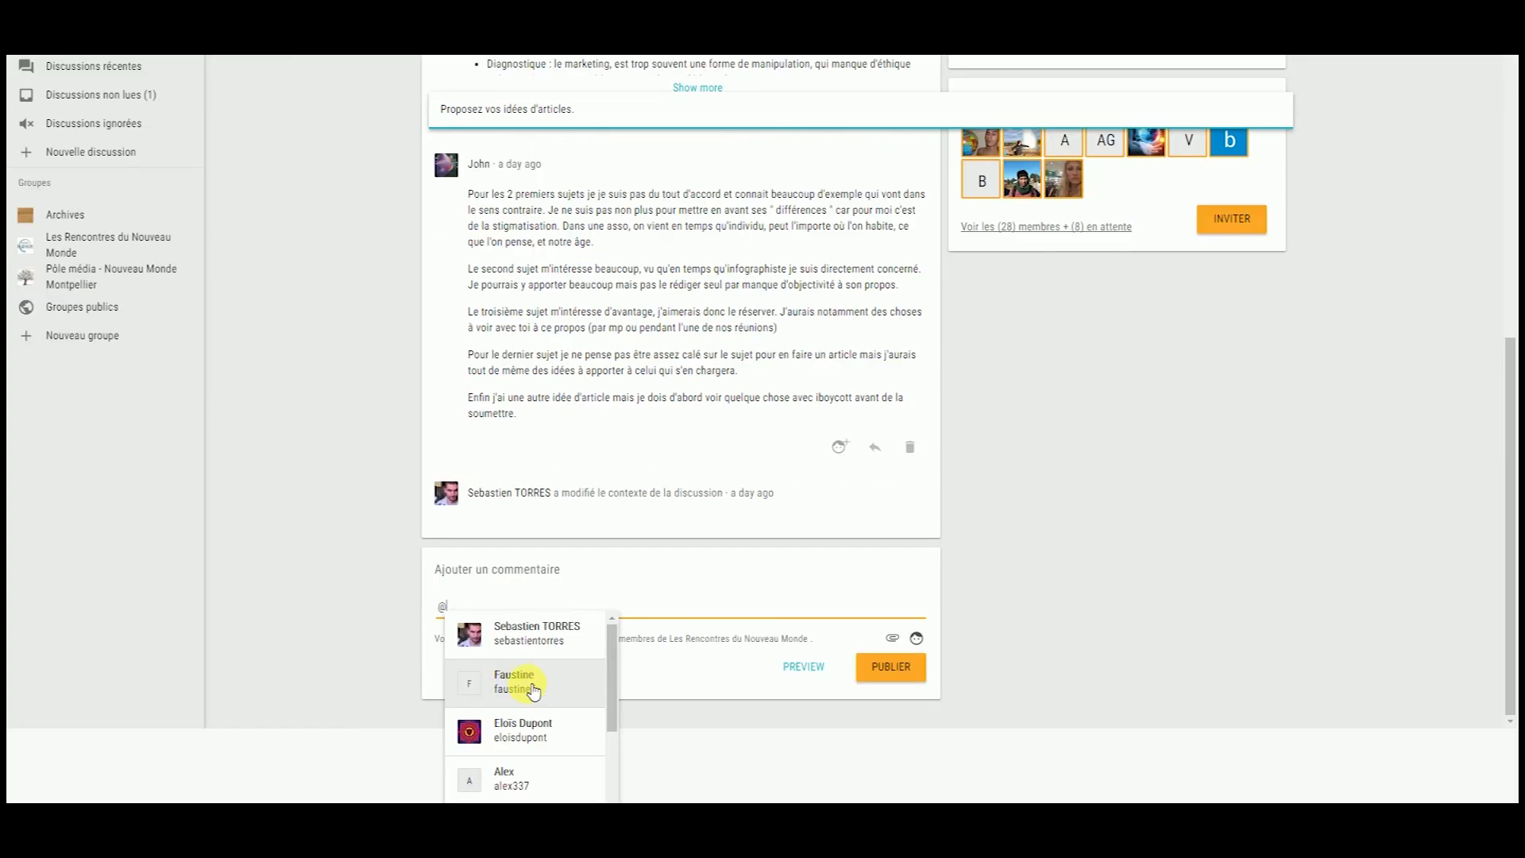
scroll(556, 683, "down", 2)
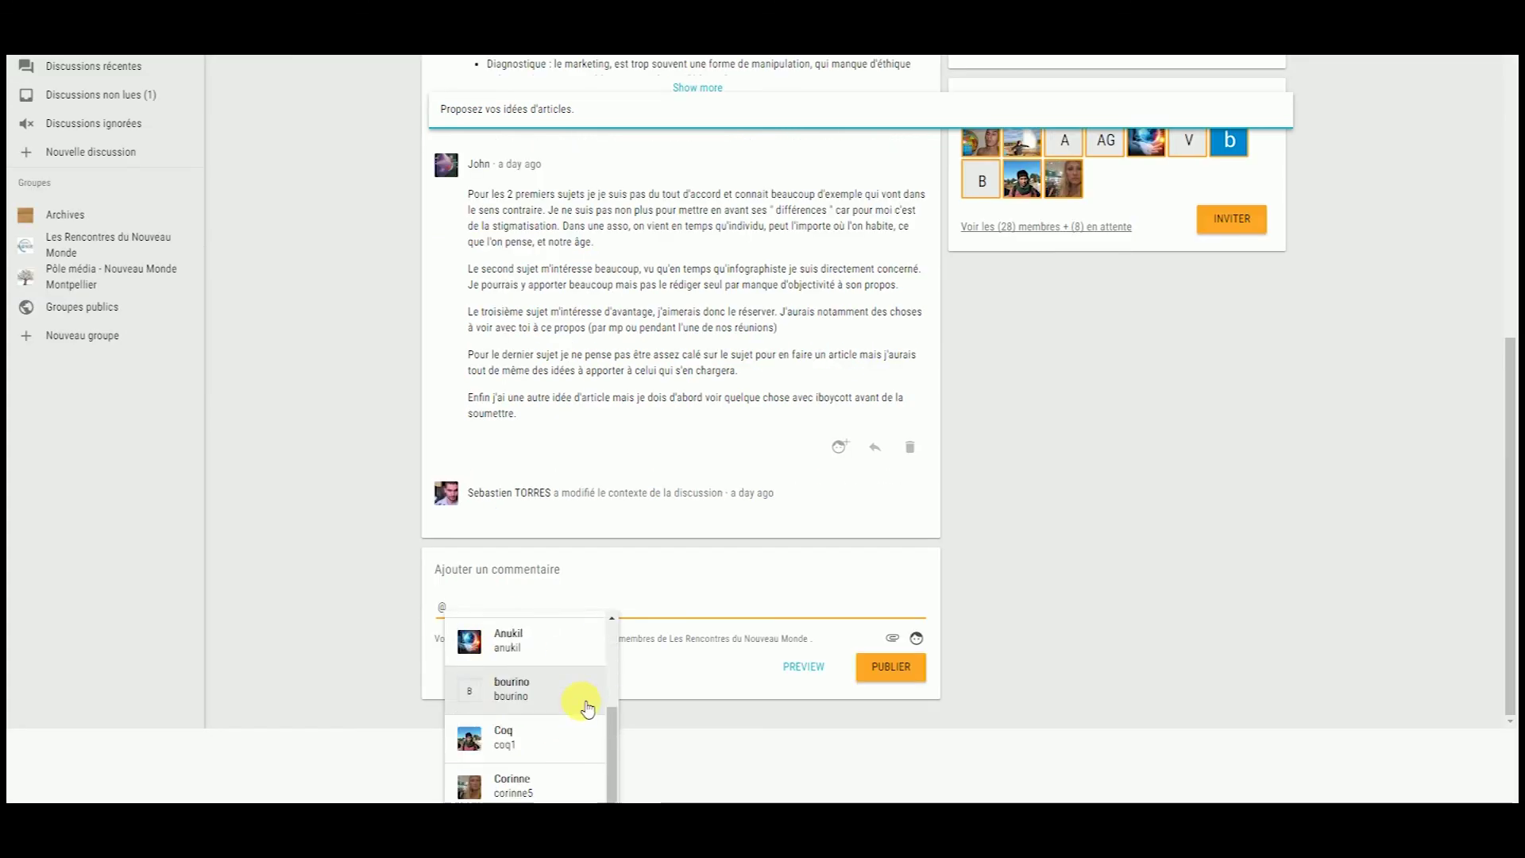
scroll(721, 691, "down", 1)
scroll(588, 699, "down", 2)
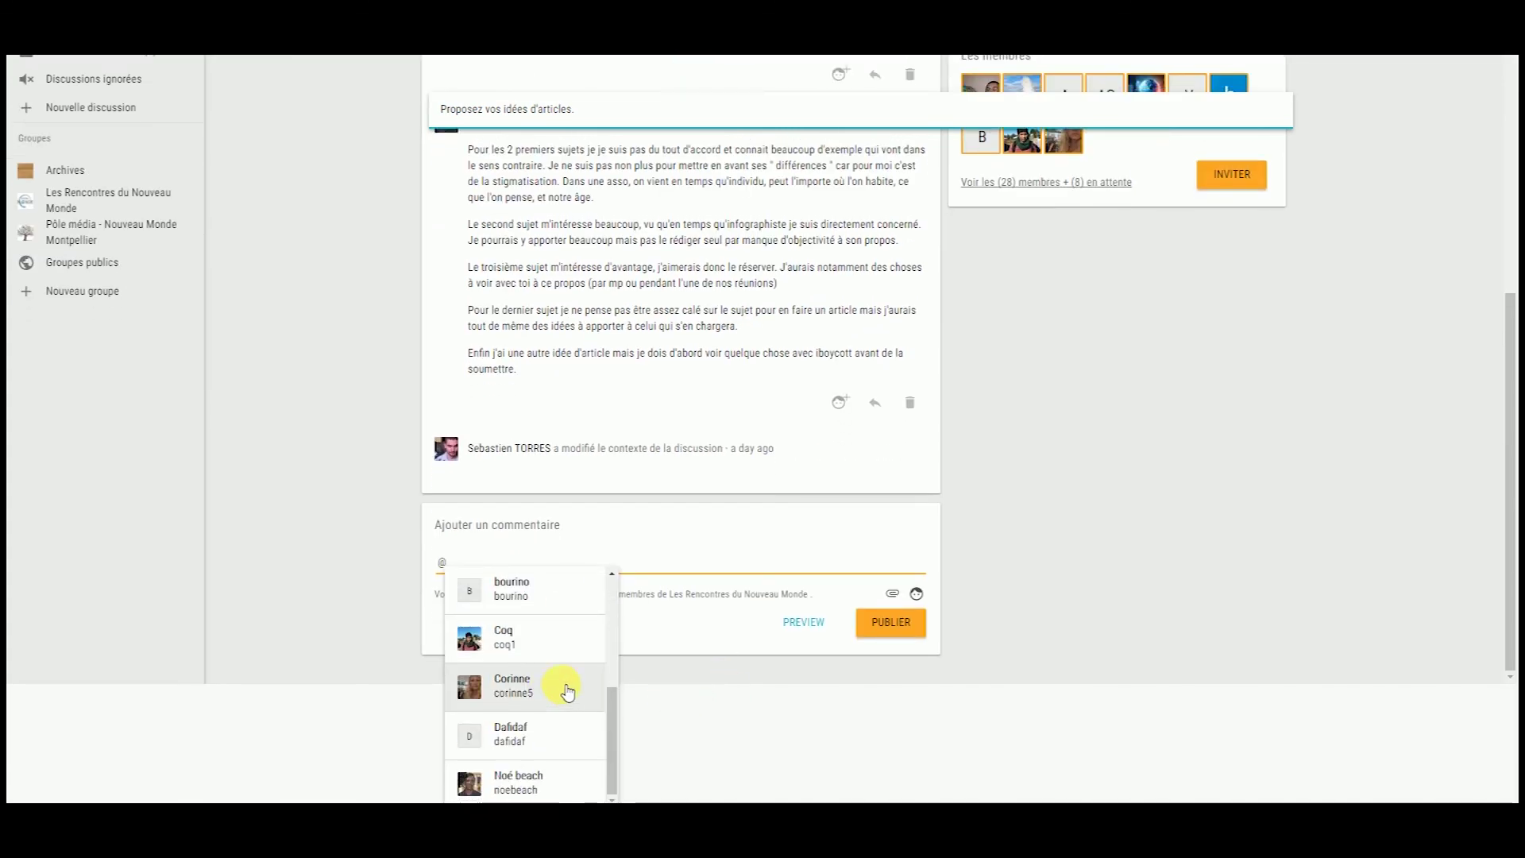
scroll(608, 677, "up", 4)
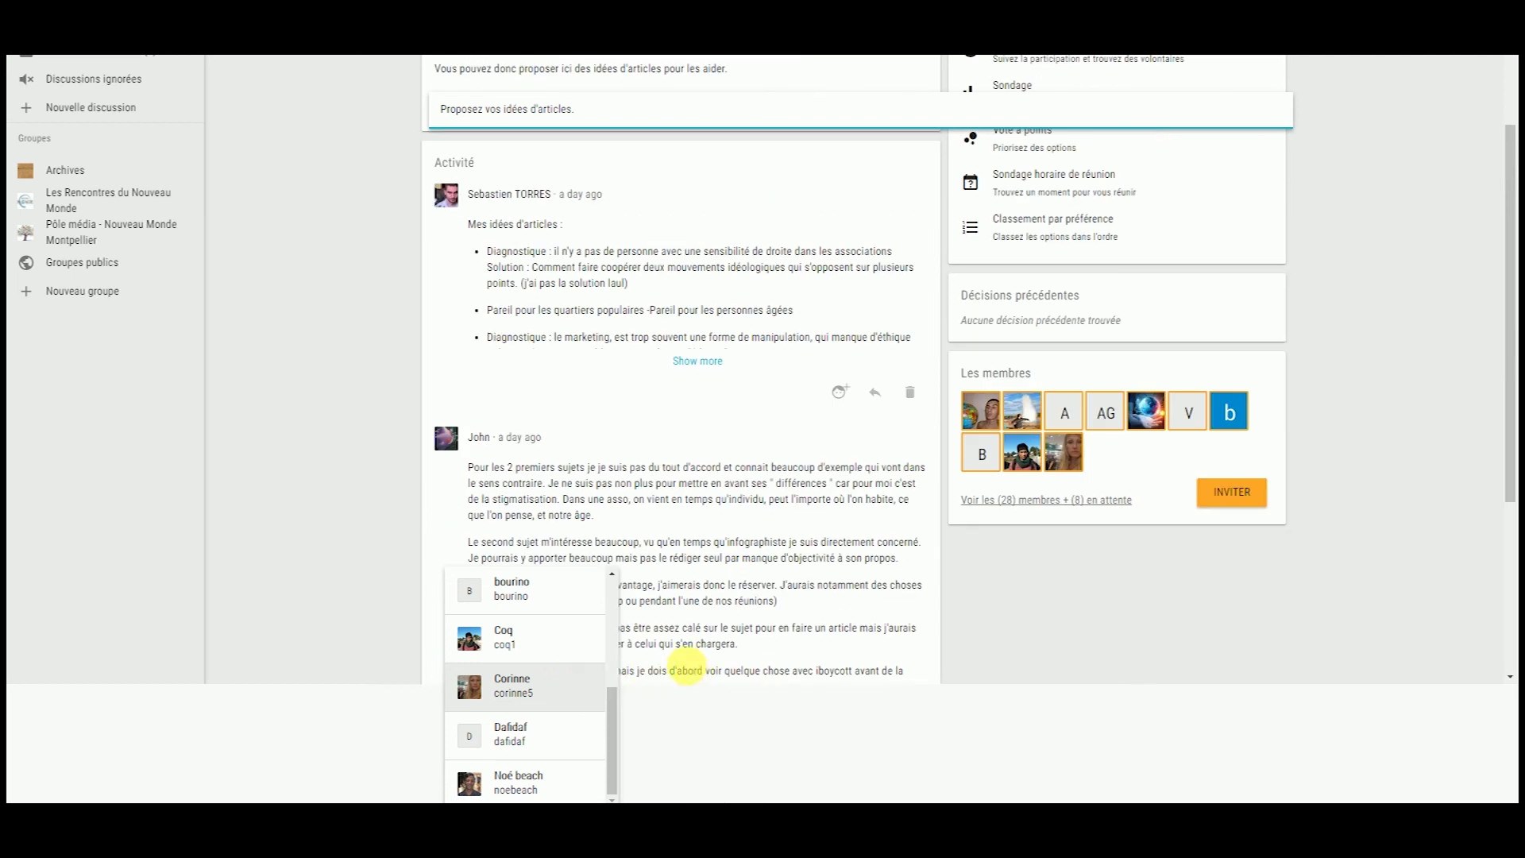
scroll(686, 666, "down", 4)
type("b")
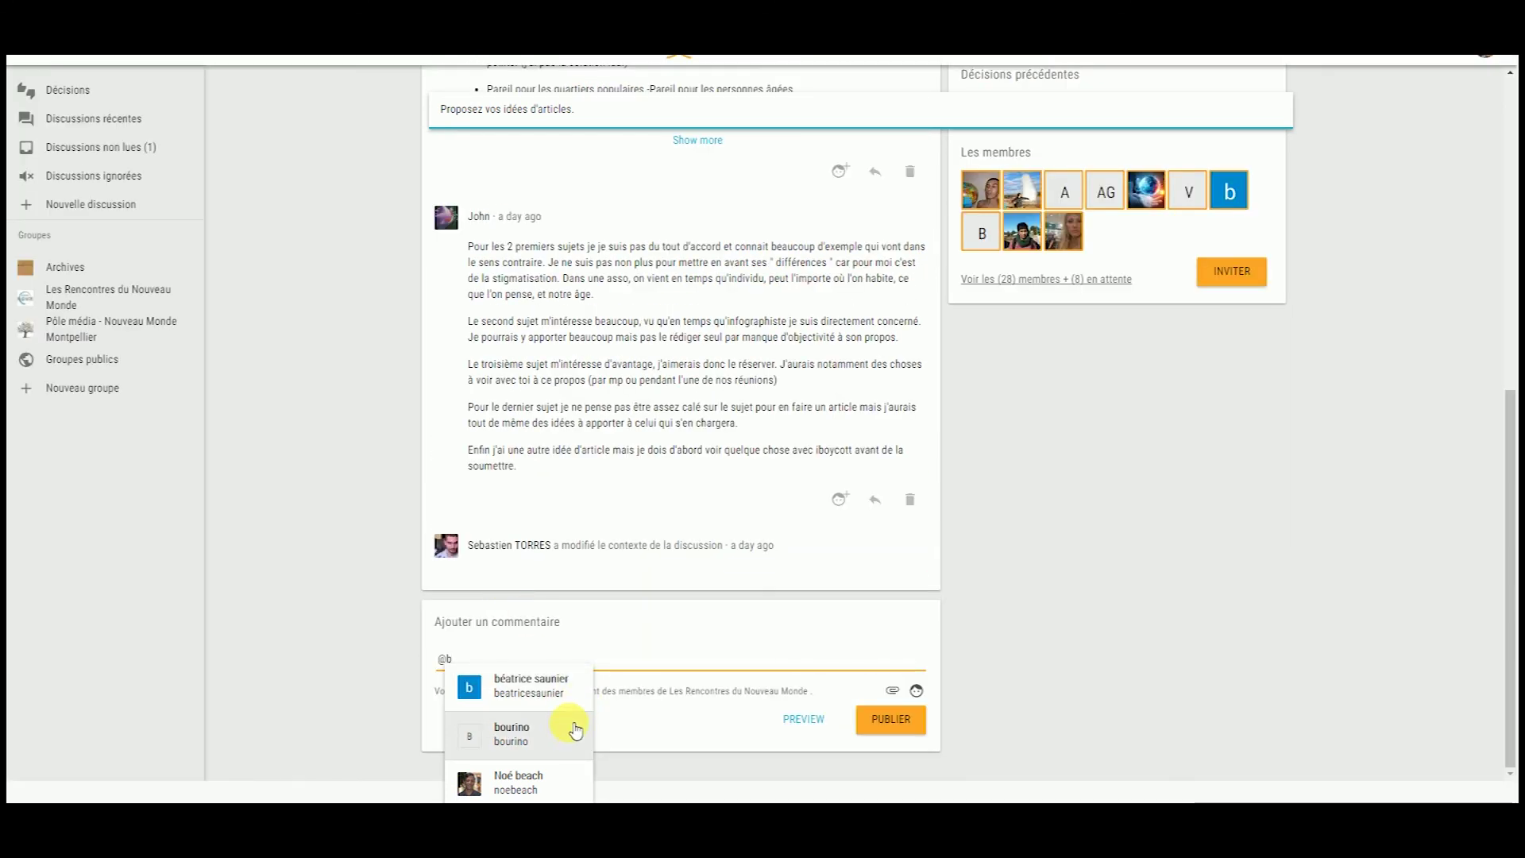
left_click_drag(391, 690, 272, 661)
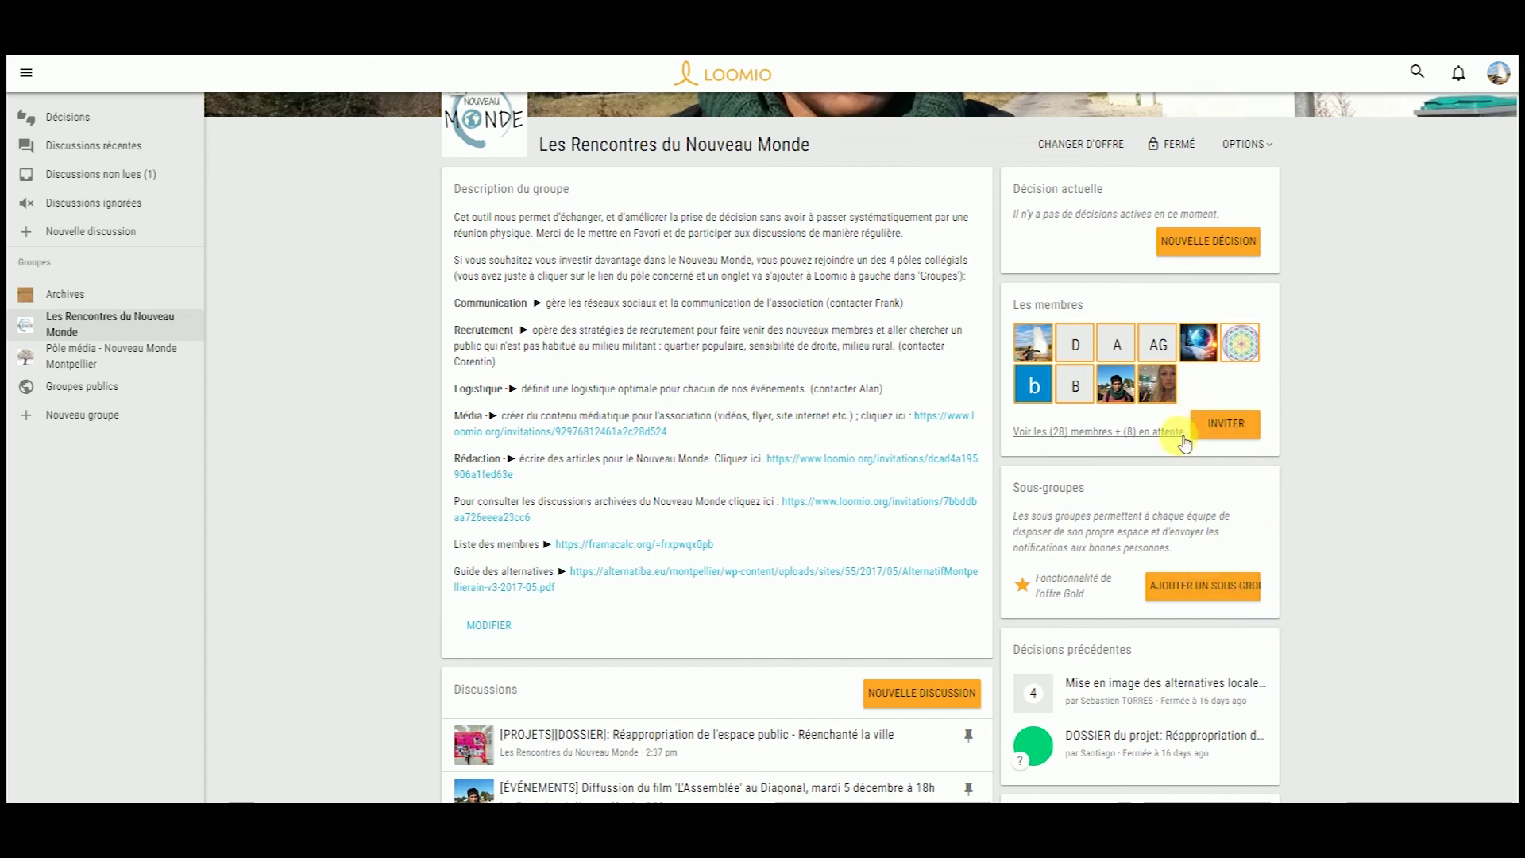
Step: Open the group's full member list and examine the coordinator and removal options and the pending invitations without changing anything
left_click(1056, 433)
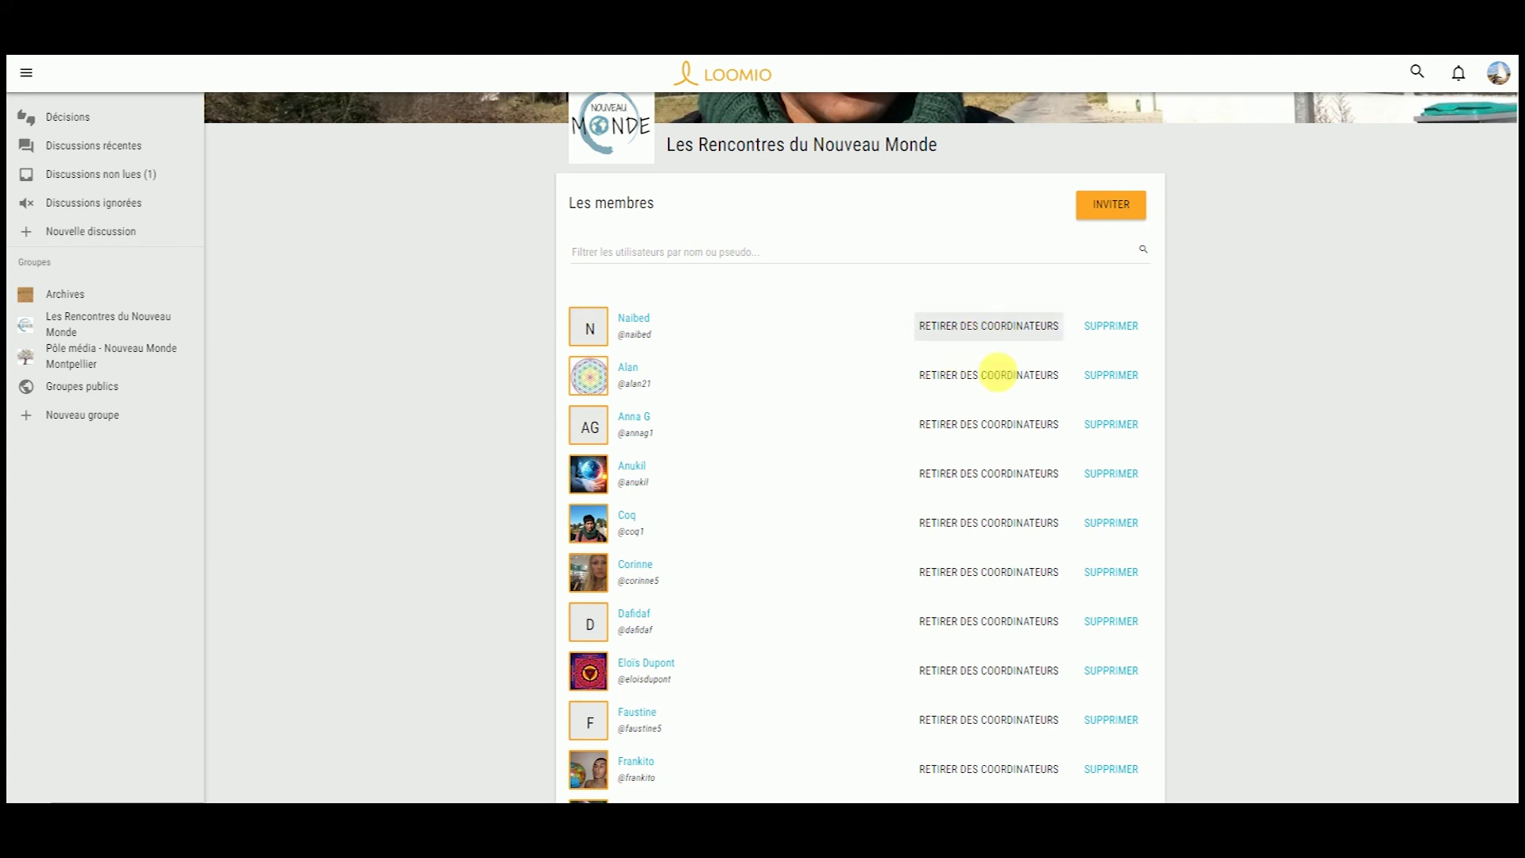
scroll(953, 612, "down", 1)
scroll(953, 604, "down", 10)
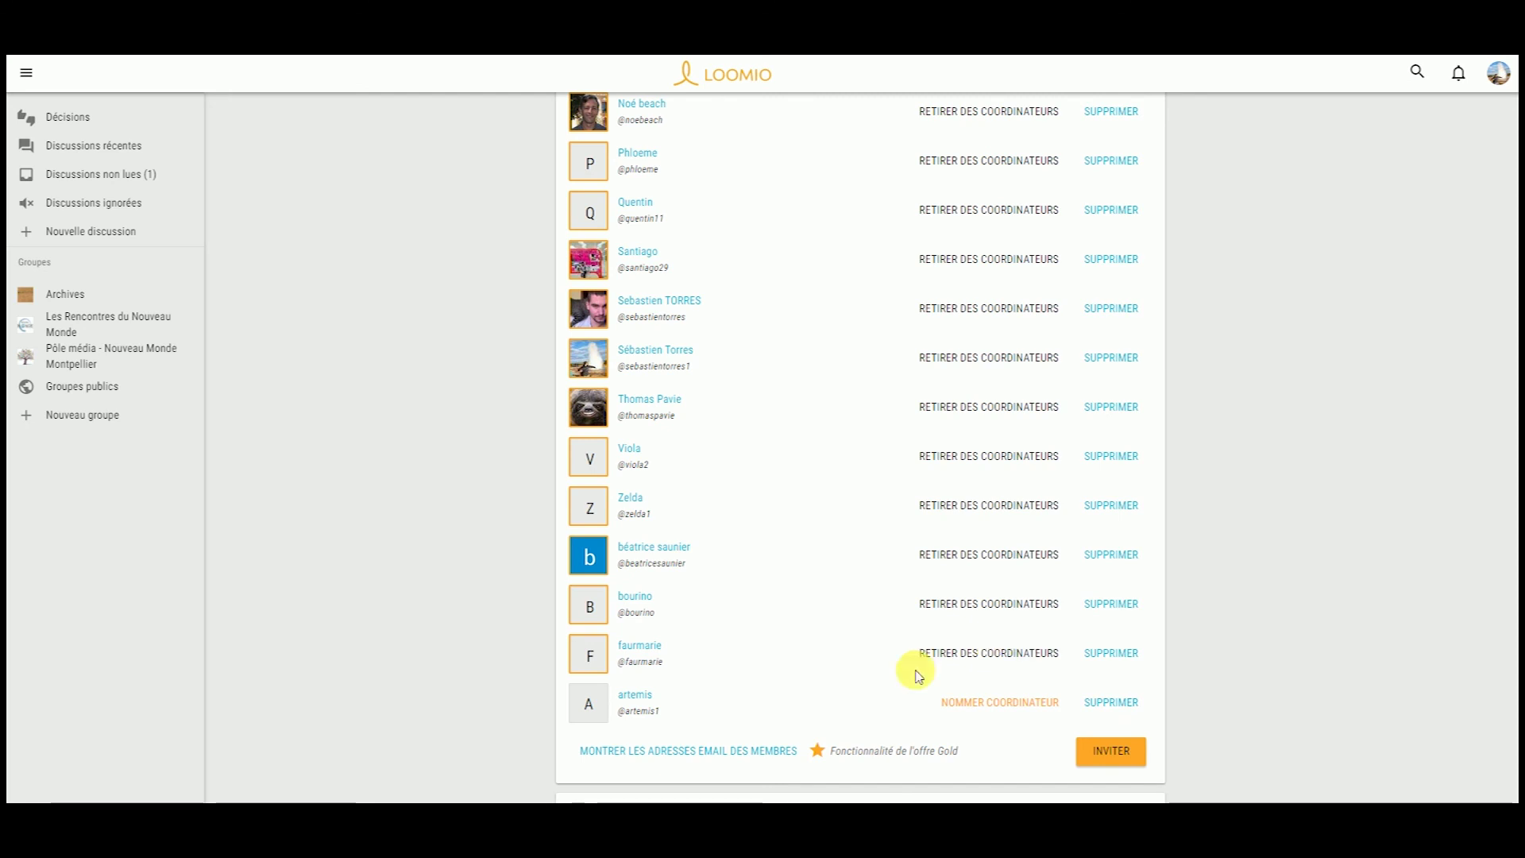
scroll(961, 596, "up", 12)
scroll(945, 584, "up", 1)
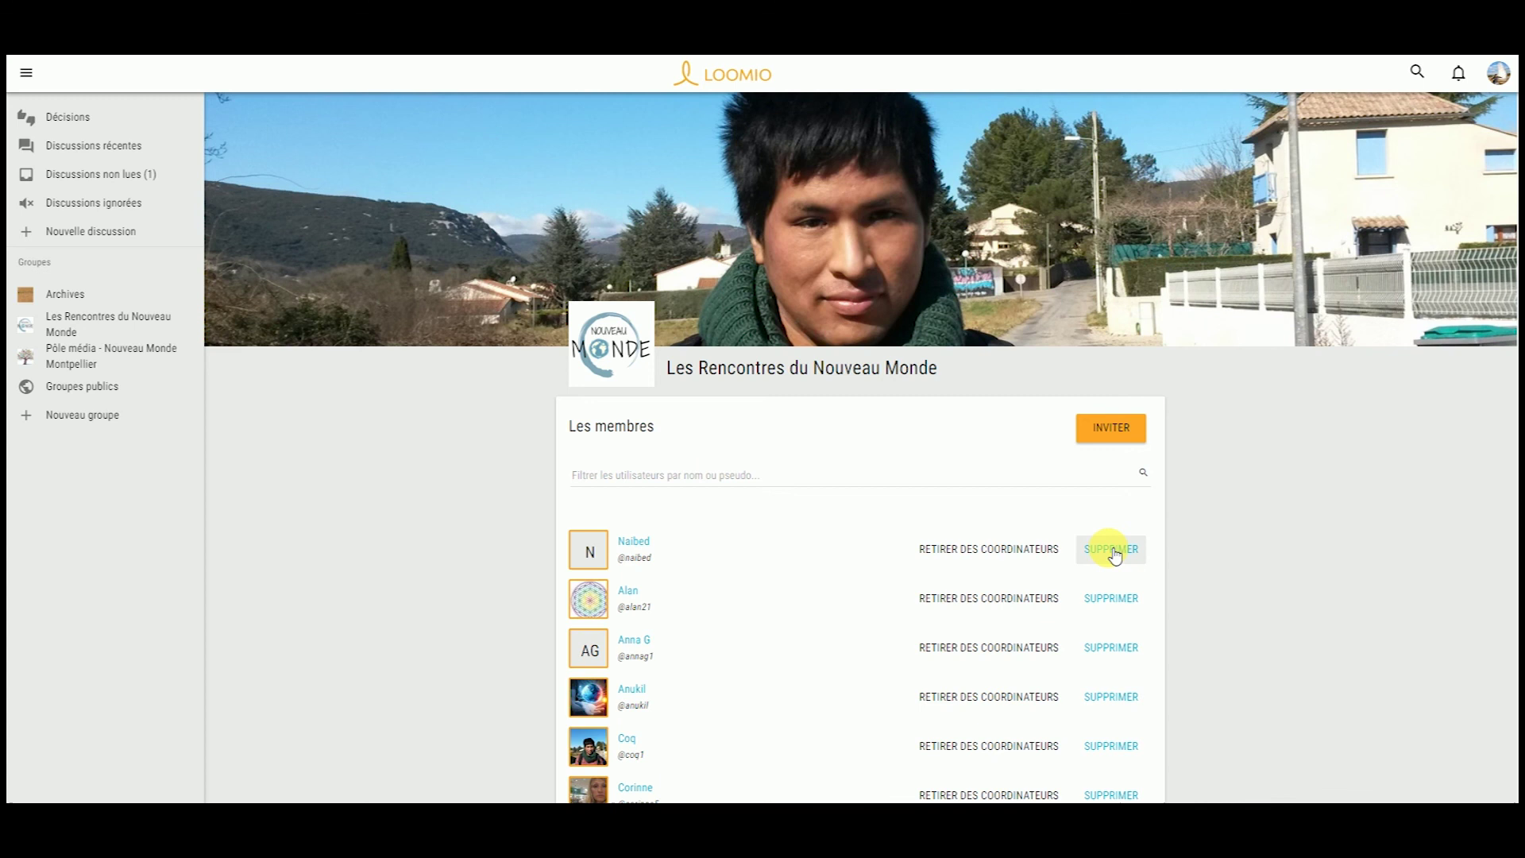
scroll(1116, 548, "down", 15)
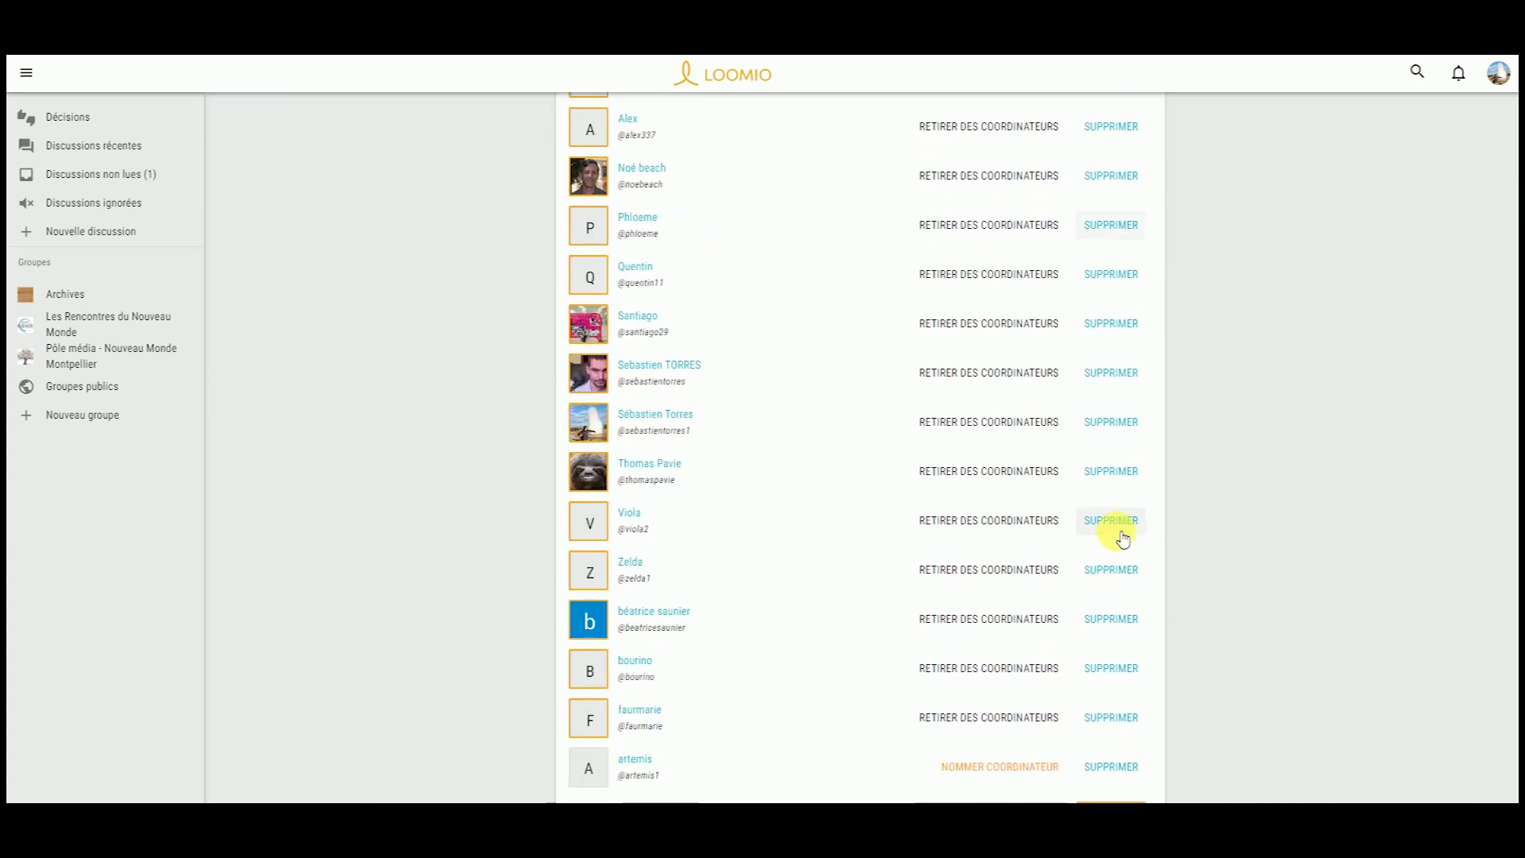
scroll(1122, 540, "down", 6)
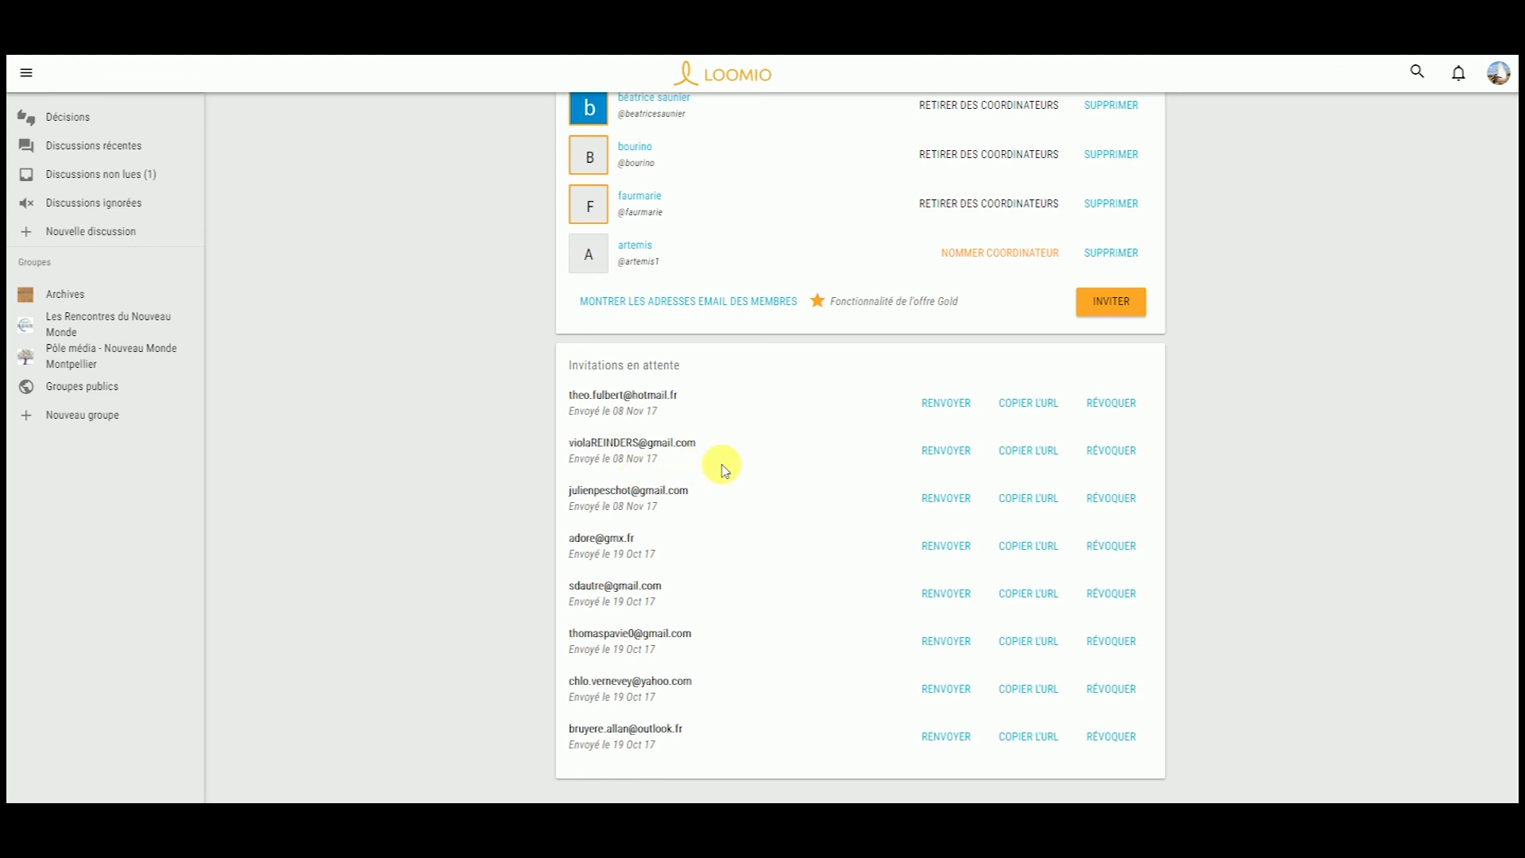
scroll(636, 472, "up", 15)
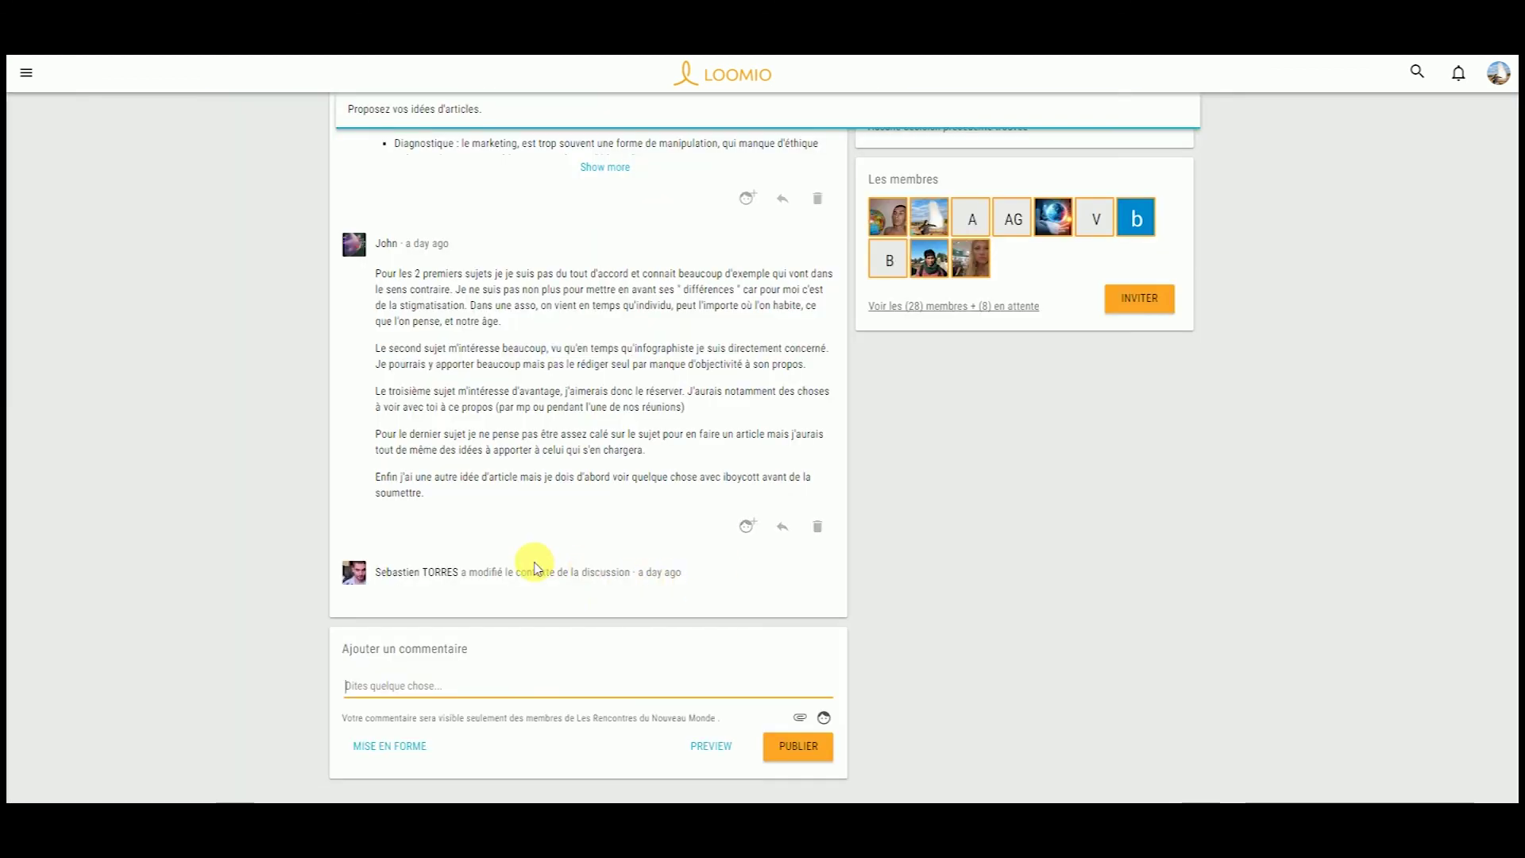
Step: Return from the discussion to the page of Les Rencontres du Nouveau Monde and look over its list of discussions
scroll(572, 556, "up", 8)
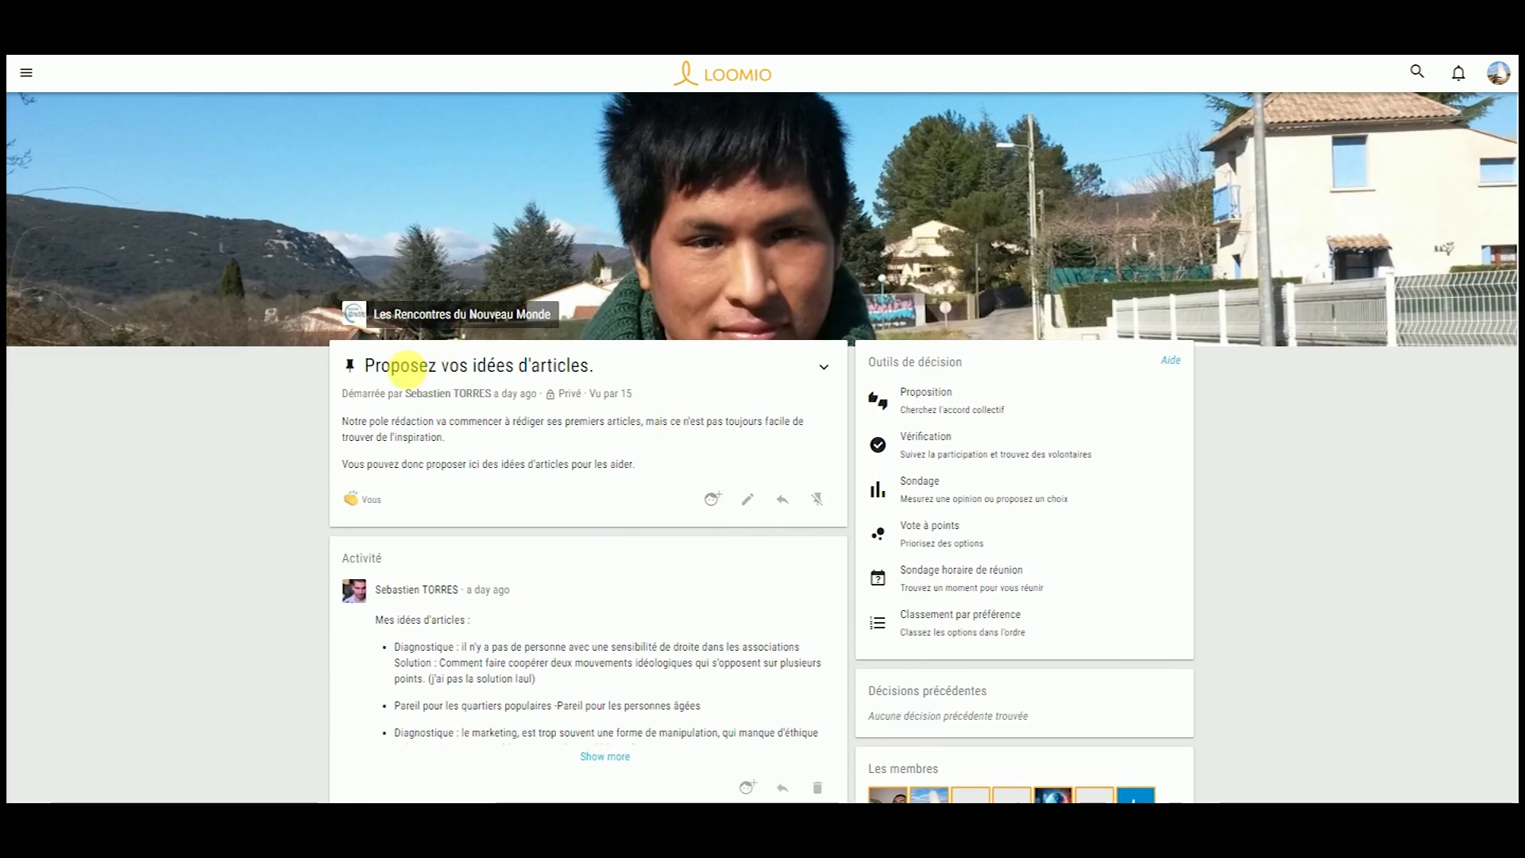
left_click(434, 314)
scroll(572, 413, "down", 8)
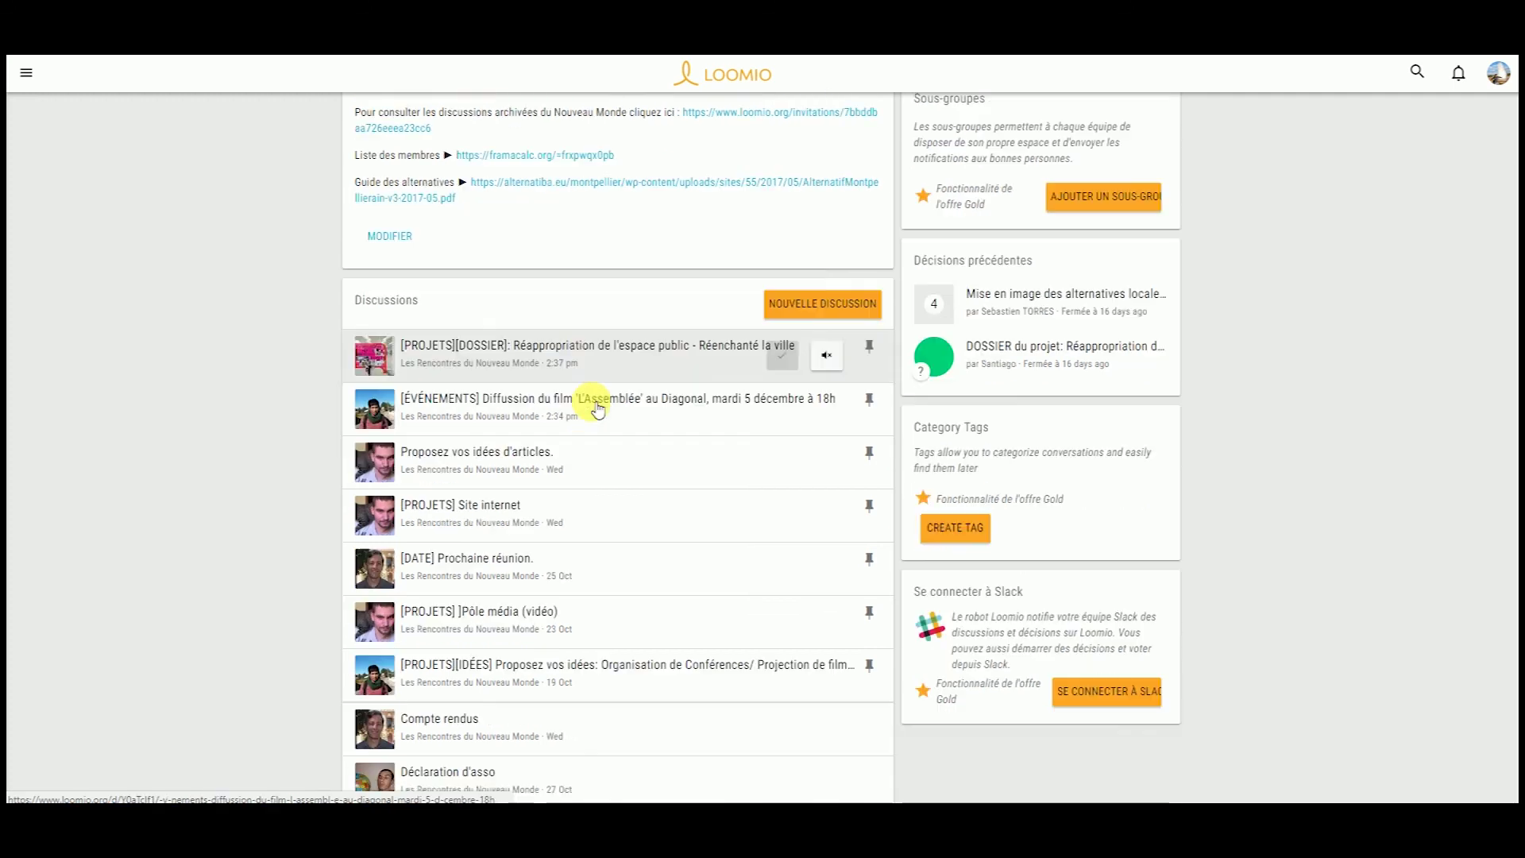
scroll(595, 628, "up", 8)
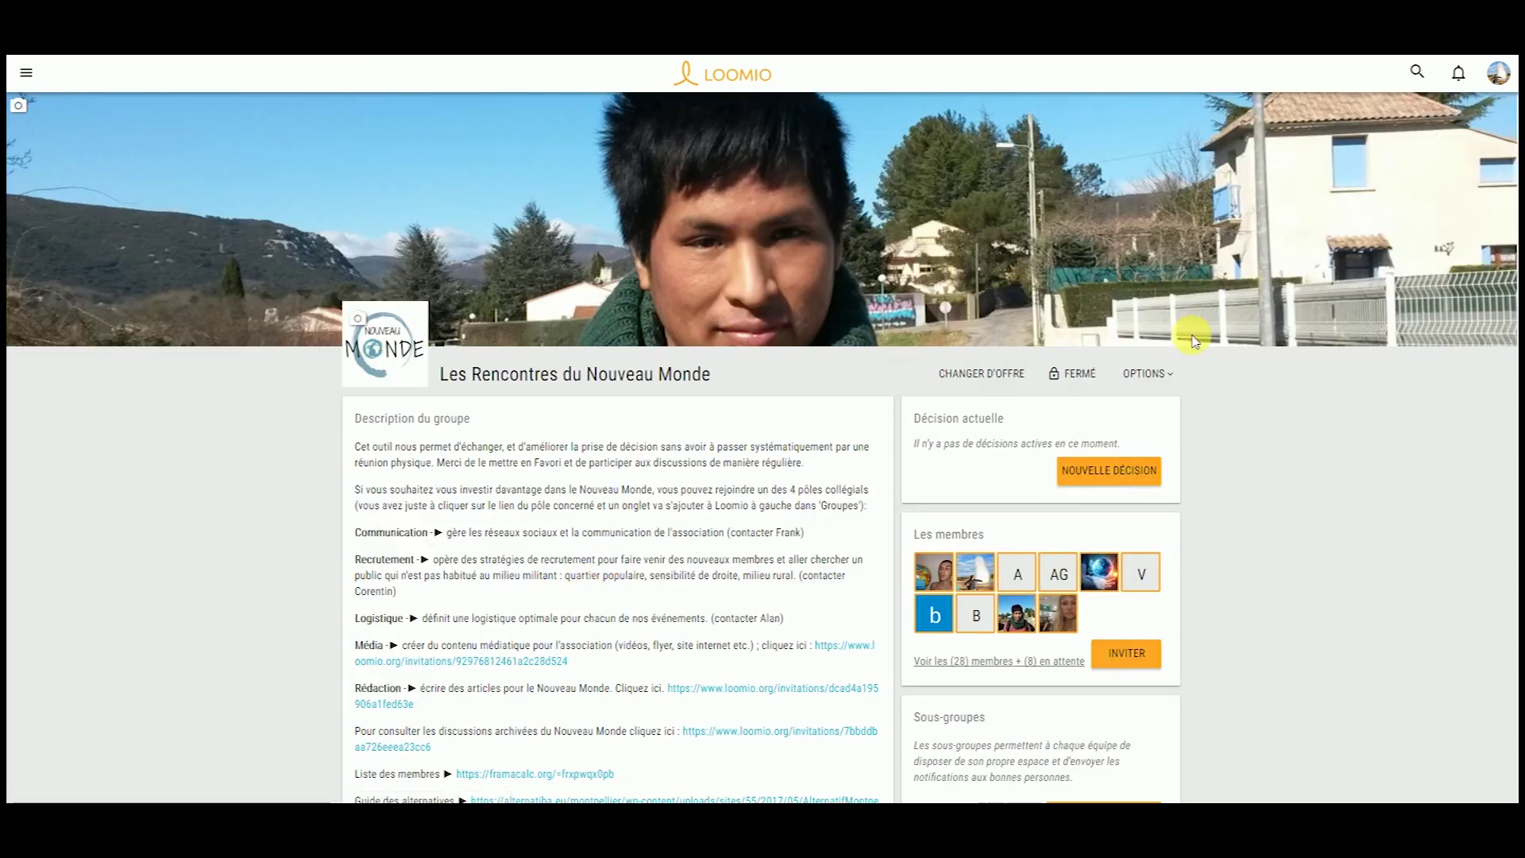